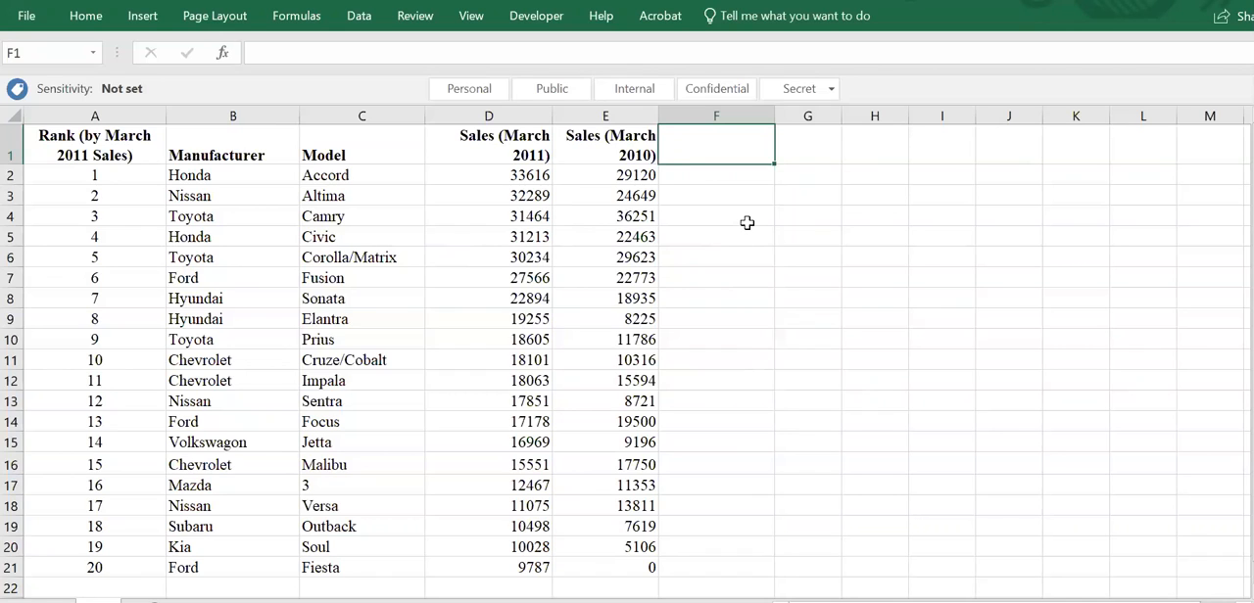
- Enter the header "Percentage Change from 2010 to 2011" in cell F1
{"action": "type", "text": "Percentage Change"}
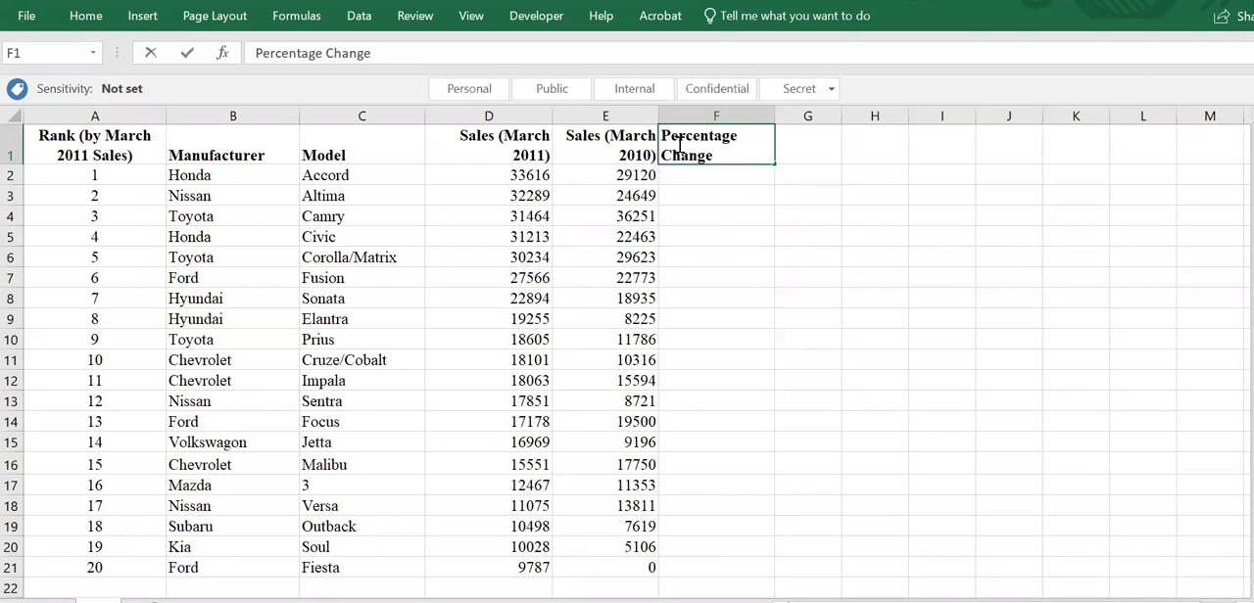
{"action": "type", "text": "from 2010 t"}
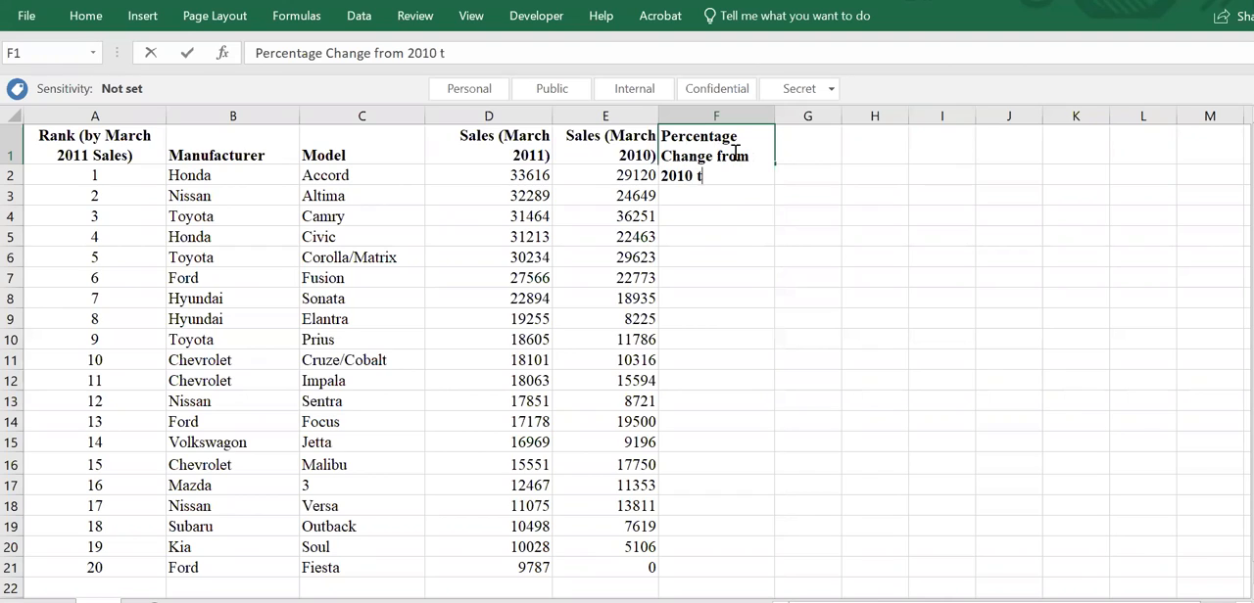
{"action": "type", "text": "o 2011"}
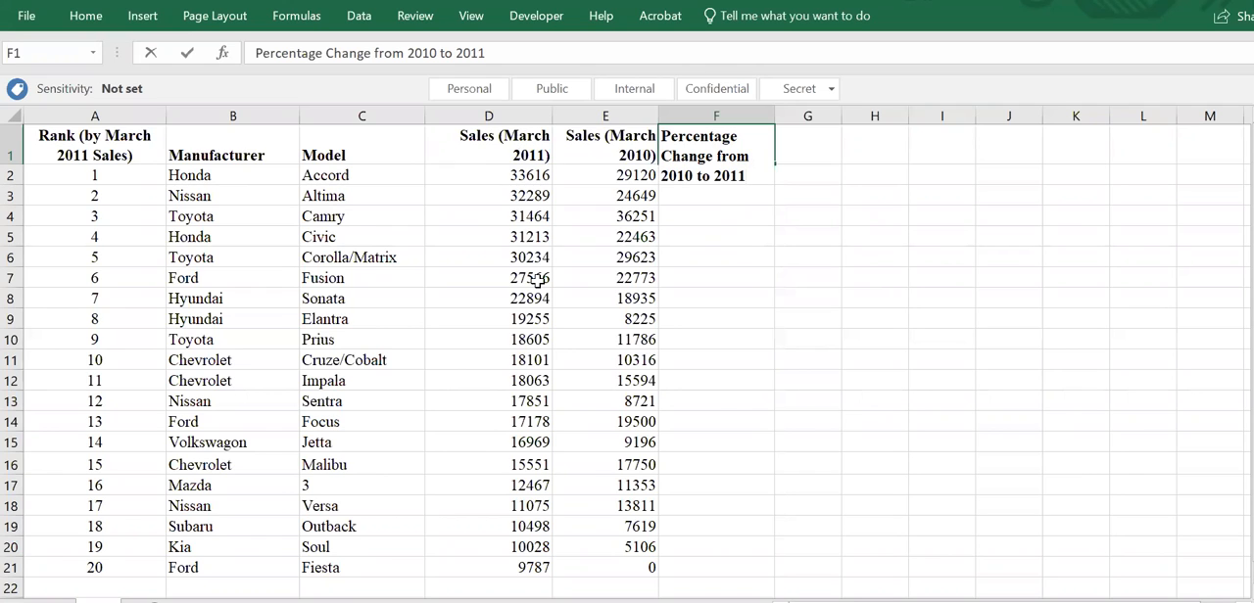
{"action": "key", "text": "Return"}
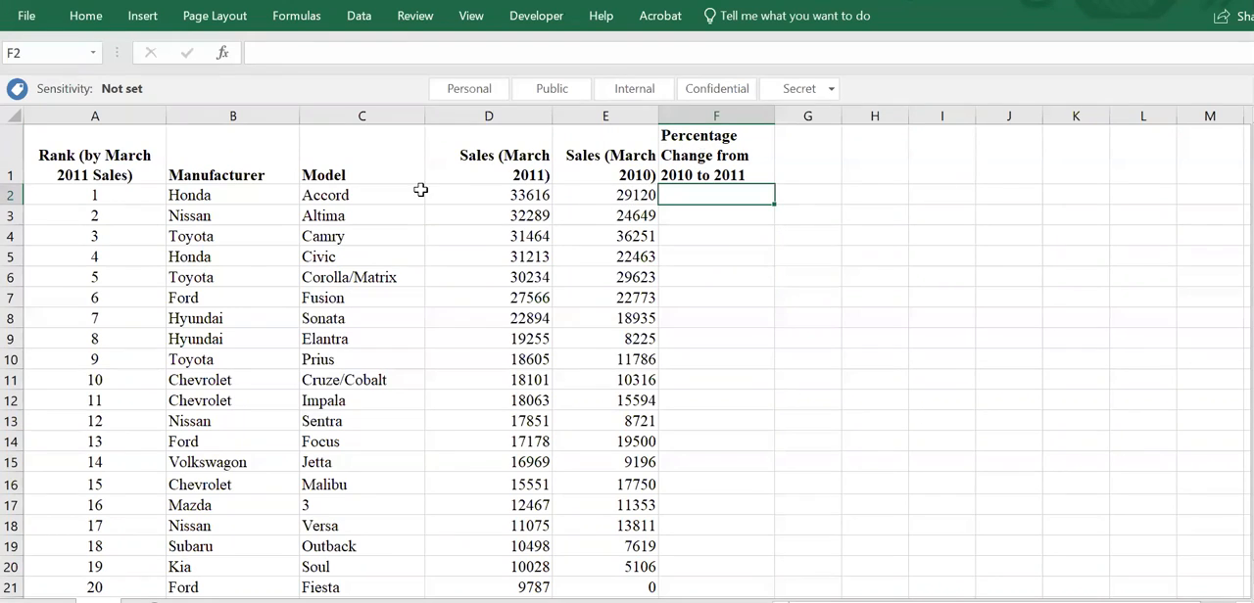
- Calculate the Honda Accord's percentage change in F2 with the formula =(D2-E2)/E2
{"action": "left_click", "coordinate": [13, 193]}
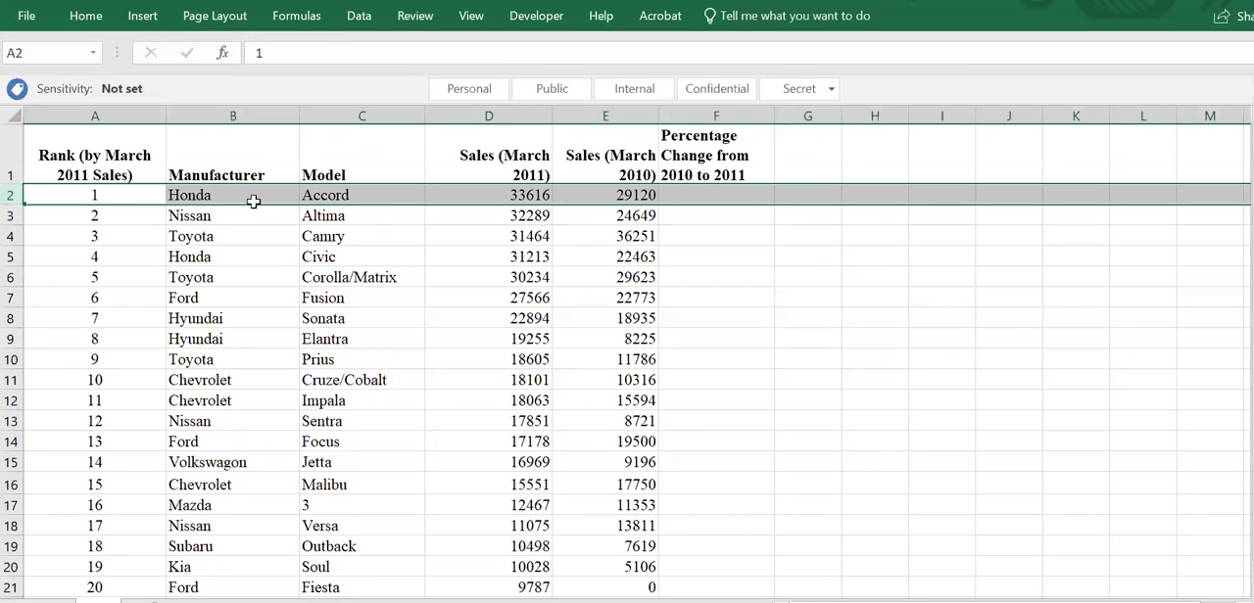
{"action": "left_click", "coordinate": [748, 196]}
{"action": "type", "text": "=("}
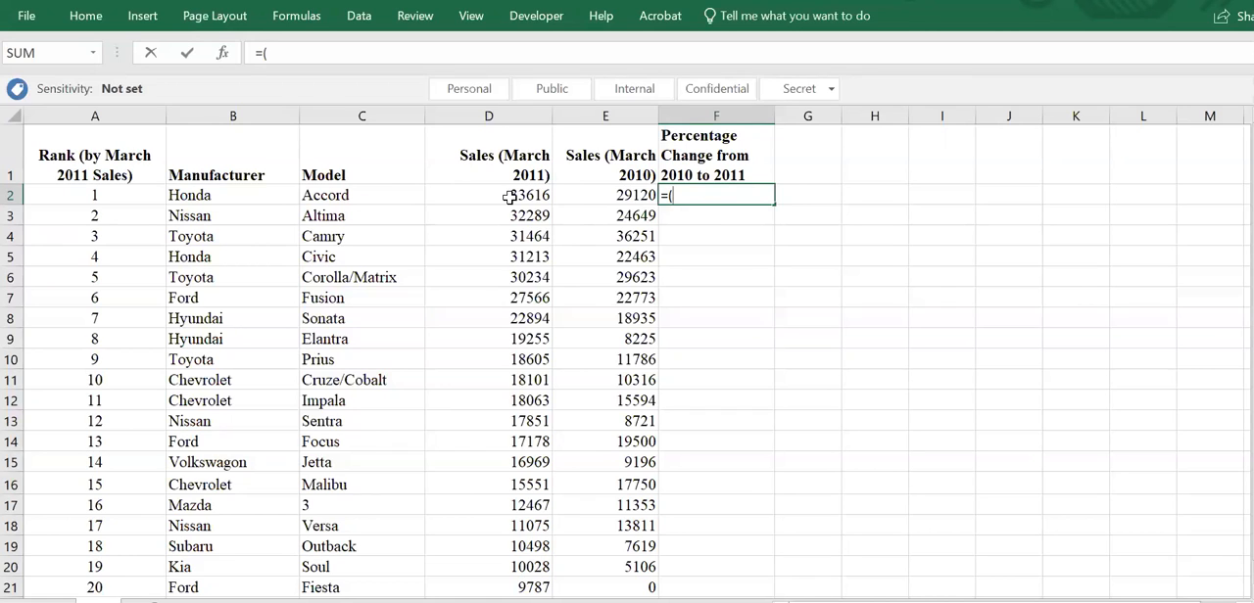
{"action": "left_click", "coordinate": [509, 197]}
{"action": "type", "text": "-"}
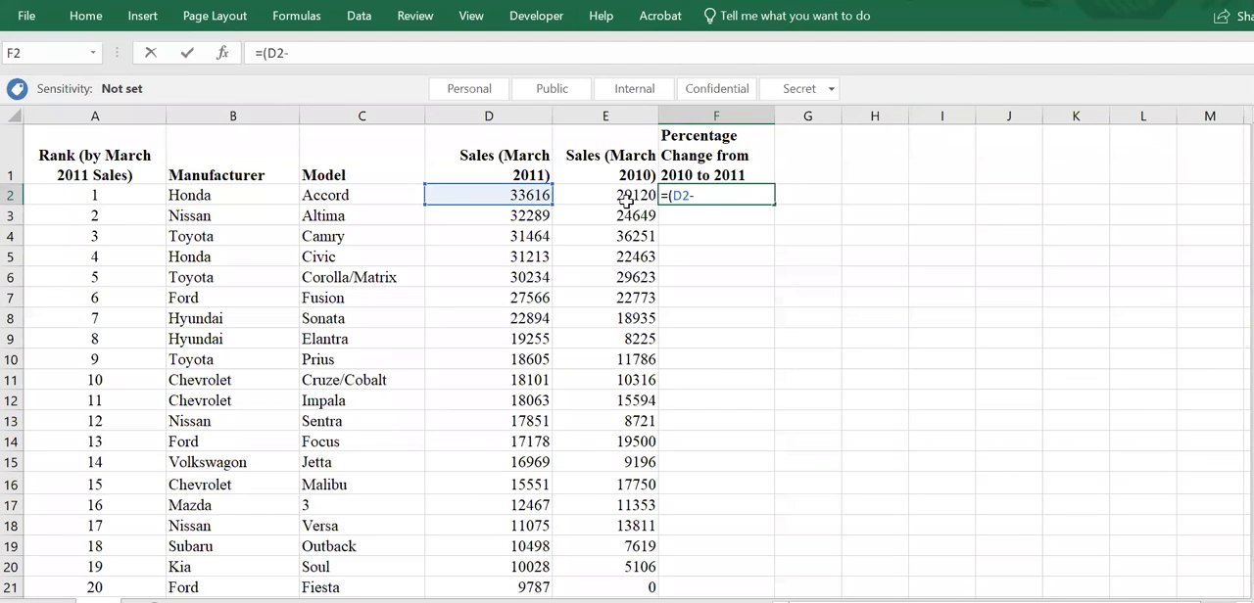
{"action": "left_click", "coordinate": [626, 198]}
{"action": "type", "text": ")/"}
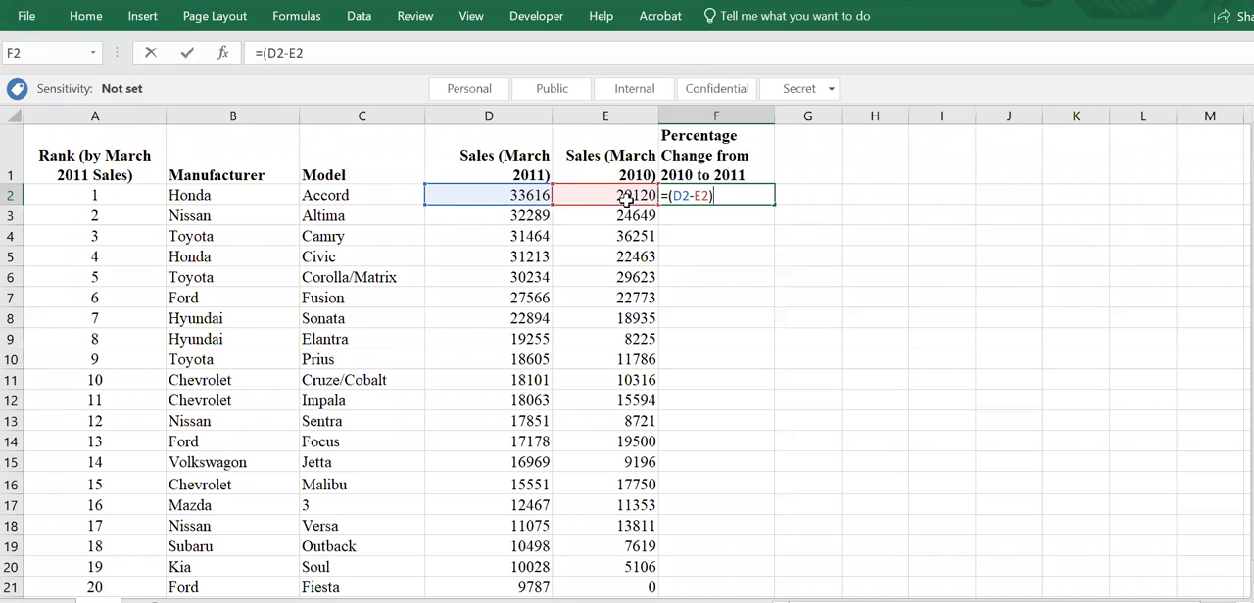
{"action": "left_click", "coordinate": [626, 198]}
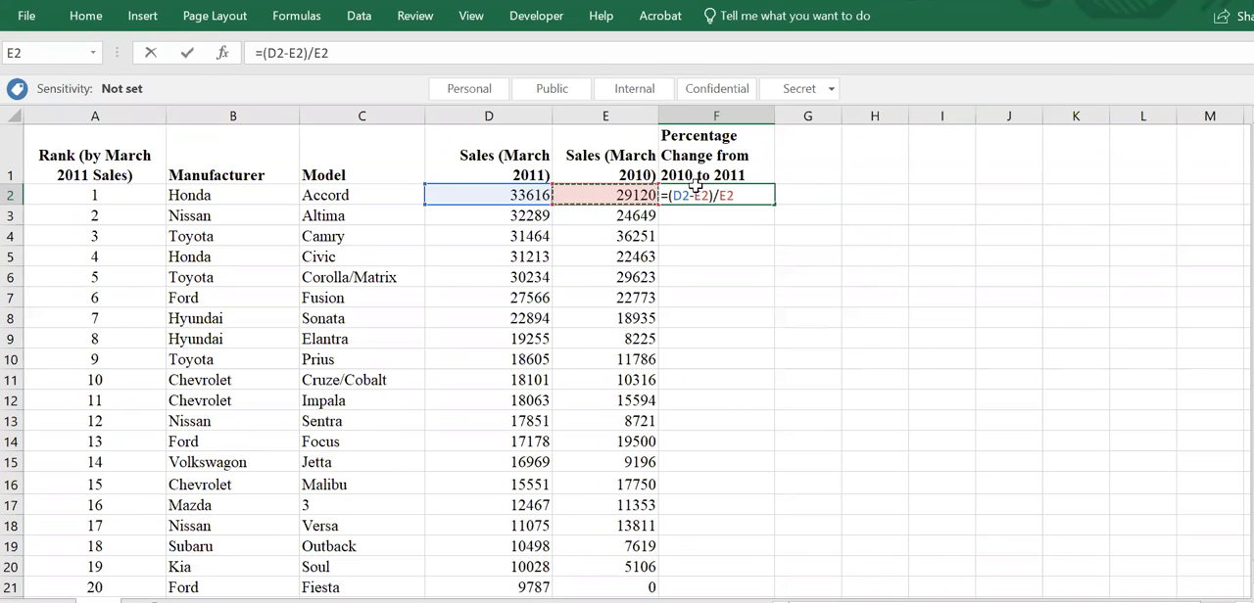
{"action": "key", "text": "Return"}
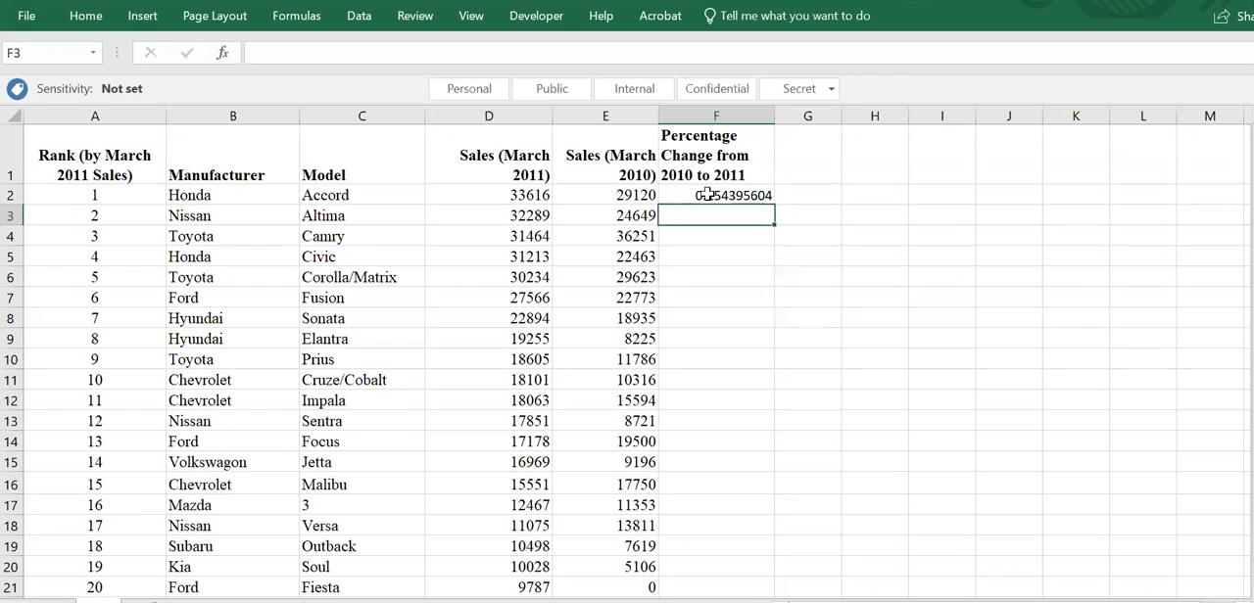
- Format cell F2 as a percentage with two decimal places
{"action": "left_click", "coordinate": [707, 195]}
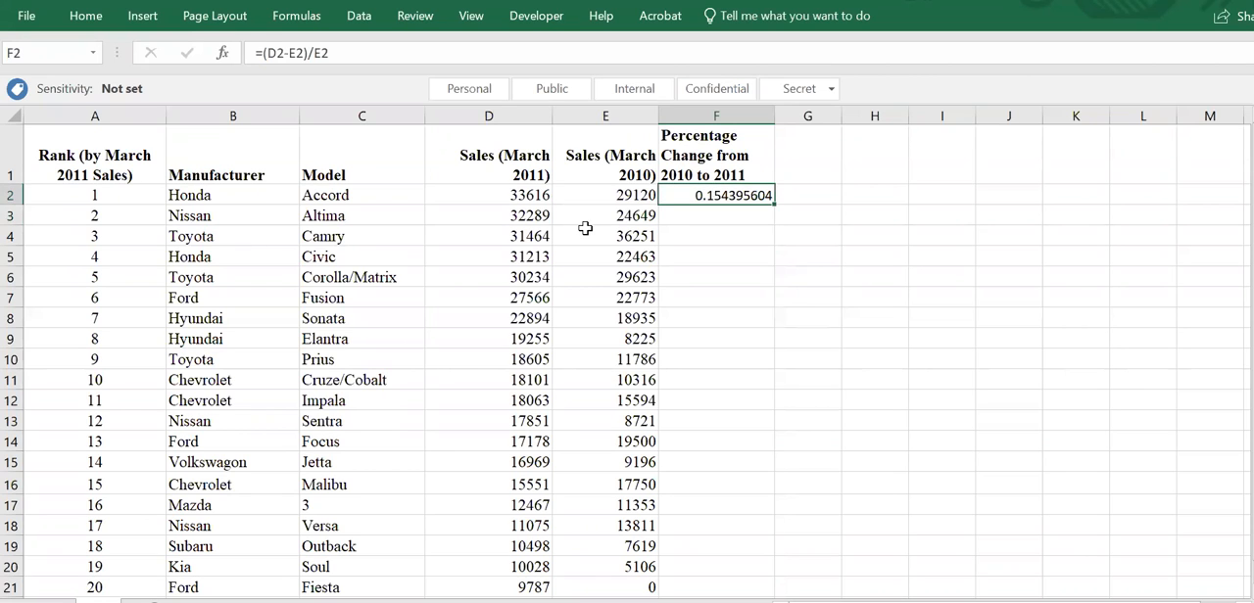
{"action": "left_click", "coordinate": [86, 20]}
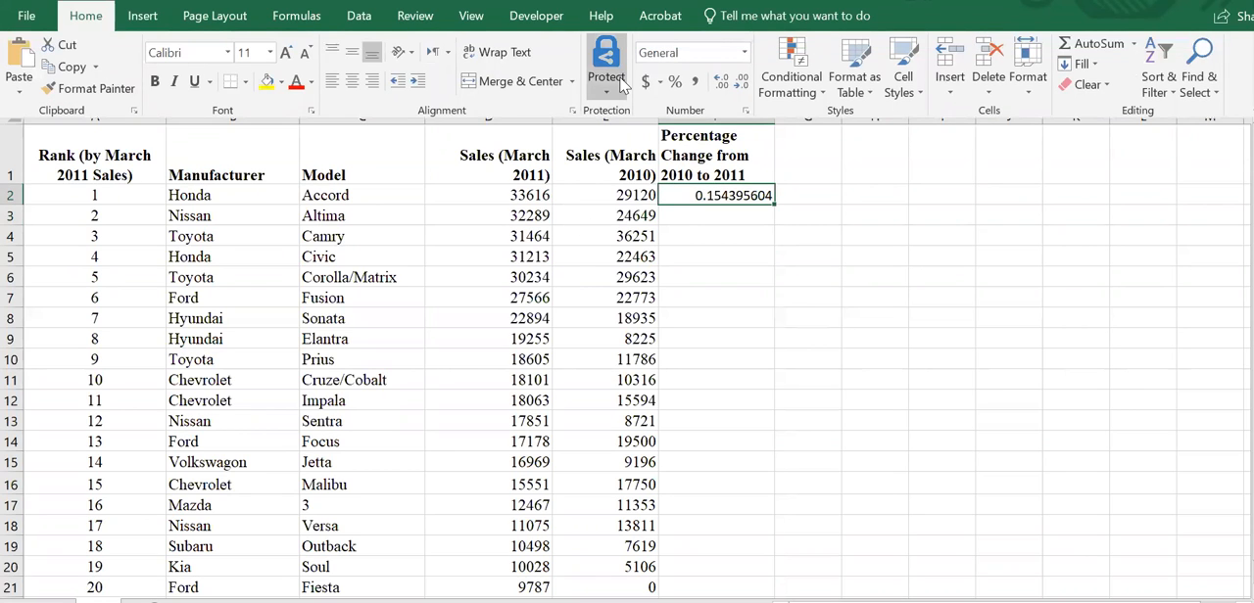
{"action": "left_click", "coordinate": [675, 84]}
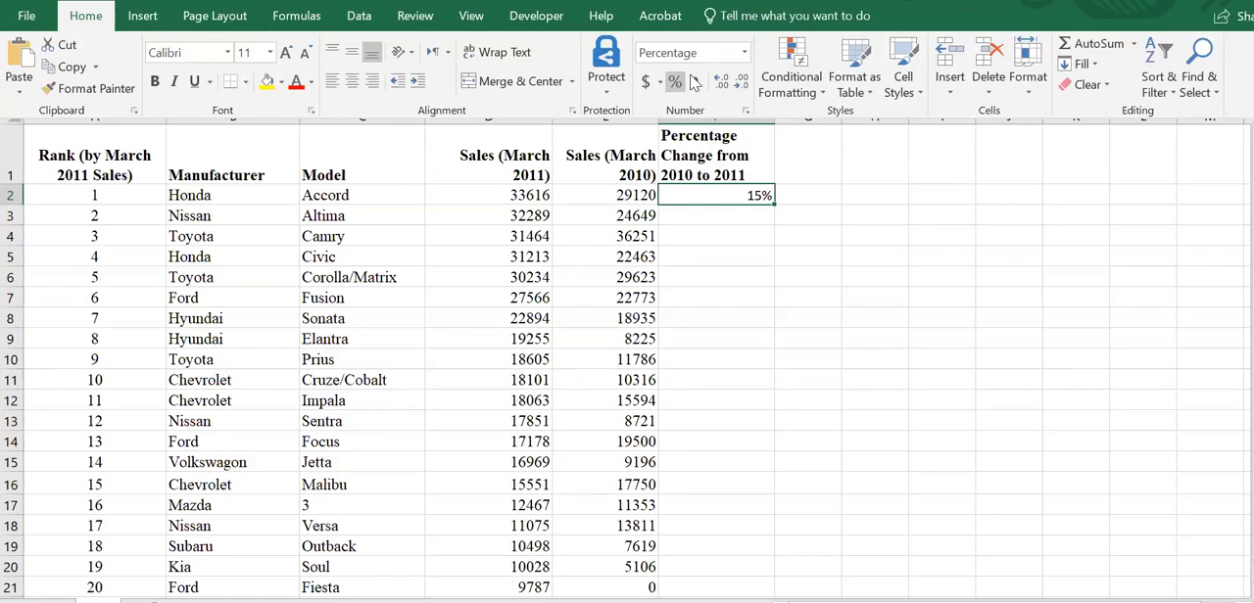
{"action": "left_click", "coordinate": [723, 86]}
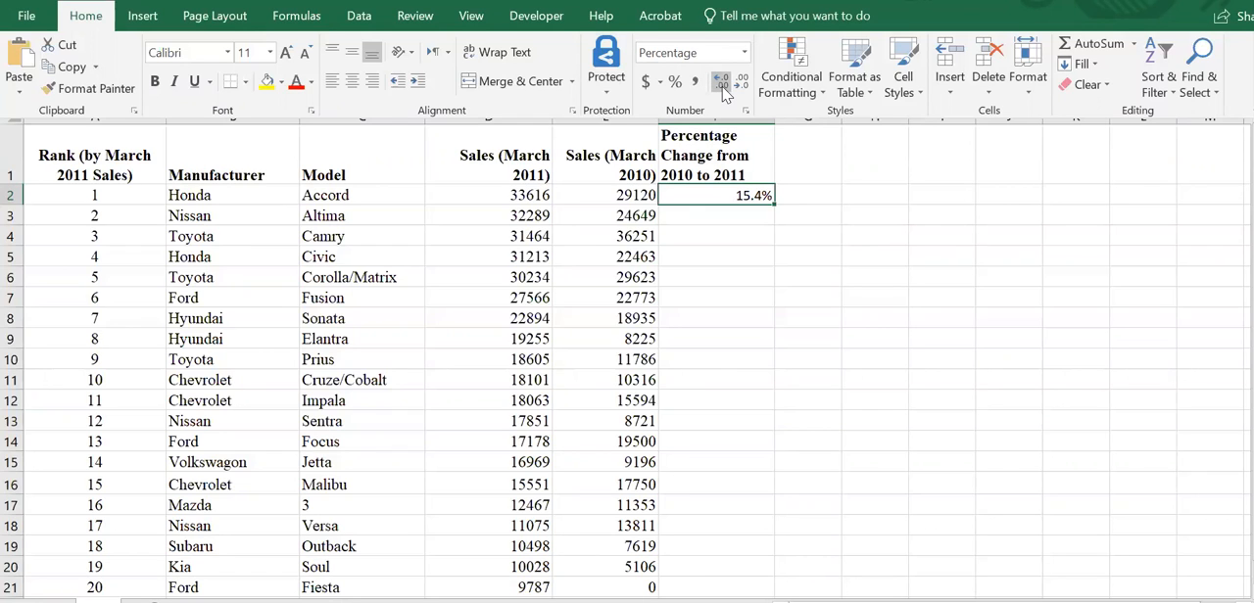
{"action": "left_click", "coordinate": [723, 86]}
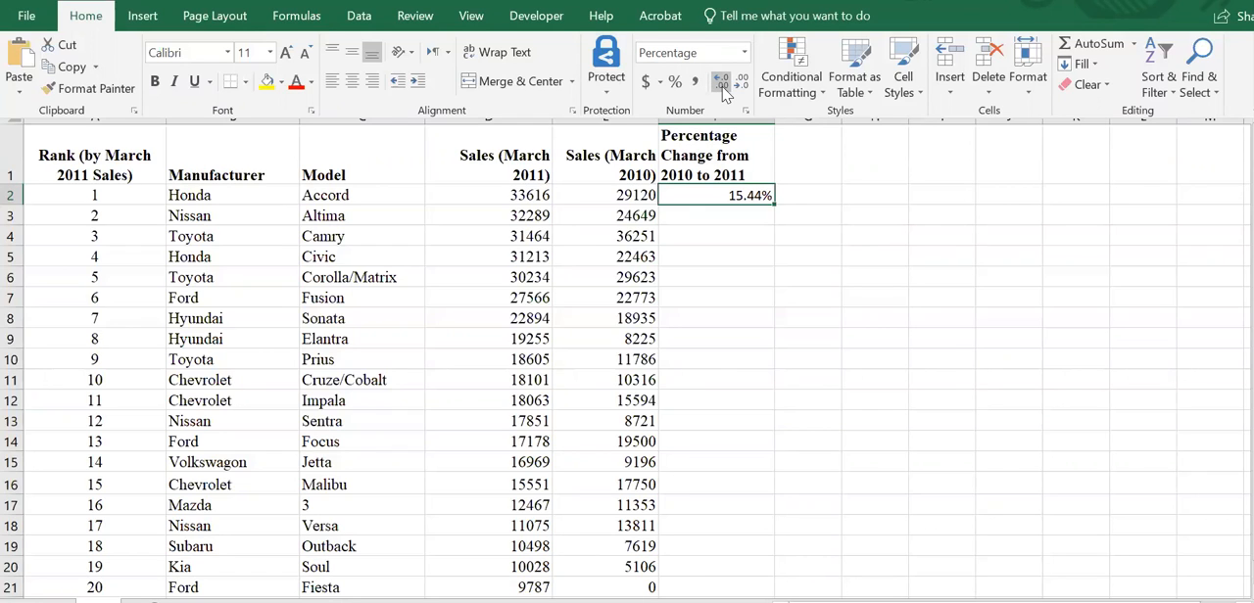
- Display the formula of F2 as text in cell G2 using the FORMULATEXT function
{"action": "left_click", "coordinate": [803, 194]}
{"action": "left_click", "coordinate": [803, 193]}
{"action": "type", "text": "=form"}
{"action": "key", "text": "Tab"}
{"action": "key", "text": "Left"}
{"action": "key", "text": "Return"}
{"action": "left_click", "coordinate": [803, 194]}
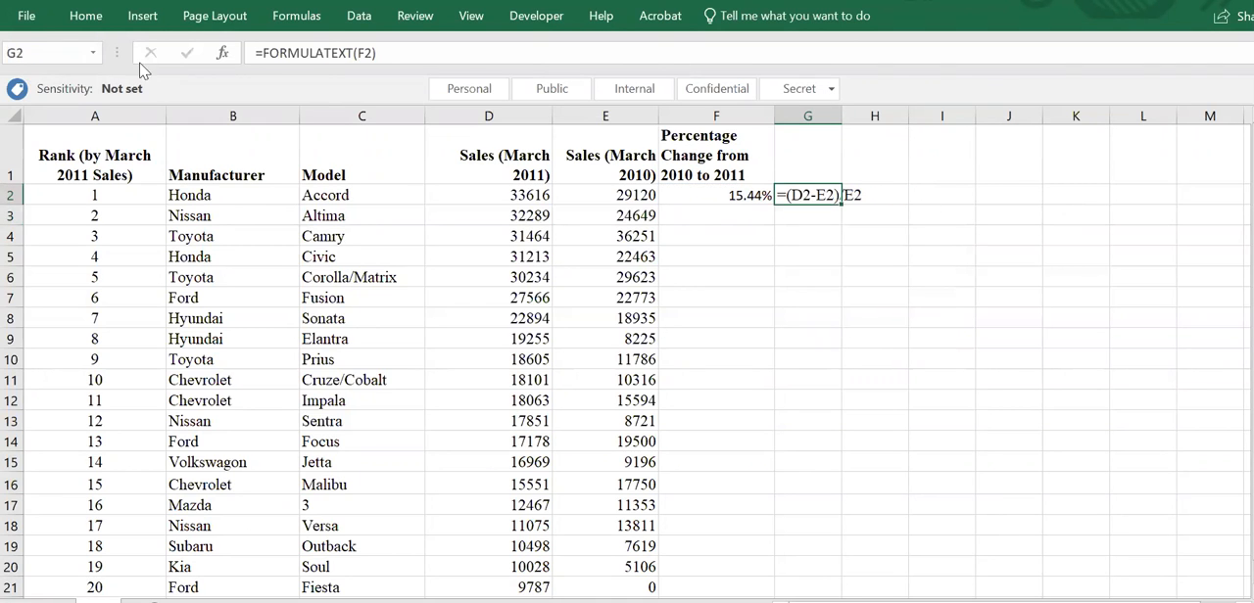
- Make the formula text in G2 red and bold
{"action": "left_click", "coordinate": [86, 17]}
{"action": "left_click", "coordinate": [296, 84]}
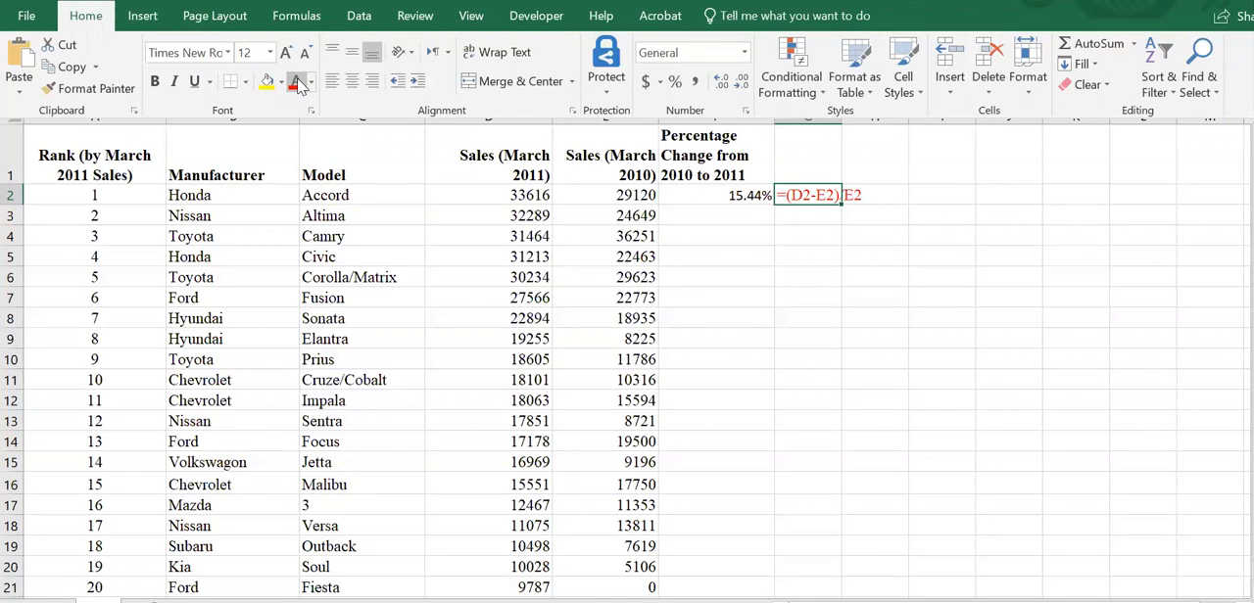
{"action": "key", "text": "ctrl+b"}
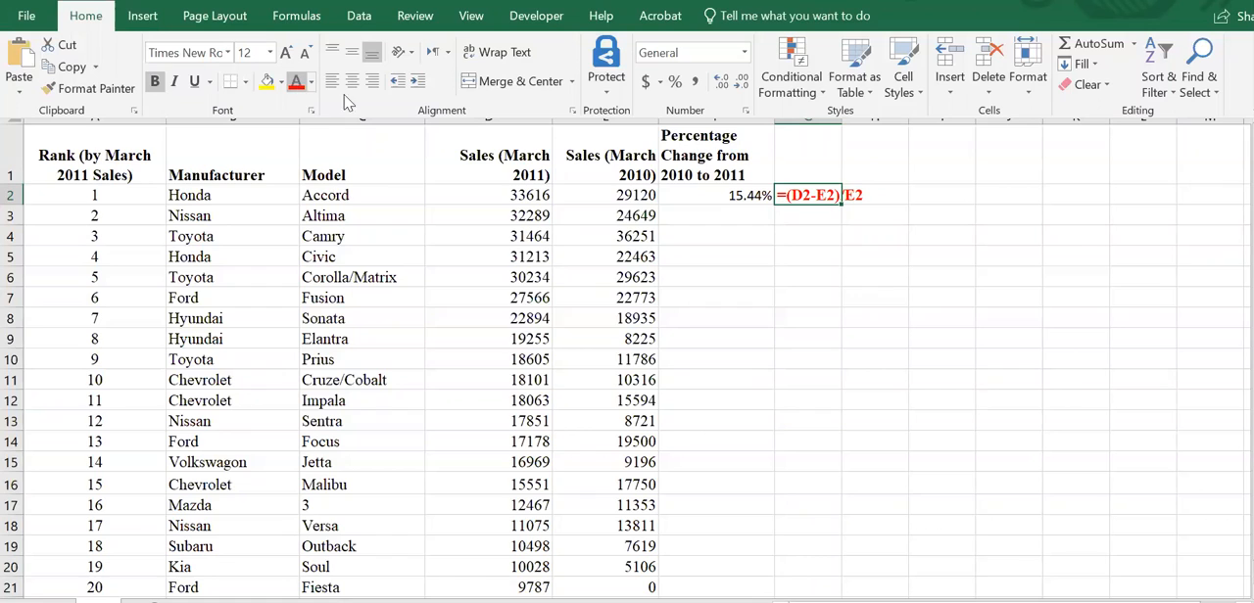
{"action": "left_click", "coordinate": [786, 207]}
- Fill the percentage change formula from F2 down to F21 and check the cell references used in F21
{"action": "left_click", "coordinate": [752, 196]}
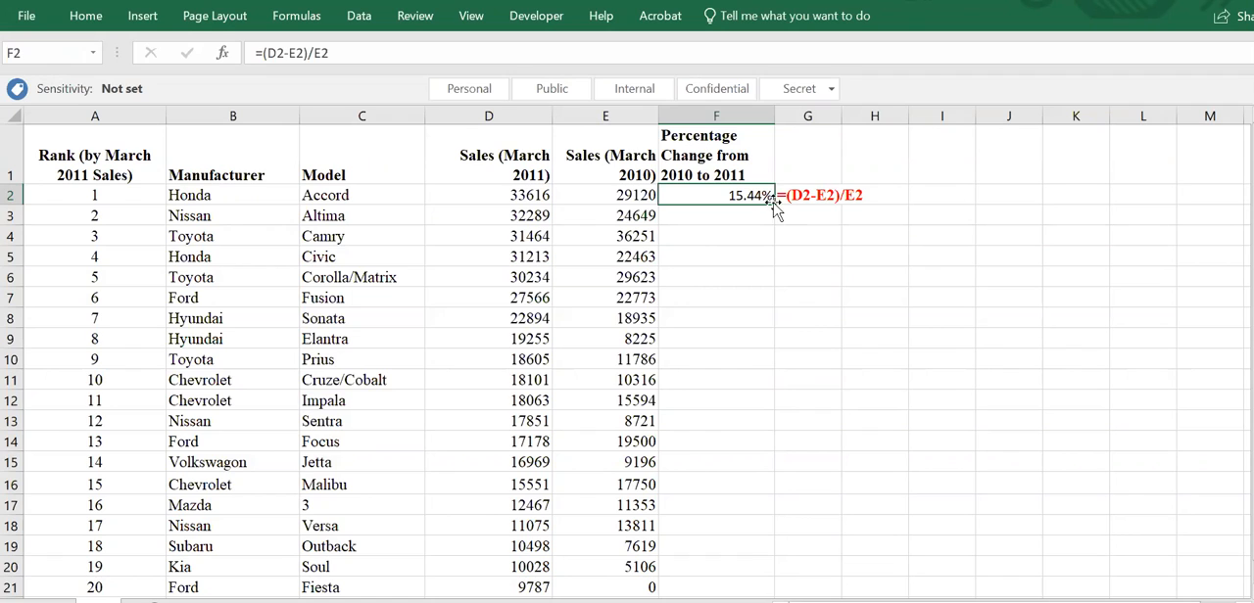
{"action": "double_click", "coordinate": [774, 203]}
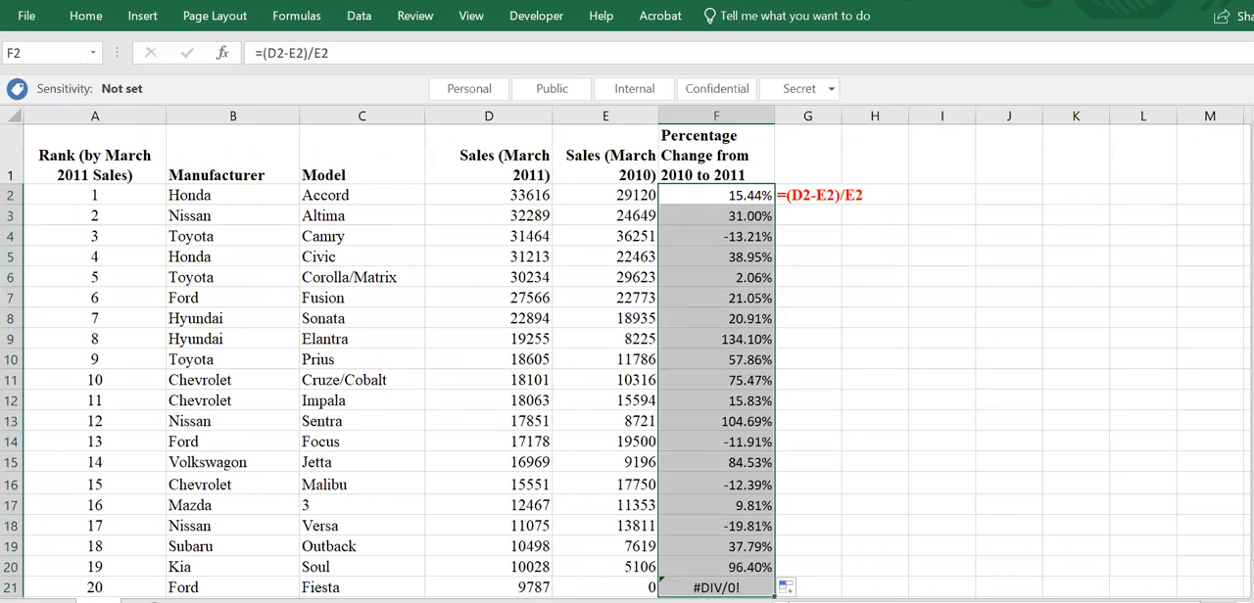
{"action": "left_click", "coordinate": [716, 588]}
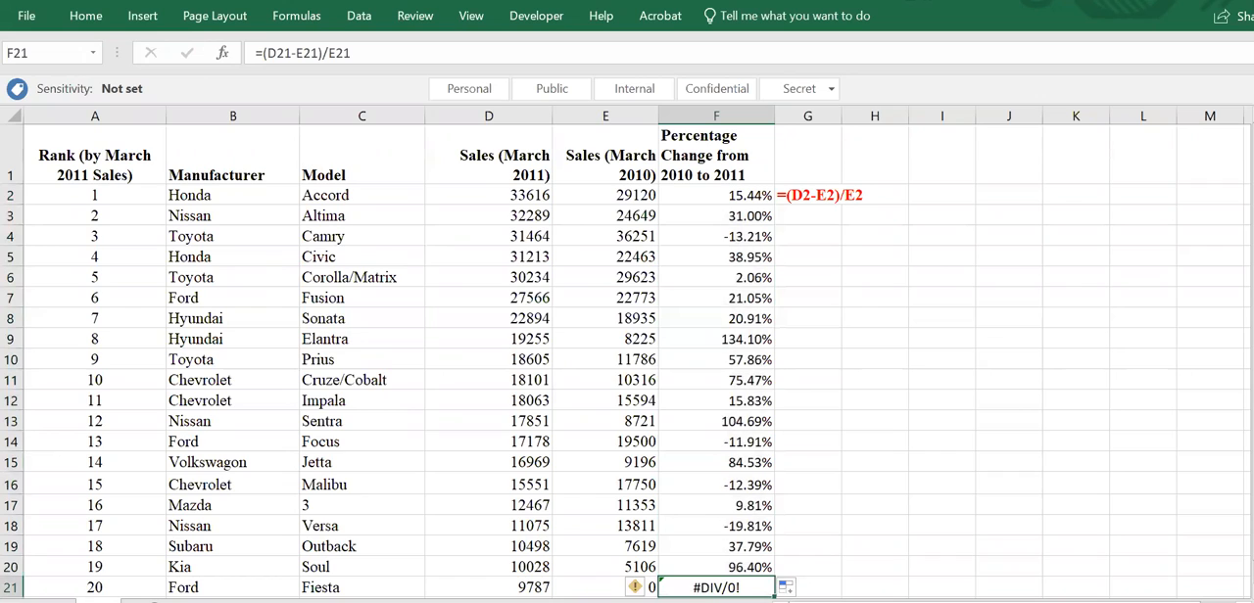
{"action": "left_click", "coordinate": [345, 53]}
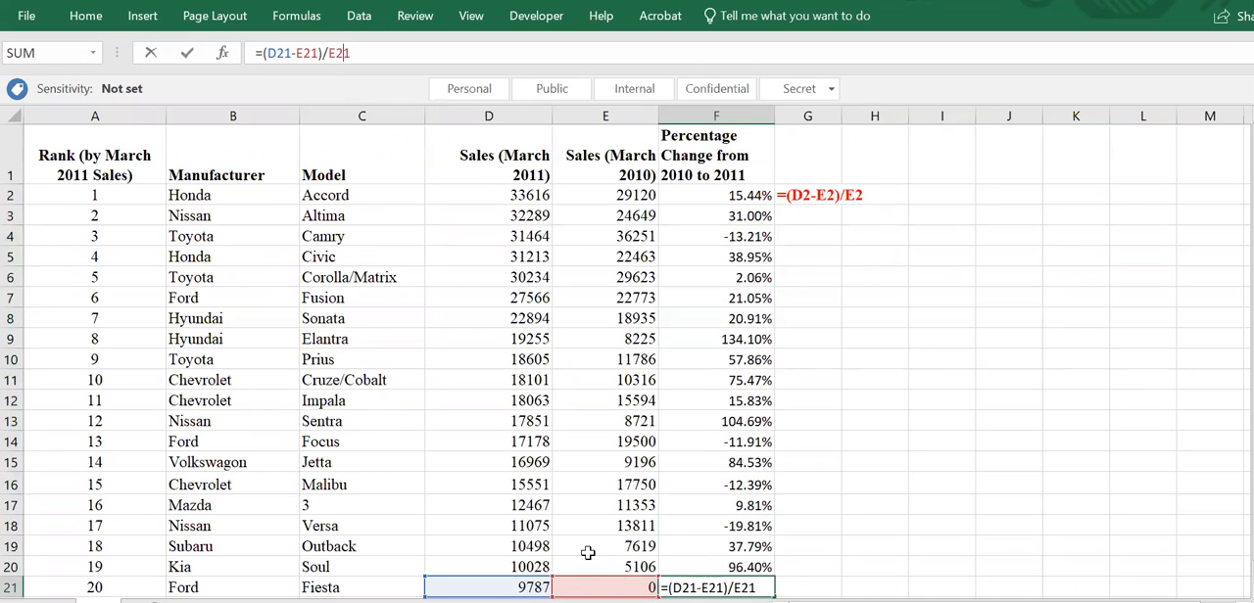
{"action": "key", "text": "ctrl+Return"}
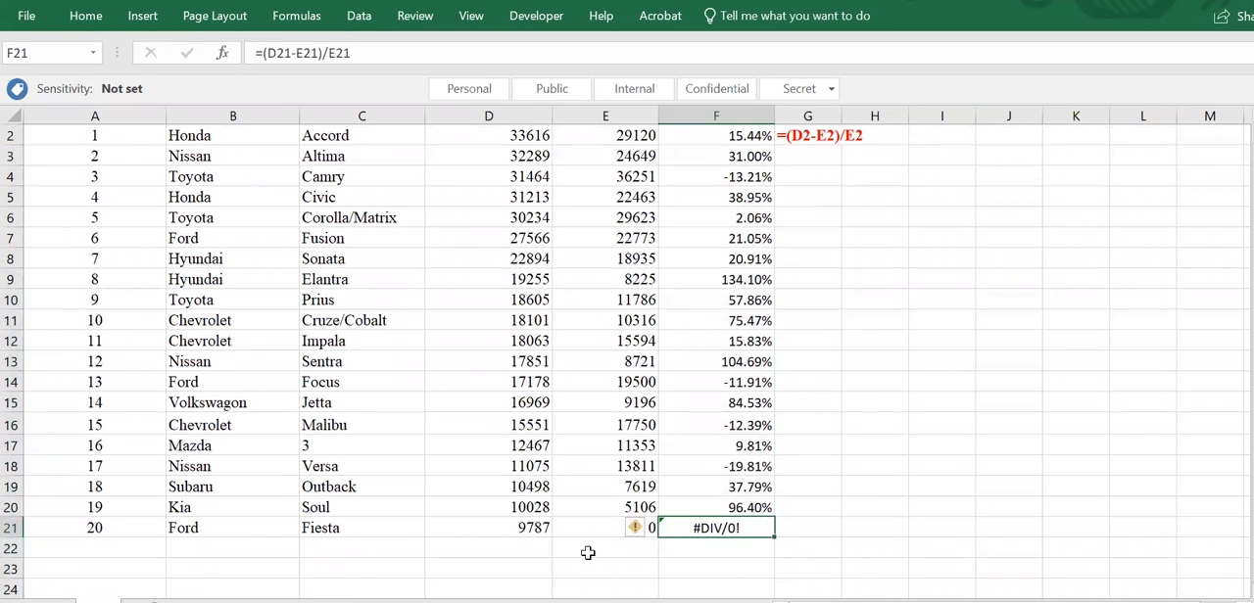
- Replace the formula in F21 for the Ford Fiesta with a dash (-)
{"action": "type", "text": "0"}
{"action": "key", "text": "BackSpace"}
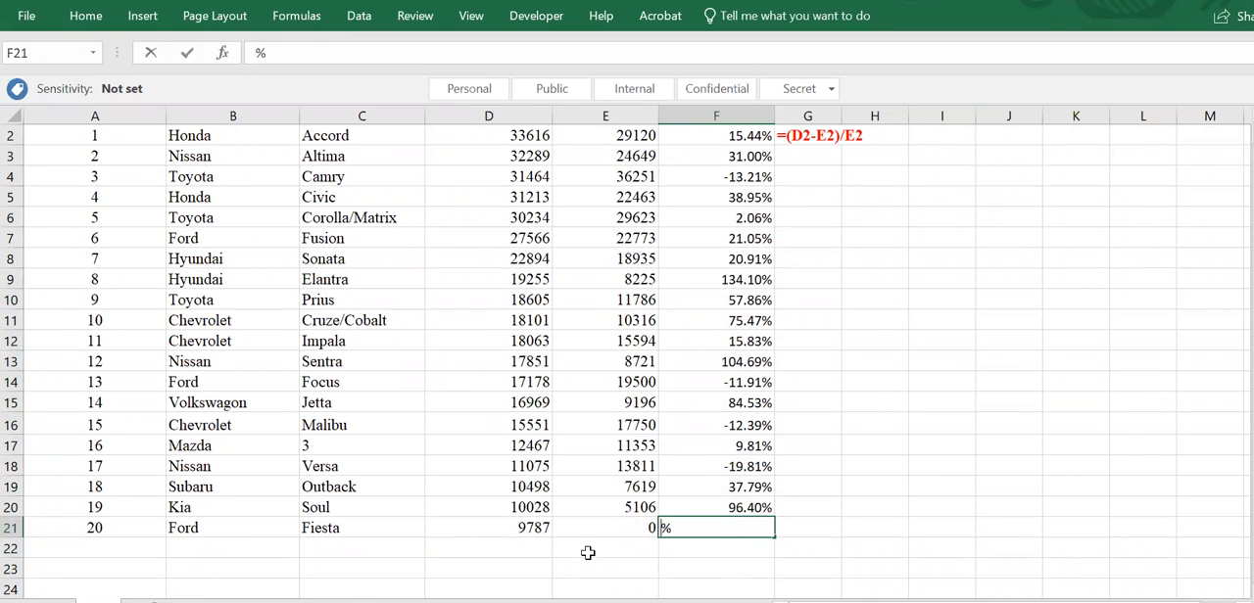
{"action": "type", "text": "-"}
{"action": "key", "text": "Return"}
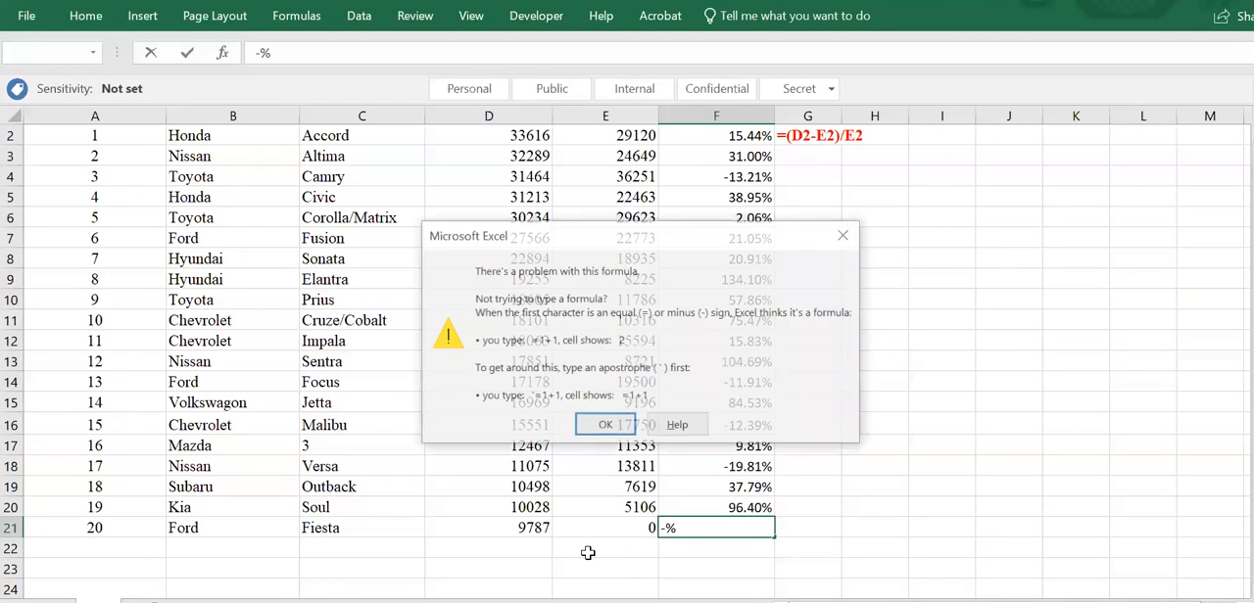
{"action": "key", "text": "Return"}
{"action": "key", "text": "BackSpace"}
{"action": "key", "text": "Return"}
{"action": "key", "text": "Up"}
{"action": "key", "text": "Up"}
{"action": "key", "text": "Up"}
{"action": "key", "text": "Up"}
{"action": "key", "text": "Up"}
{"action": "key", "text": "Up"}
{"action": "key", "text": "Up"}
{"action": "key", "text": "Up"}
{"action": "key", "text": "Up"}
{"action": "key", "text": "Up"}
{"action": "key", "text": "Up"}
{"action": "key", "text": "Up"}
{"action": "key", "text": "Up"}
{"action": "key", "text": "Up"}
{"action": "key", "text": "Up"}
{"action": "key", "text": "Up"}
{"action": "key", "text": "Up"}
{"action": "key", "text": "Up"}
{"action": "key", "text": "Up"}
{"action": "key", "text": "Up"}
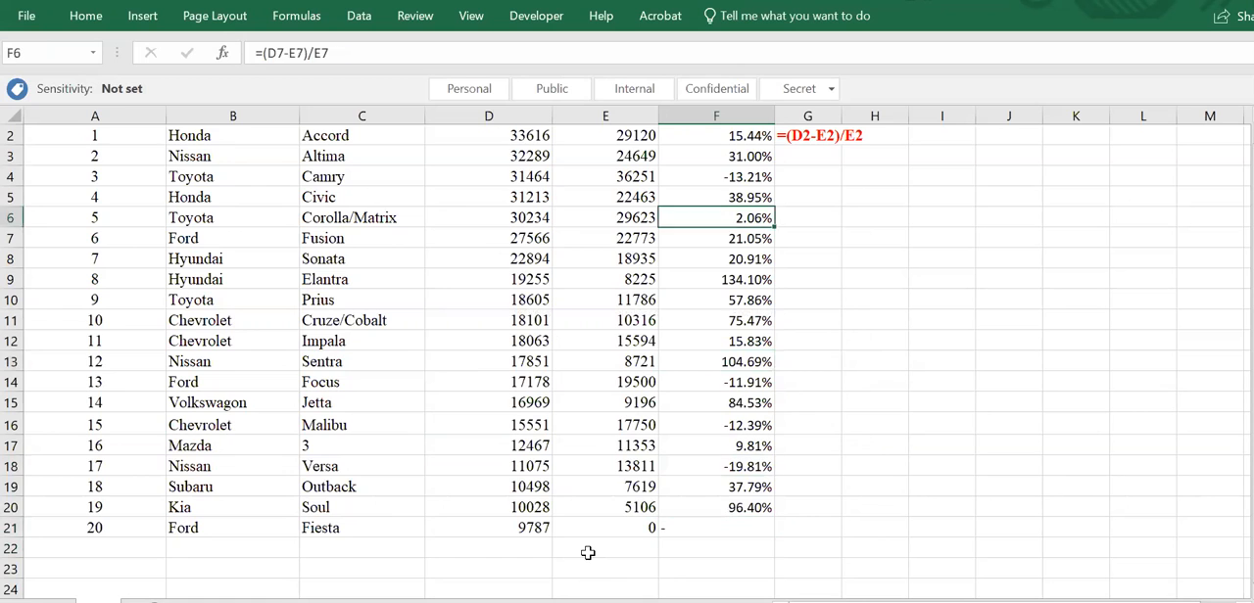
{"action": "key", "text": "Down"}
{"action": "key", "text": "Down"}
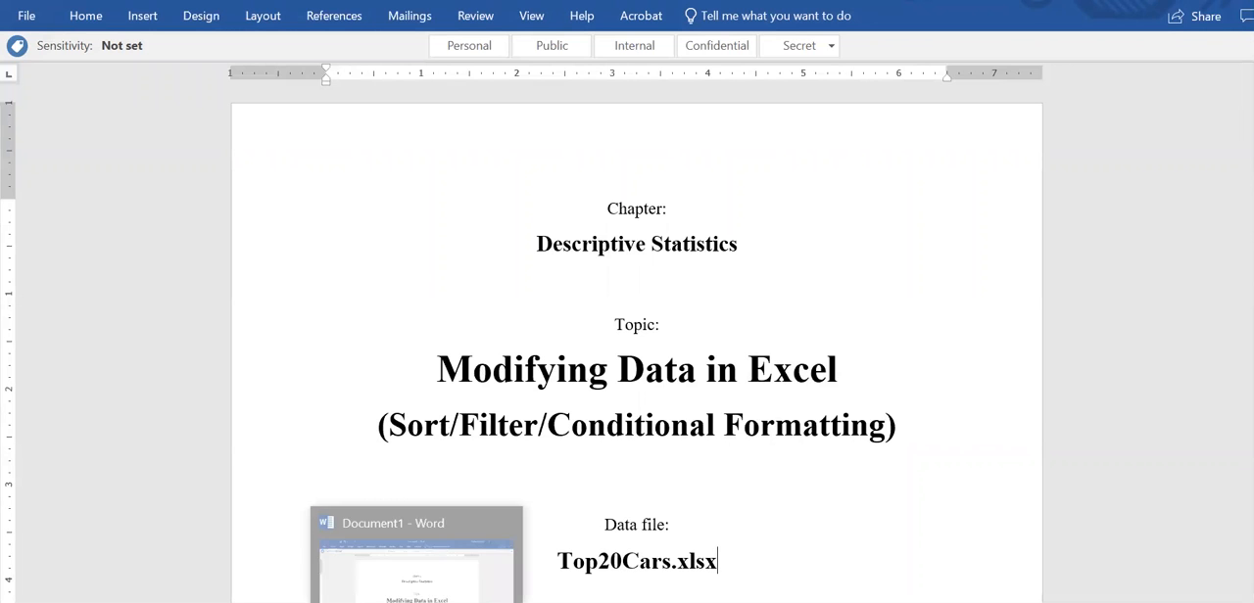
- Switch to the Top20Cars workbook in Excel and choose Percentage Change from 2010 to 2011 as the table's sort column
{"action": "left_click", "coordinate": [416, 602]}
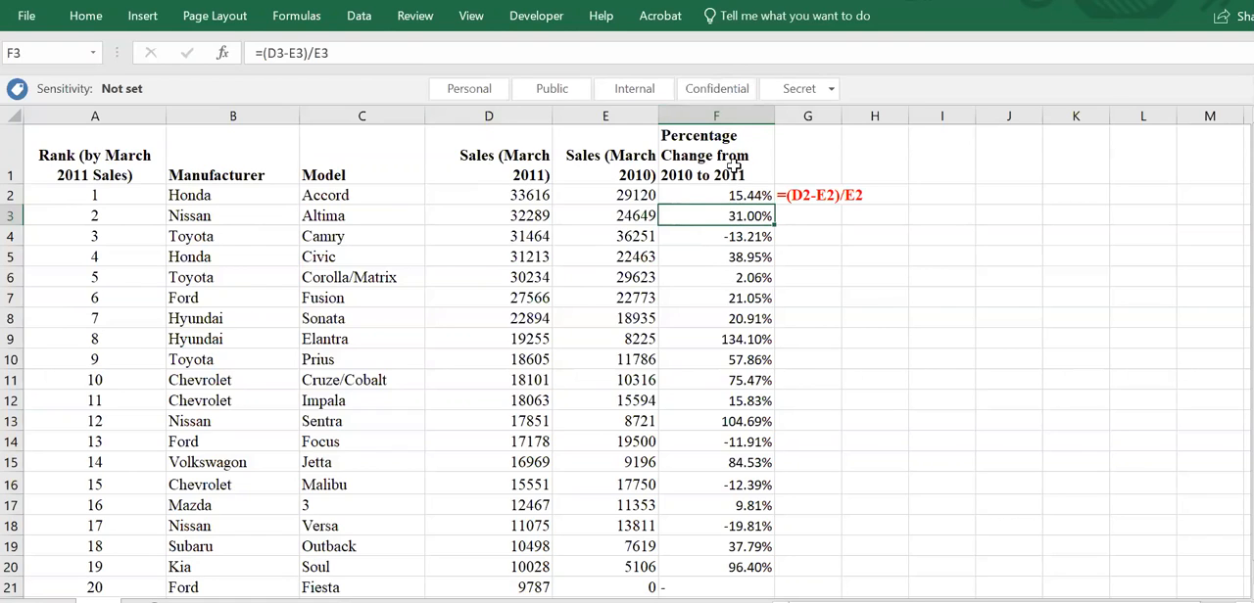
{"action": "left_click", "coordinate": [379, 238]}
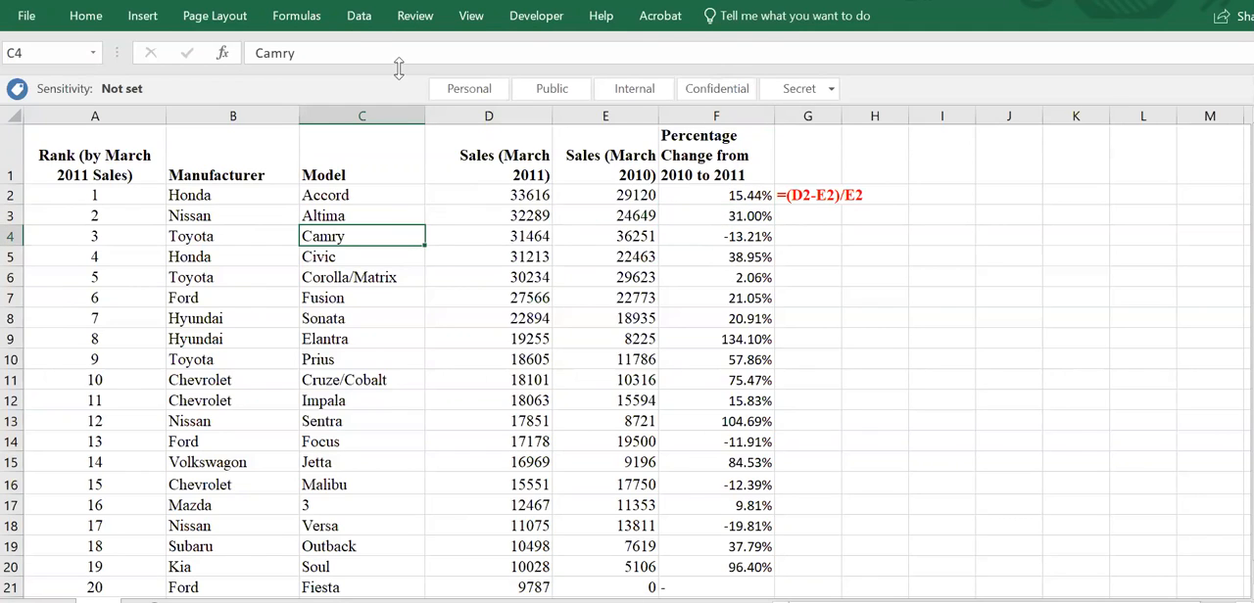
{"action": "left_click", "coordinate": [355, 27]}
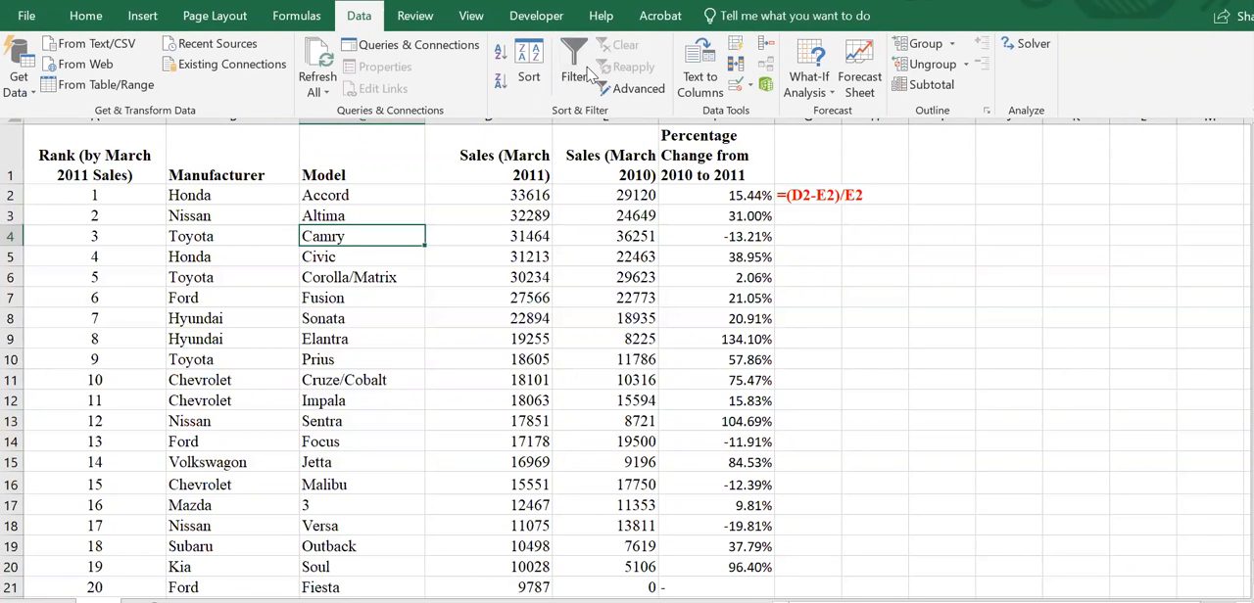
{"action": "left_click", "coordinate": [538, 77]}
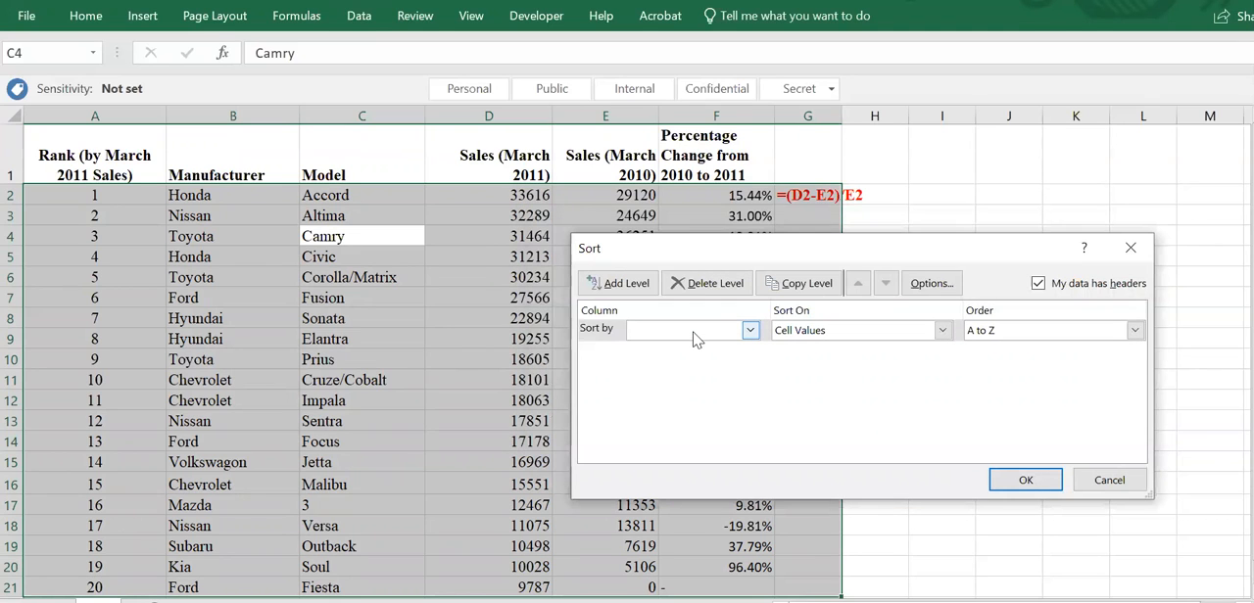
{"action": "left_click", "coordinate": [695, 333]}
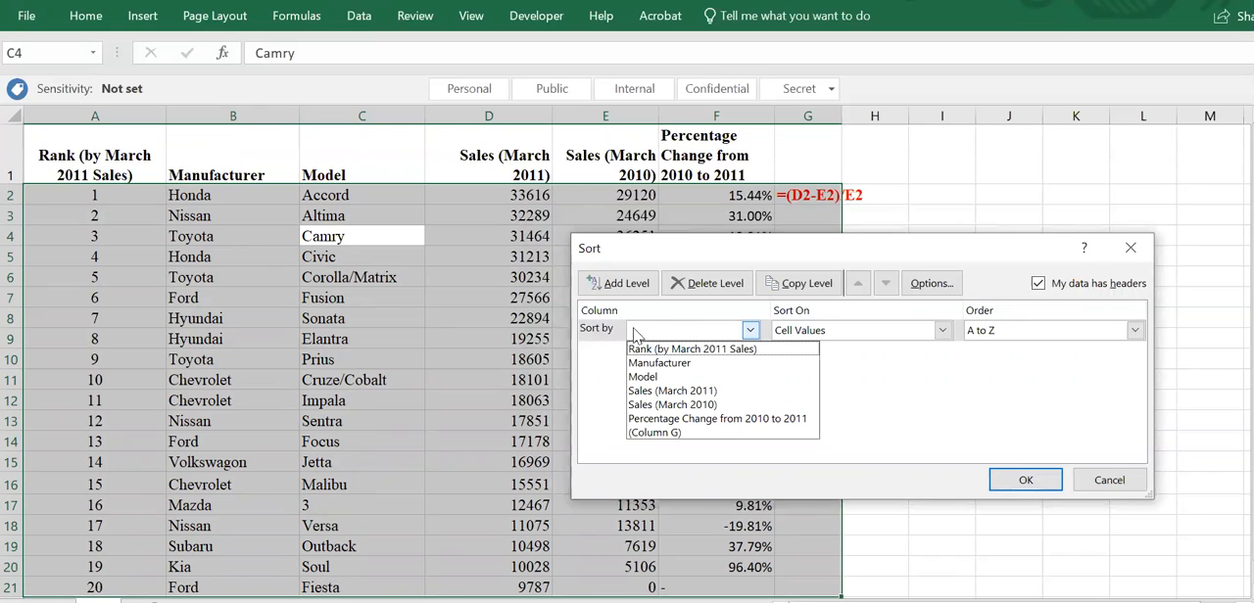
{"action": "left_click", "coordinate": [687, 422]}
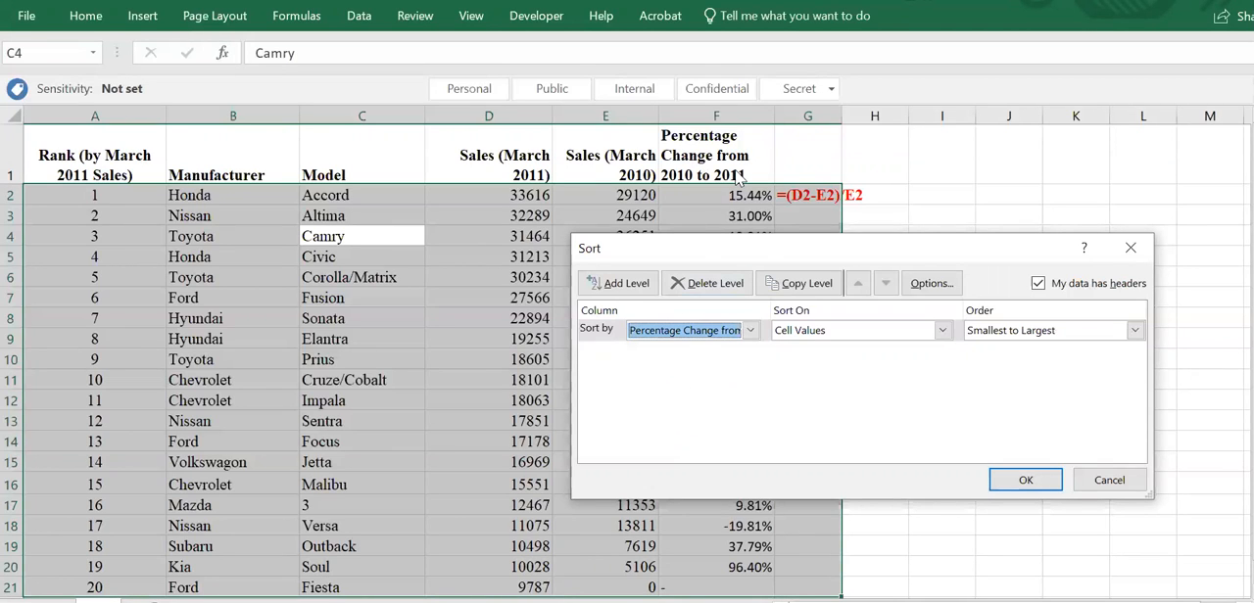
- Set the sort to use cell values from largest to smallest and apply it to the table
{"action": "left_click", "coordinate": [835, 336]}
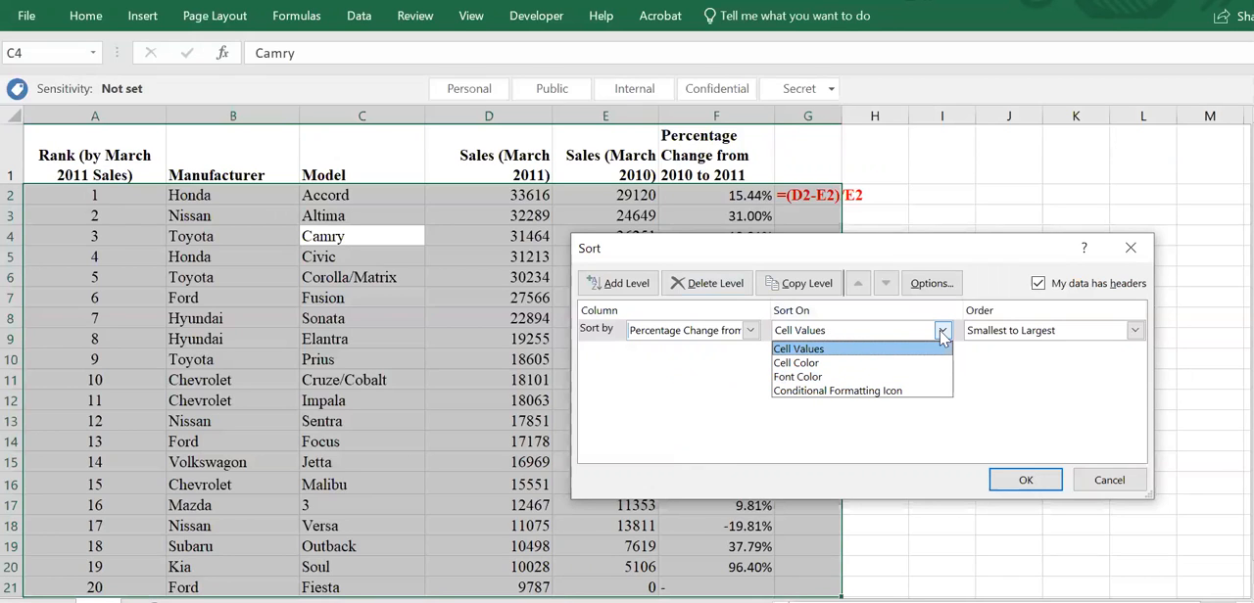
{"action": "left_click", "coordinate": [1025, 334]}
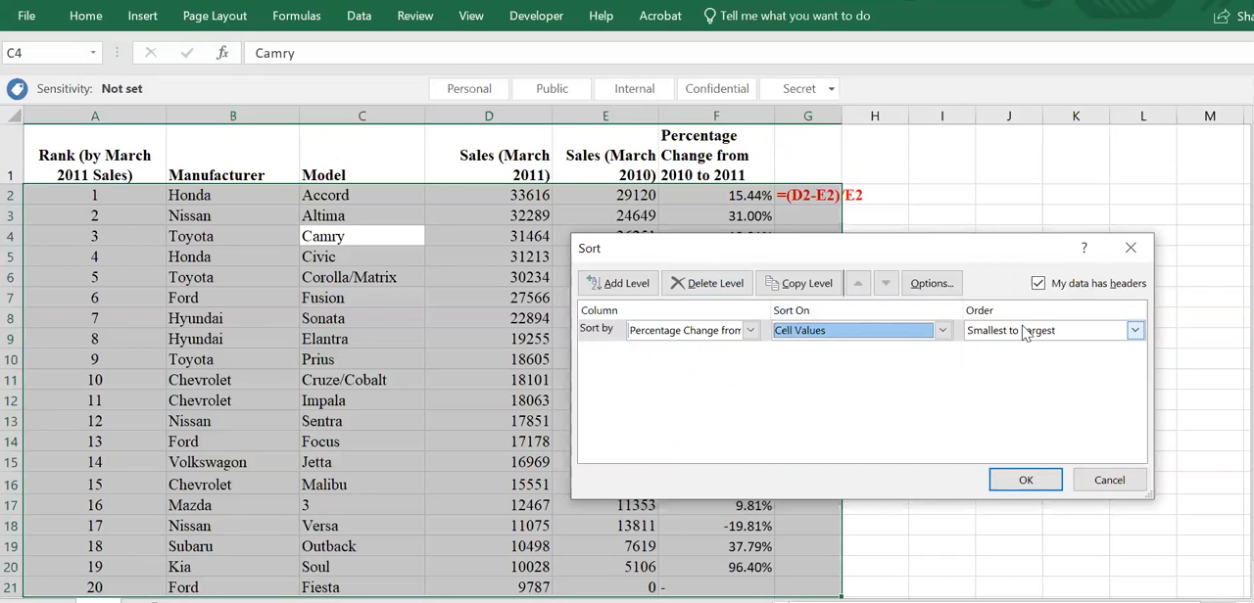
{"action": "left_click", "coordinate": [1026, 335]}
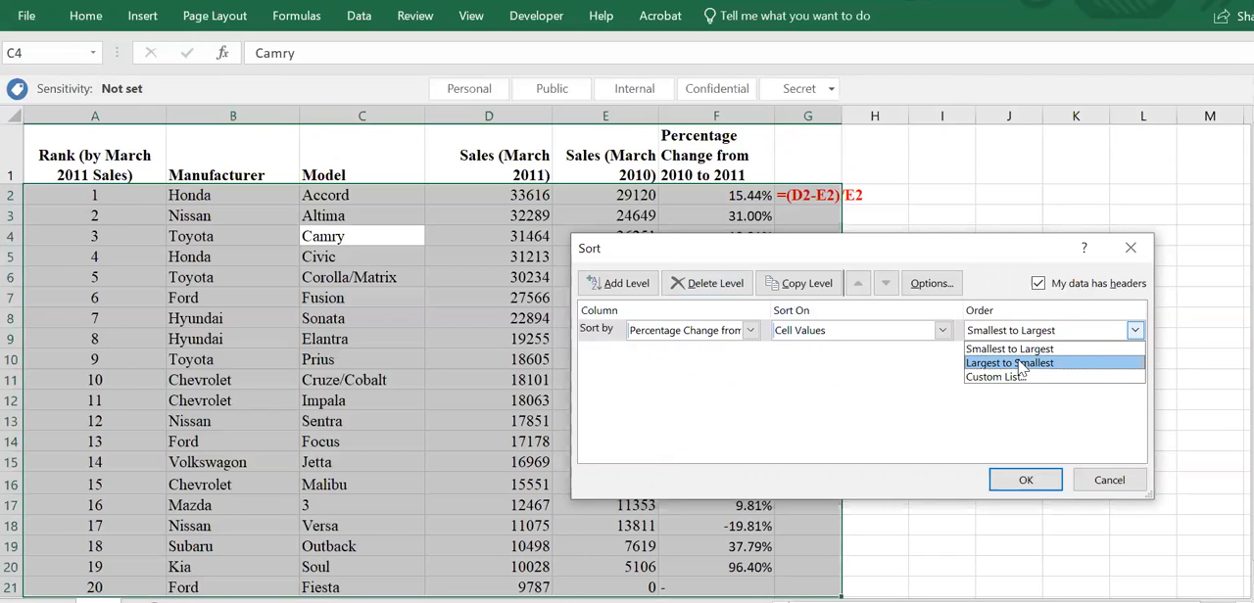
{"action": "left_click", "coordinate": [1021, 364]}
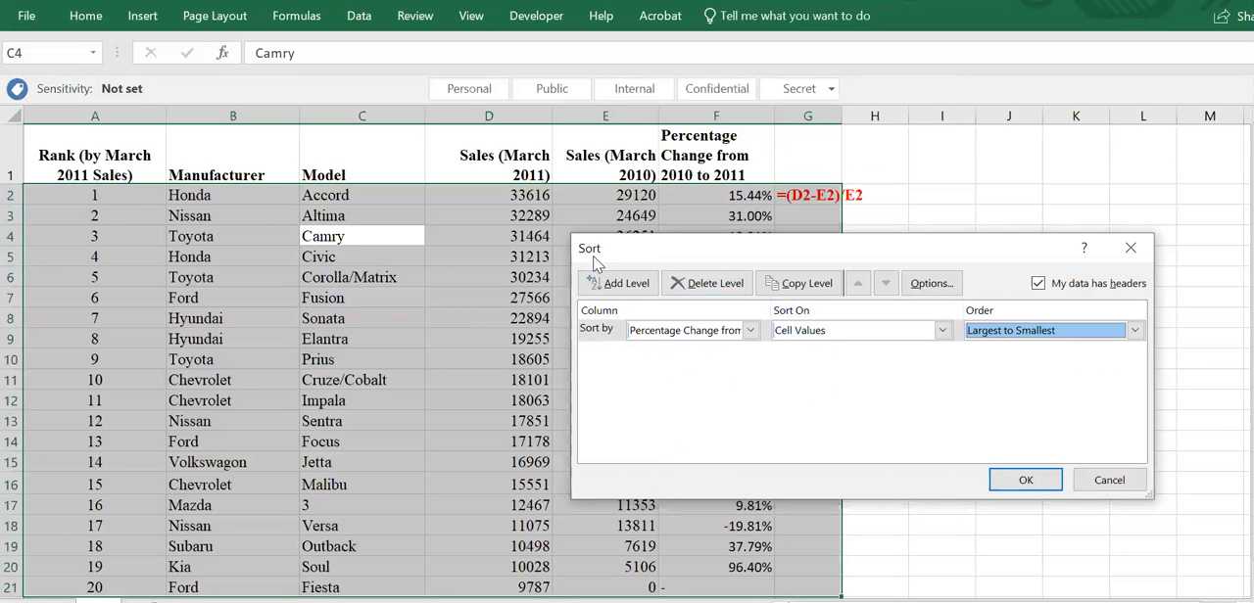
{"action": "left_click", "coordinate": [1019, 485]}
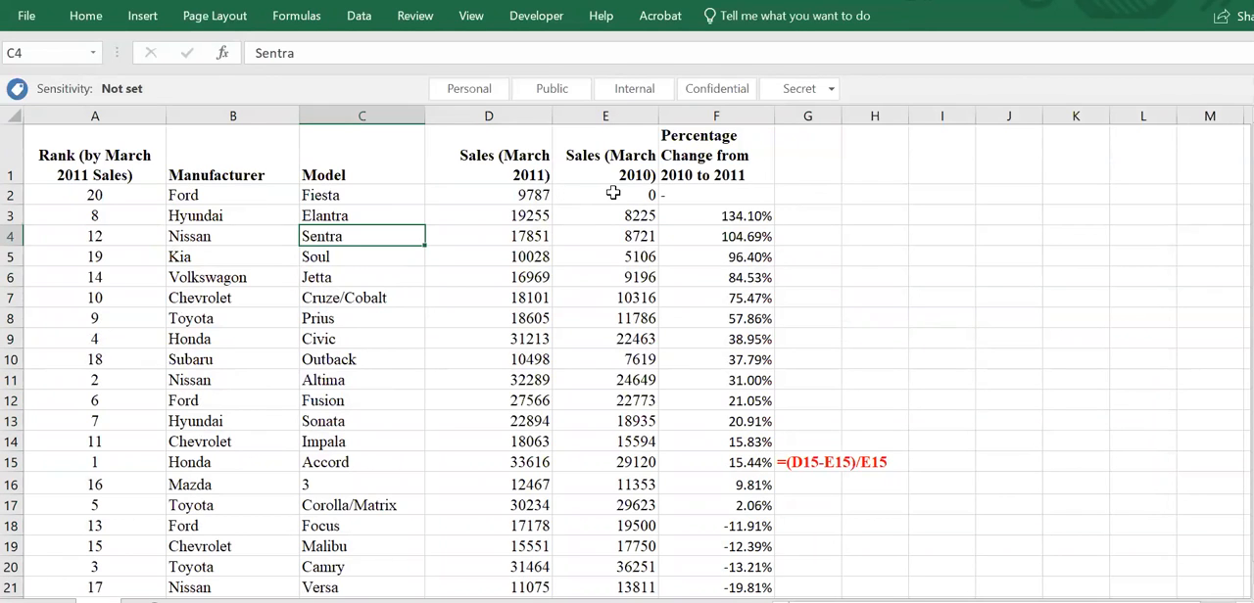
- Replace the table's percentage change sort level with a level on Manufacturer, ordered A to Z
{"action": "left_click", "coordinate": [613, 194]}
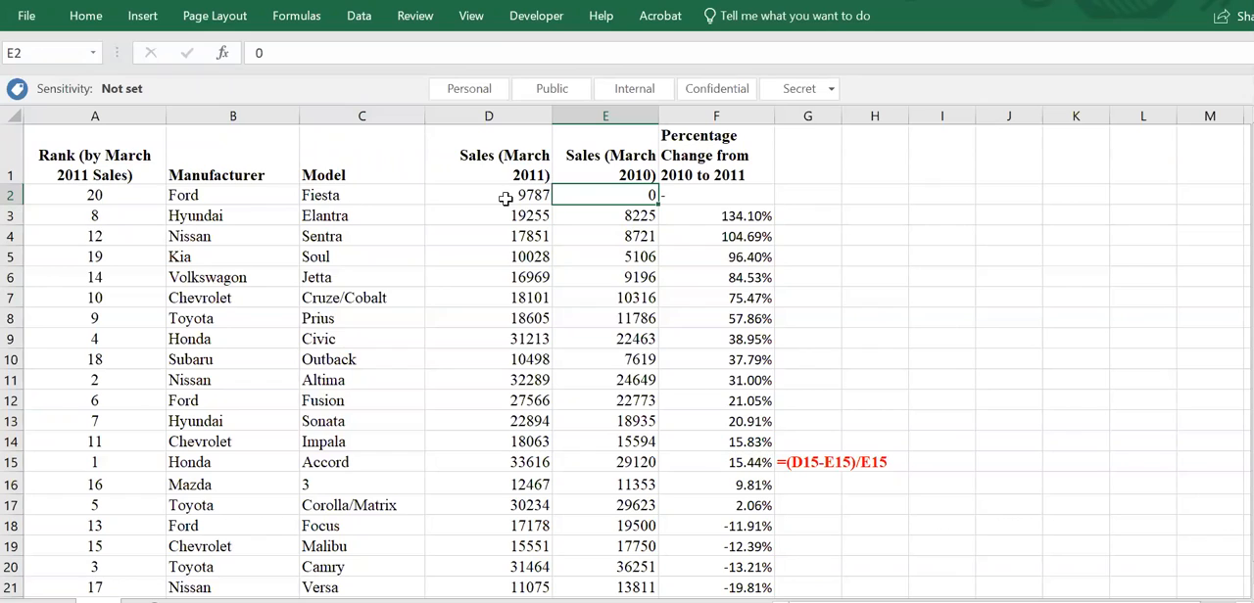
{"action": "left_click", "coordinate": [712, 201]}
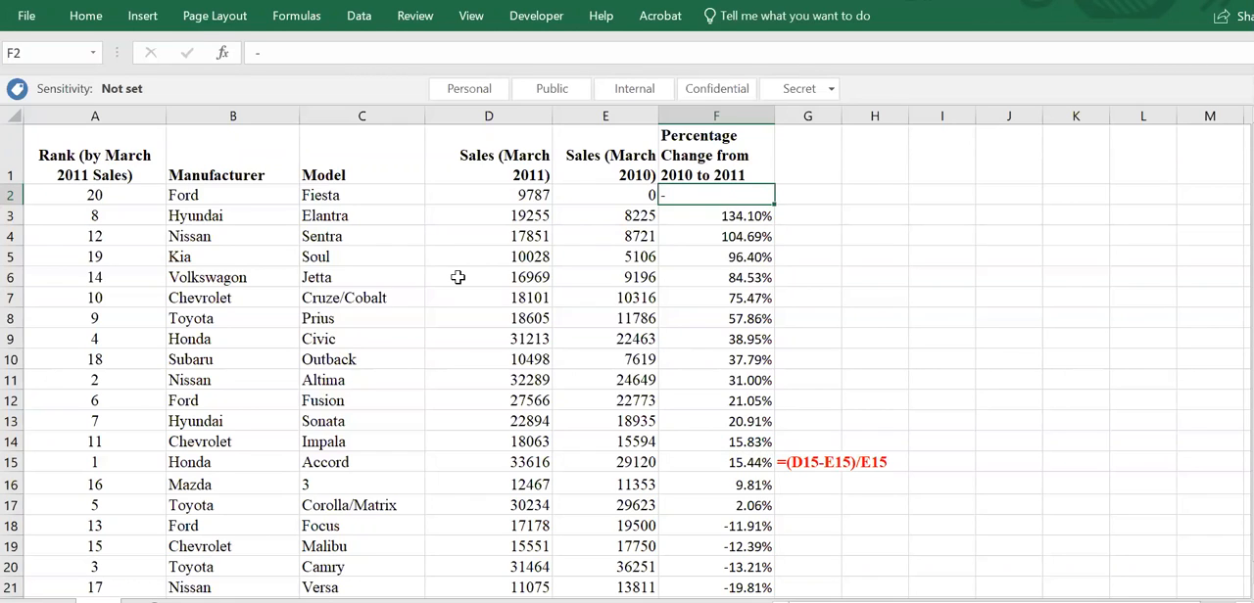
{"action": "left_click", "coordinate": [358, 16]}
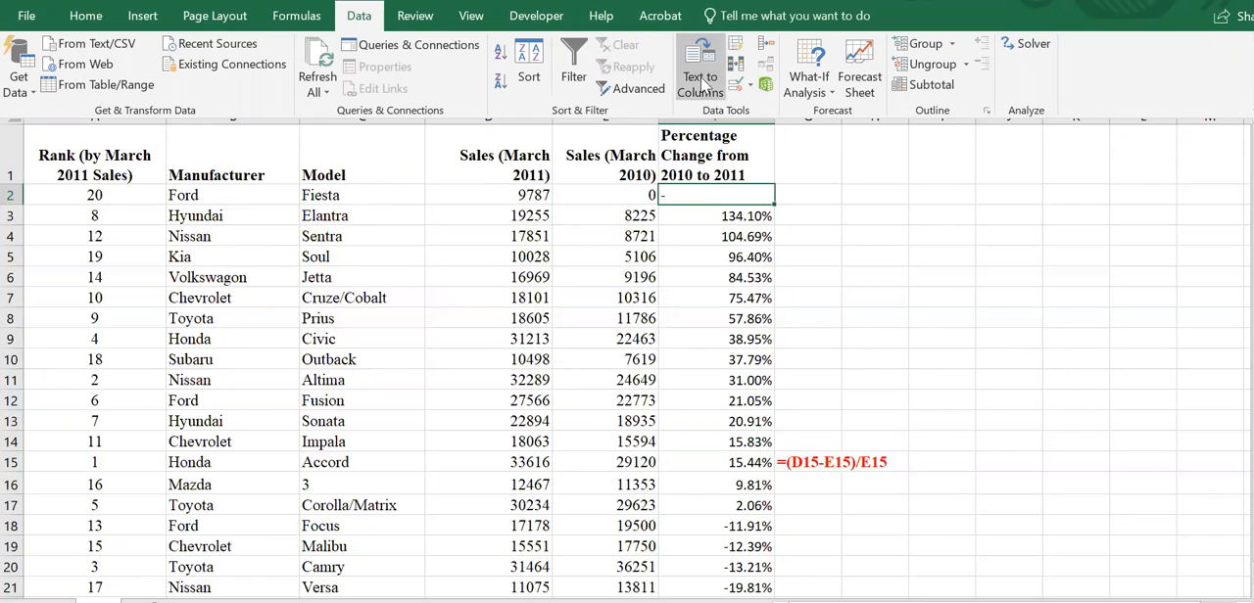
{"action": "left_click", "coordinate": [538, 78]}
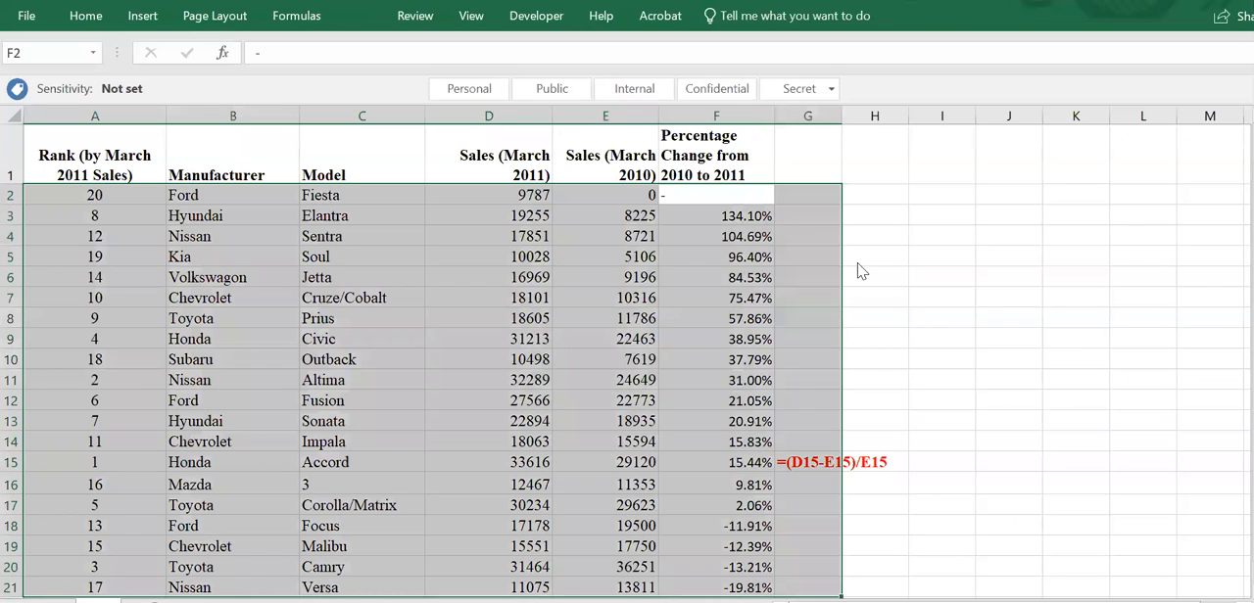
{"action": "left_click", "coordinate": [715, 331]}
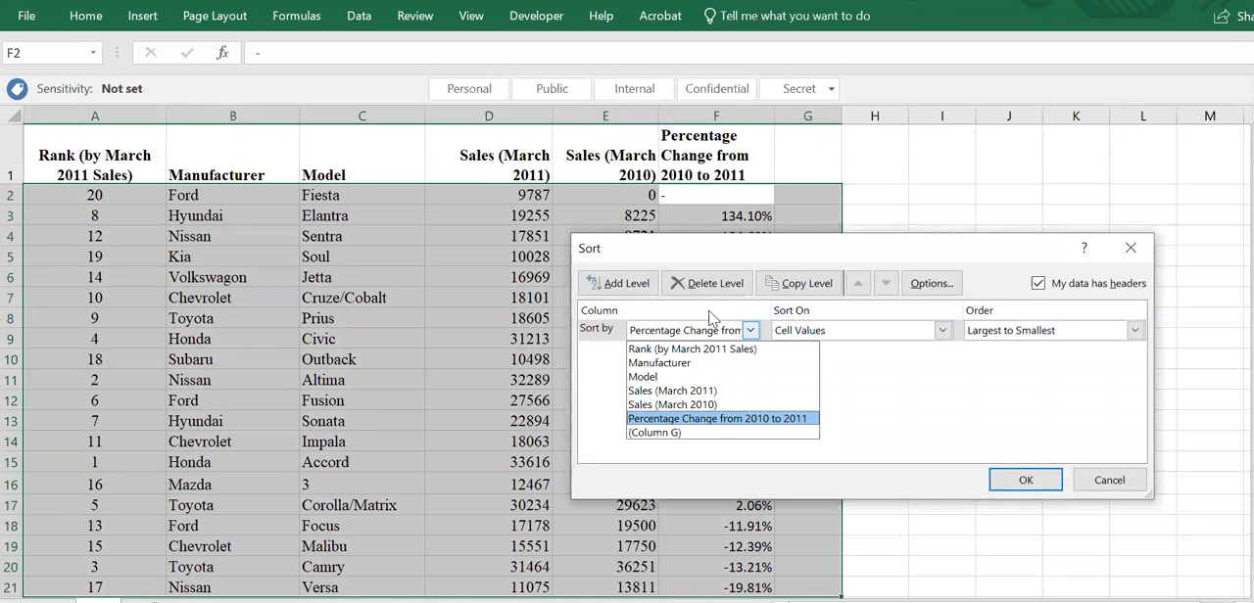
{"action": "left_click", "coordinate": [707, 284]}
{"action": "left_click", "coordinate": [708, 284]}
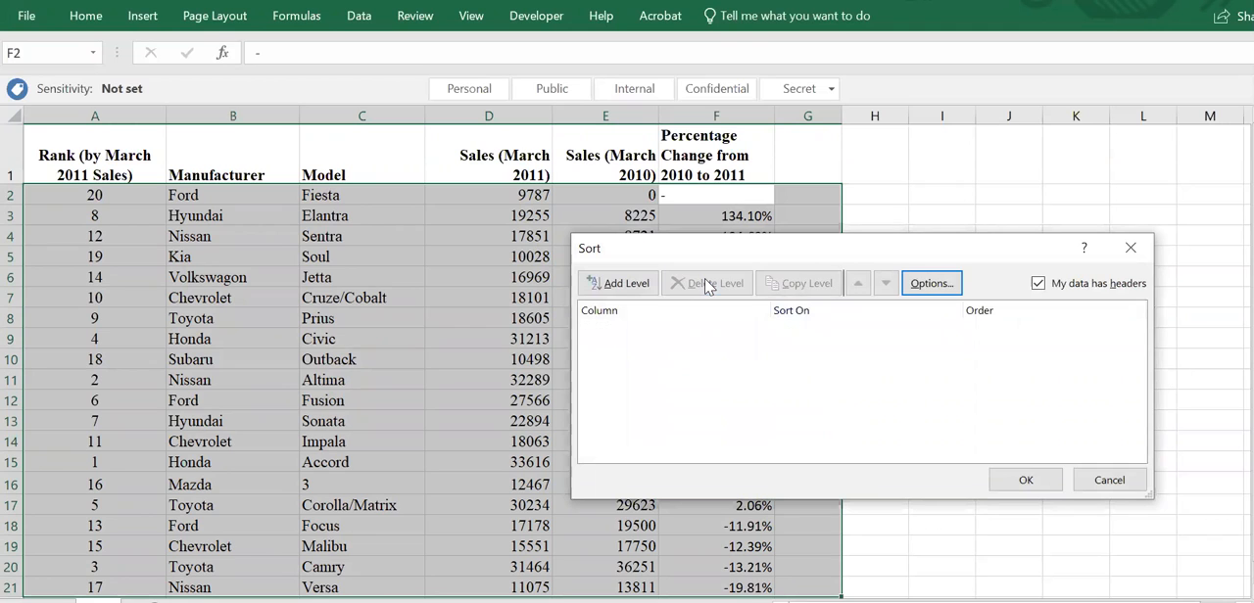
{"action": "left_click", "coordinate": [617, 285]}
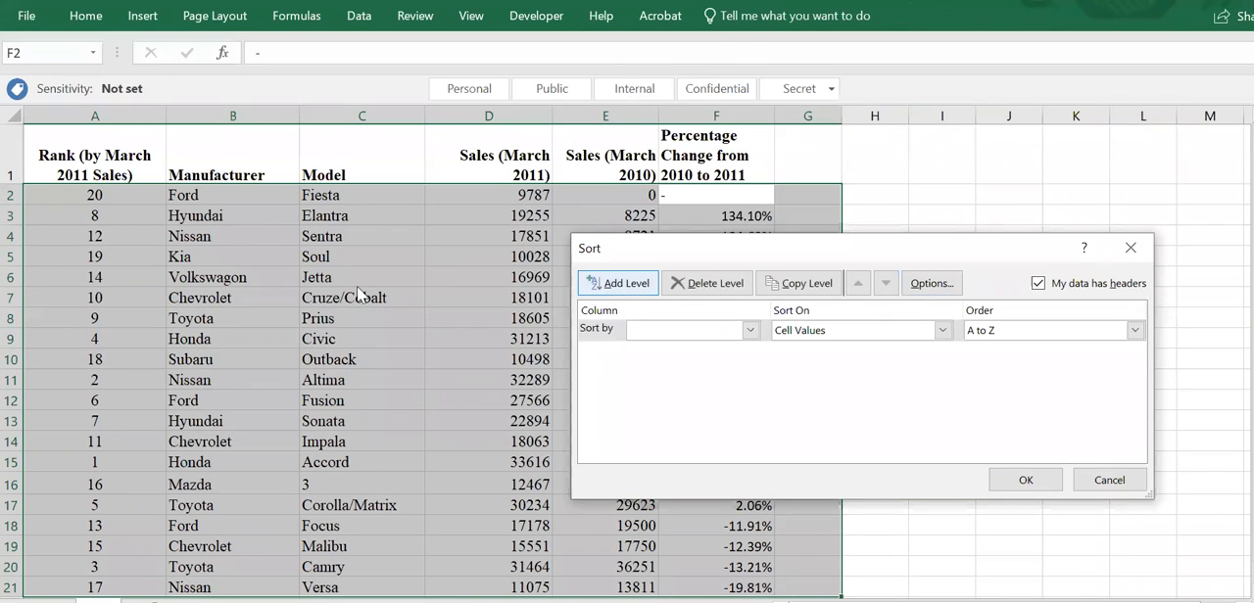
{"action": "left_click", "coordinate": [701, 331]}
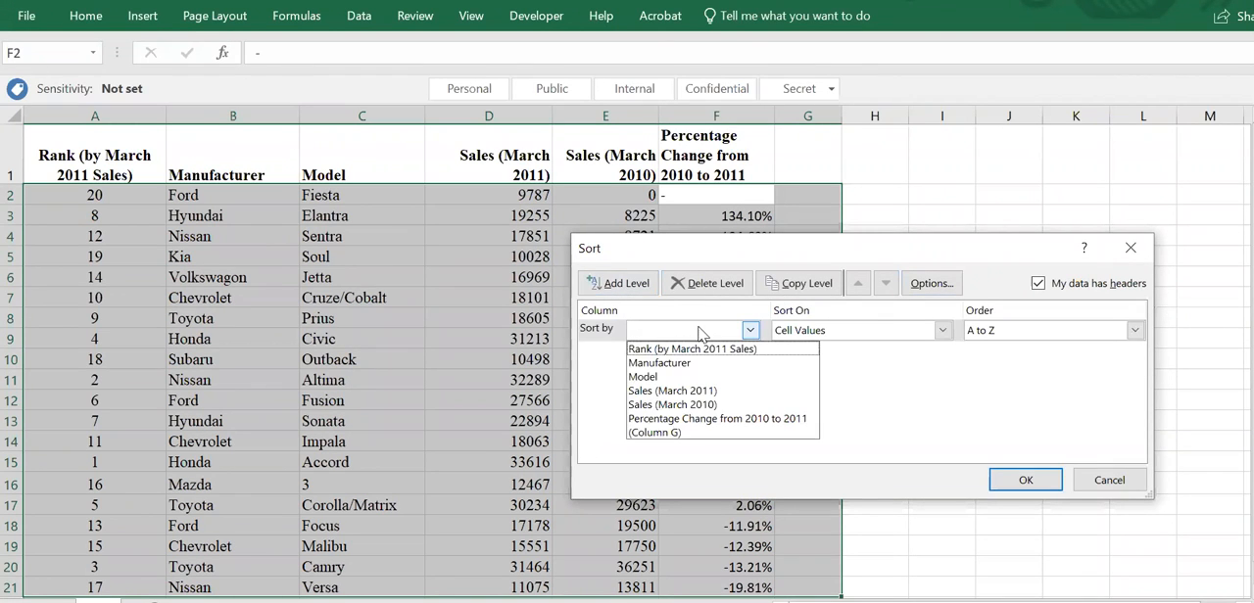
{"action": "left_click", "coordinate": [676, 363]}
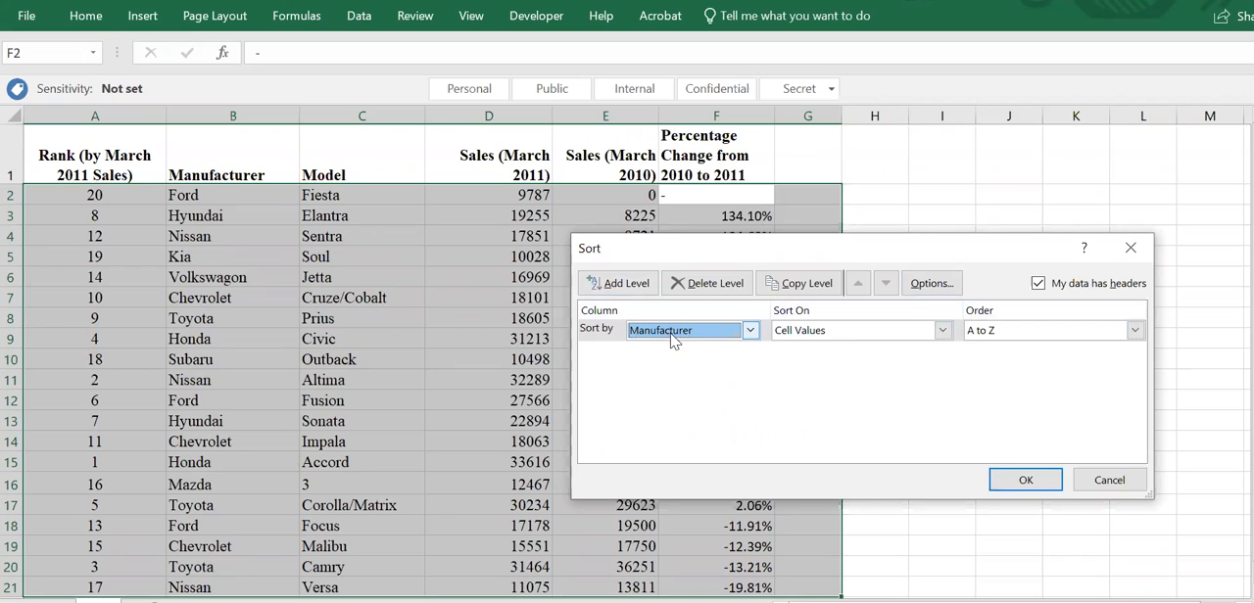
- Add a second sort level on Percentage Change from 2010 to 2011, largest to smallest, and apply the sort
{"action": "left_click", "coordinate": [619, 283]}
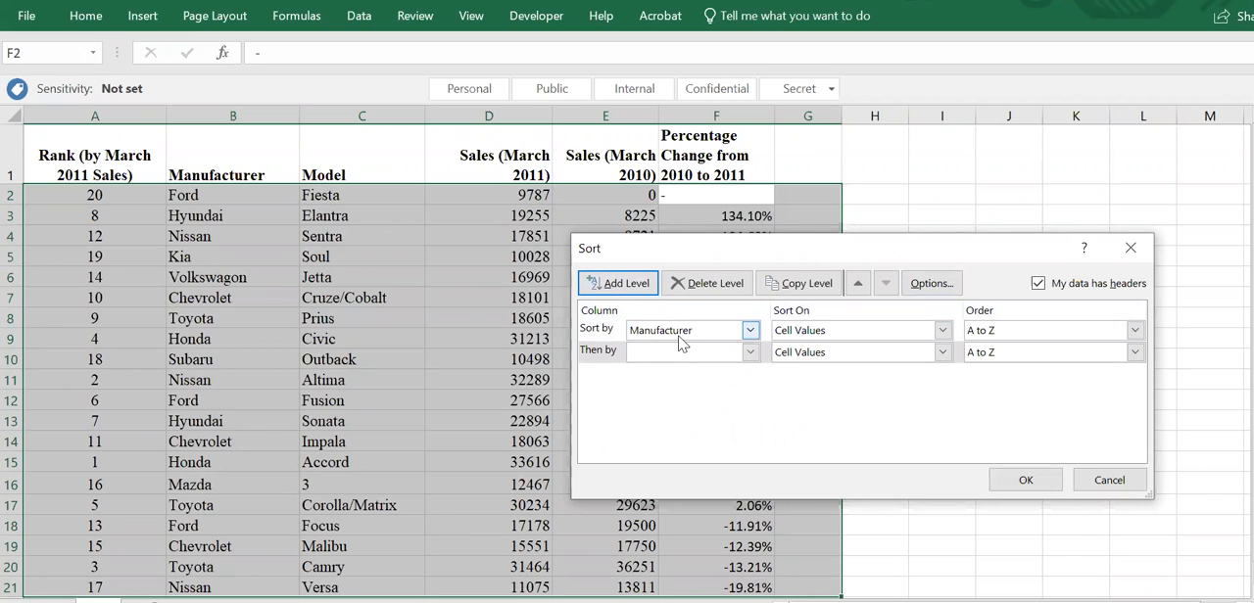
{"action": "left_click", "coordinate": [687, 353]}
{"action": "left_click", "coordinate": [670, 446]}
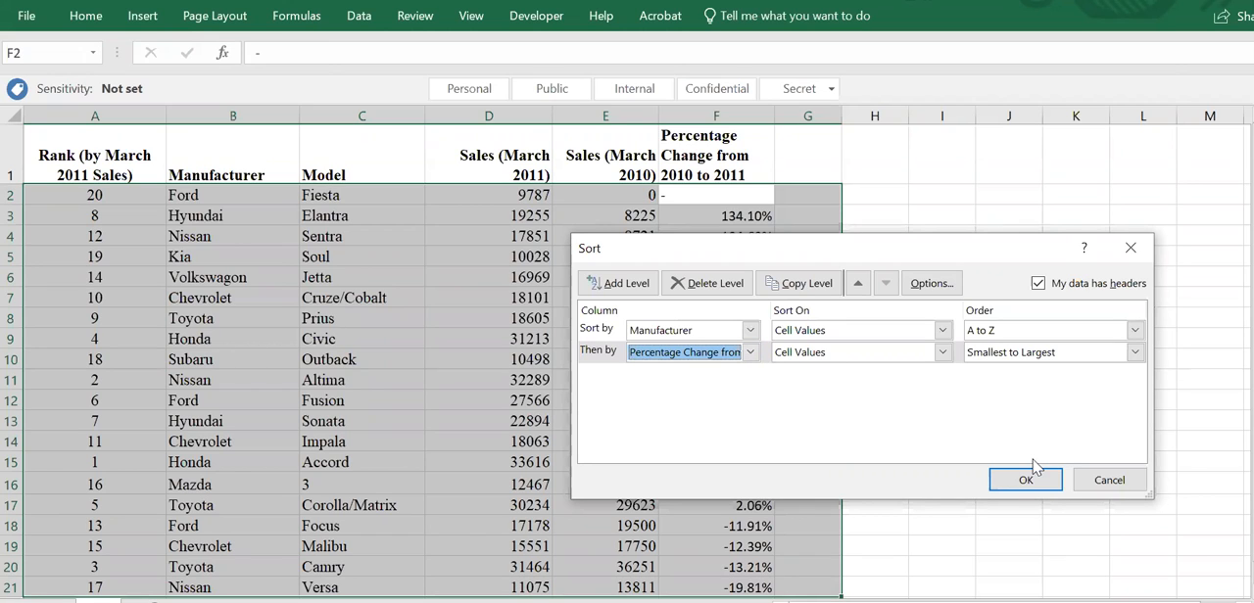
{"action": "left_click", "coordinate": [1029, 355]}
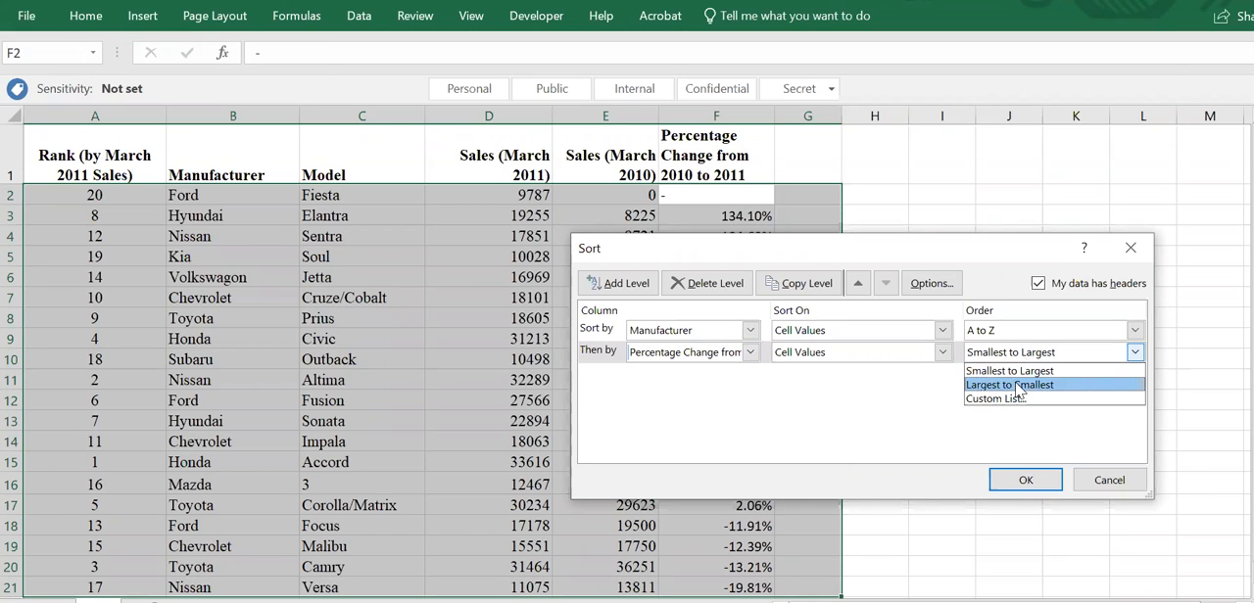
{"action": "left_click", "coordinate": [1019, 386]}
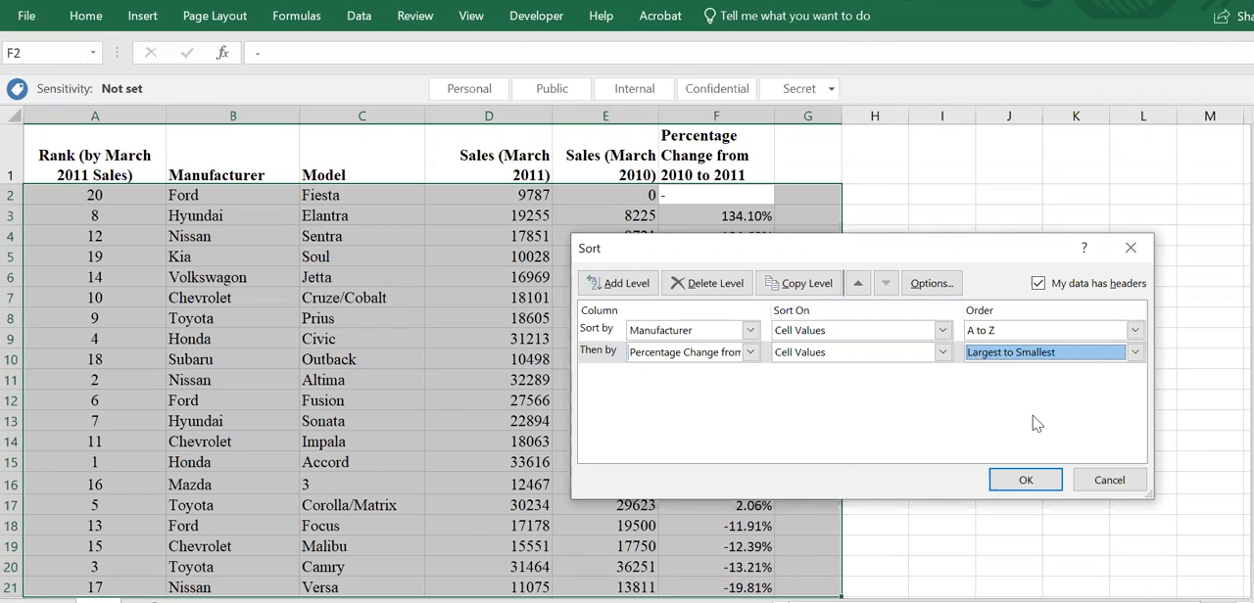
{"action": "left_click", "coordinate": [1027, 482]}
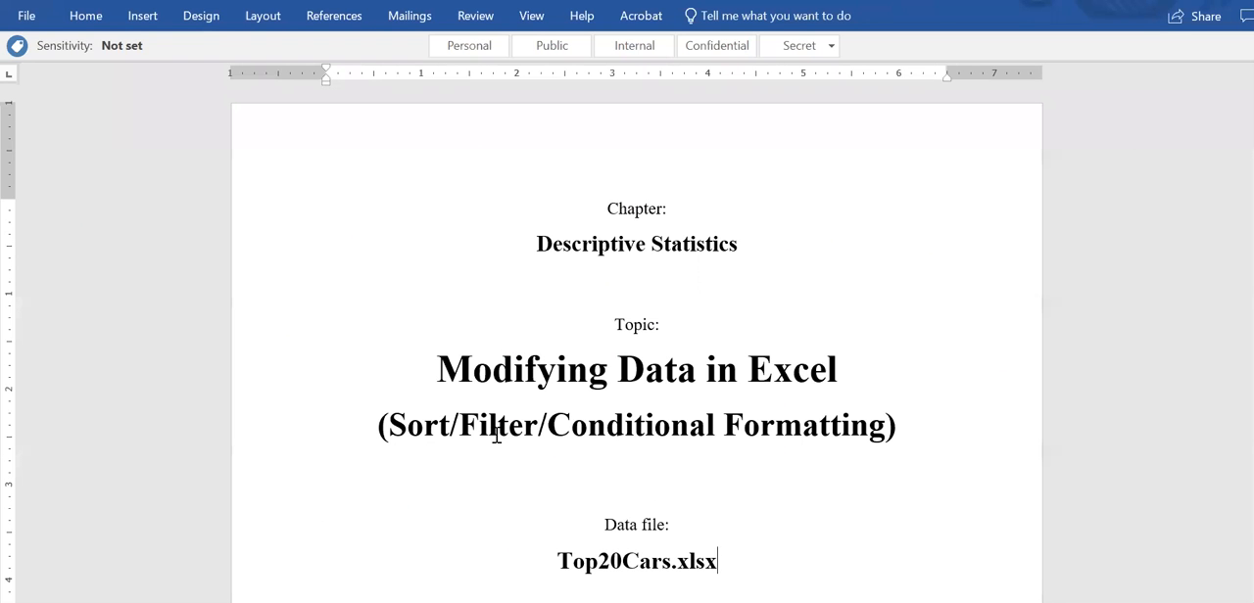
- Highlight the word Filter in the Word document's subtitle, and turn on filtering for the Top20Cars table in Excel
{"action": "double_click", "coordinate": [497, 436]}
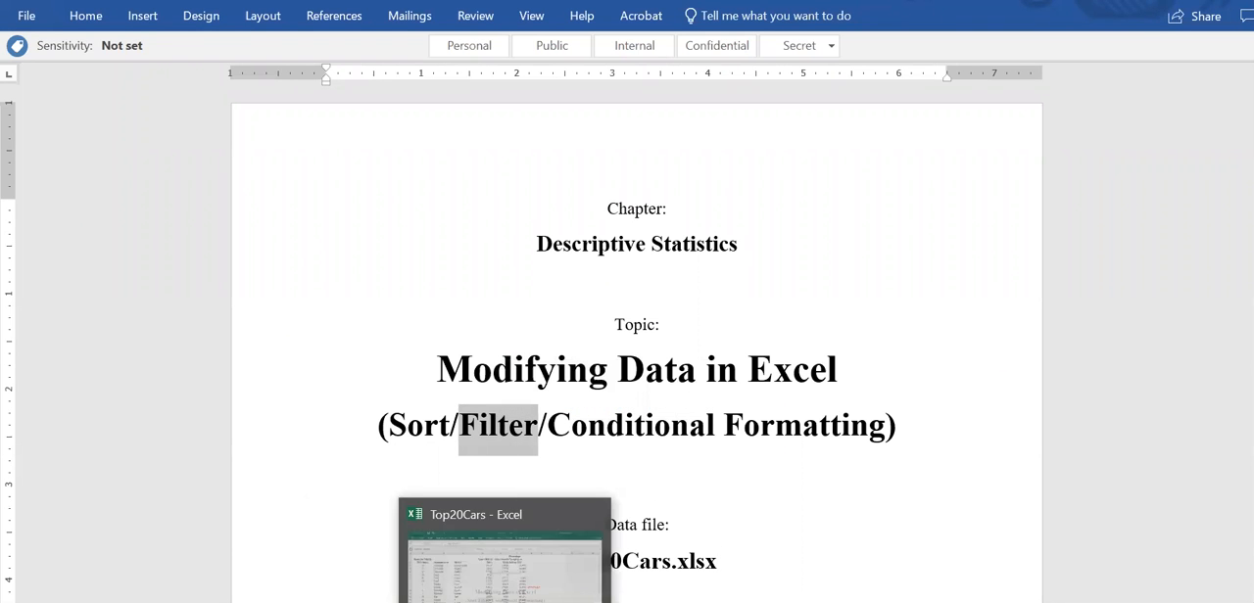
{"action": "left_click", "coordinate": [565, 601]}
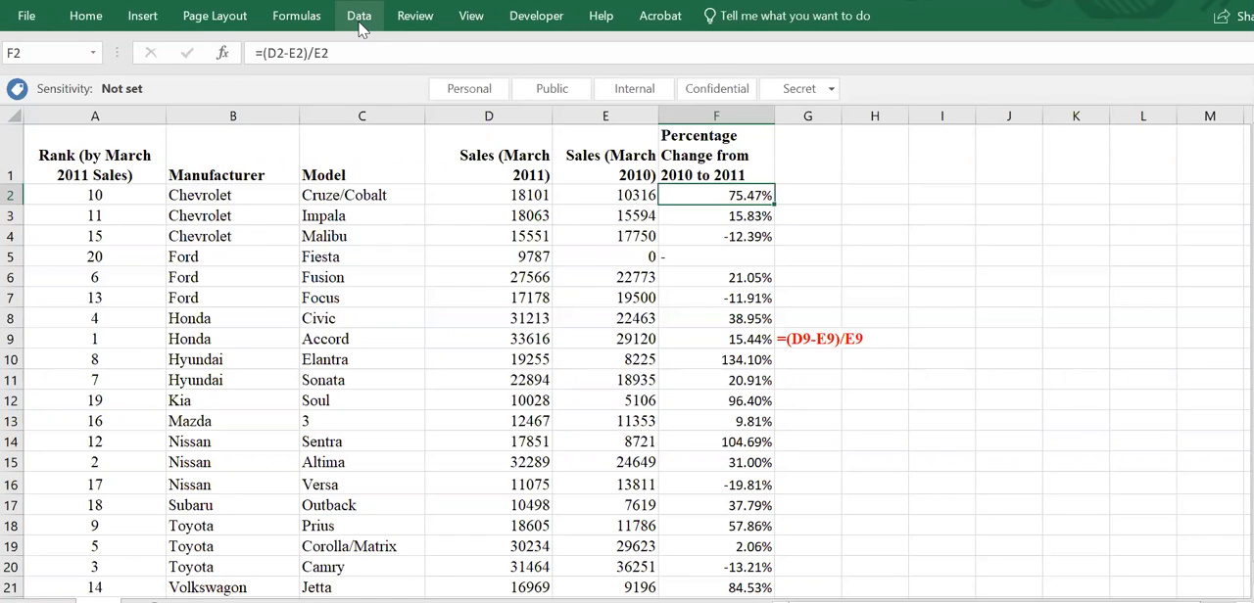
{"action": "left_click", "coordinate": [368, 229]}
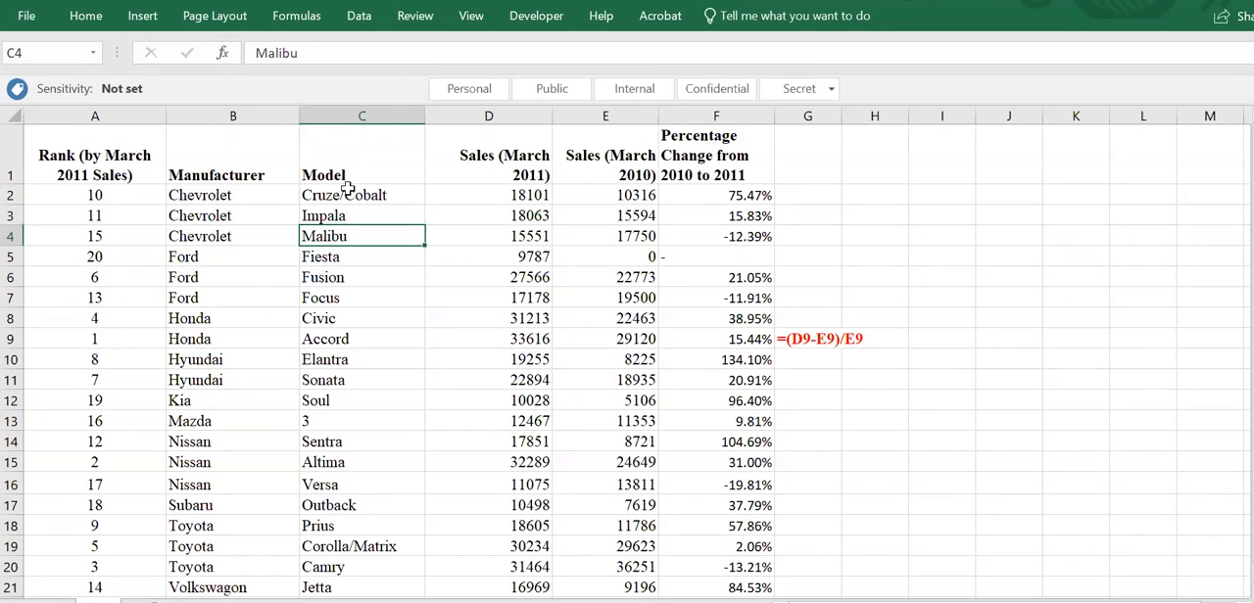
{"action": "left_click", "coordinate": [354, 20]}
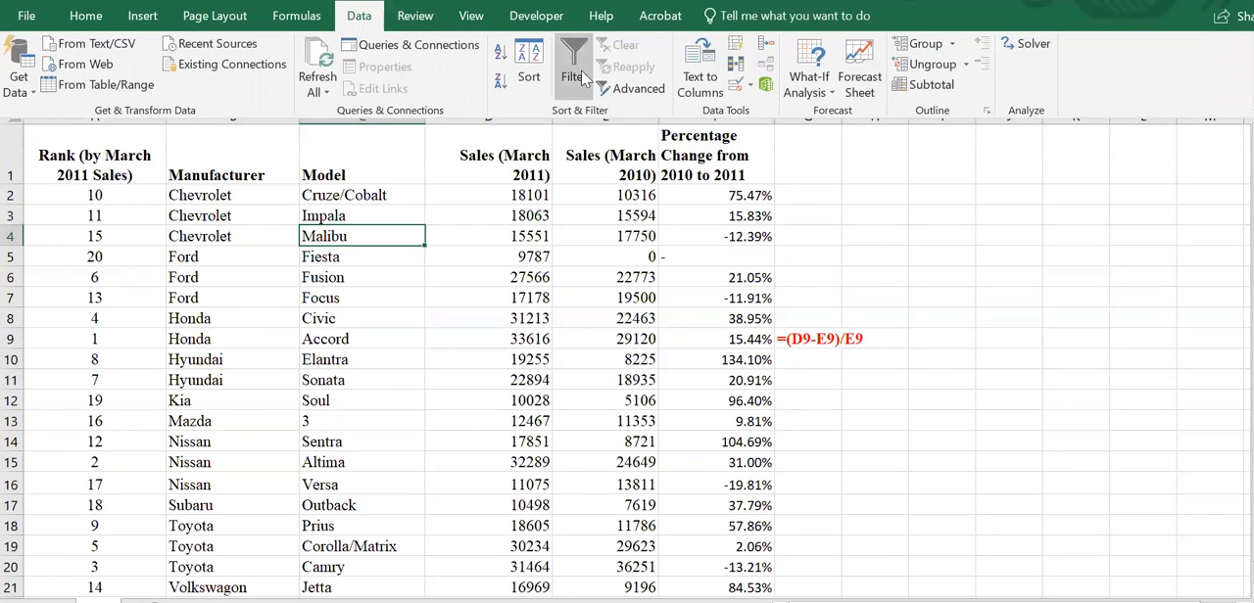
{"action": "left_click", "coordinate": [581, 70]}
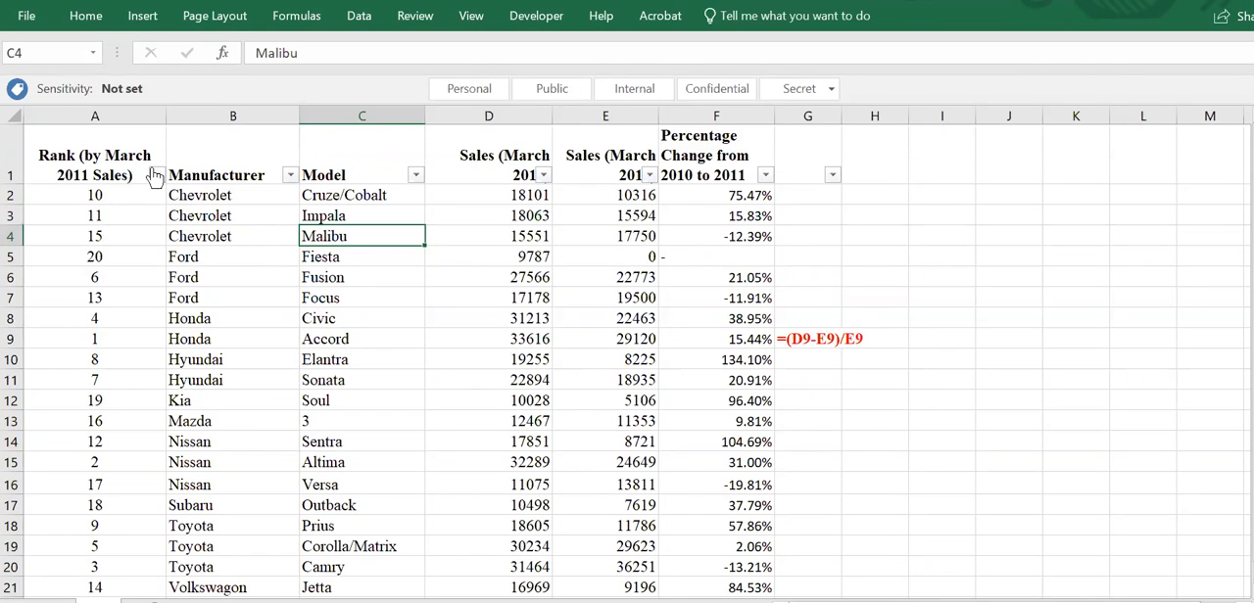
- Inspect the header row's filters and the sort and filter options of the Rank (by March 2011 Sales) column
{"action": "left_click", "coordinate": [14, 157]}
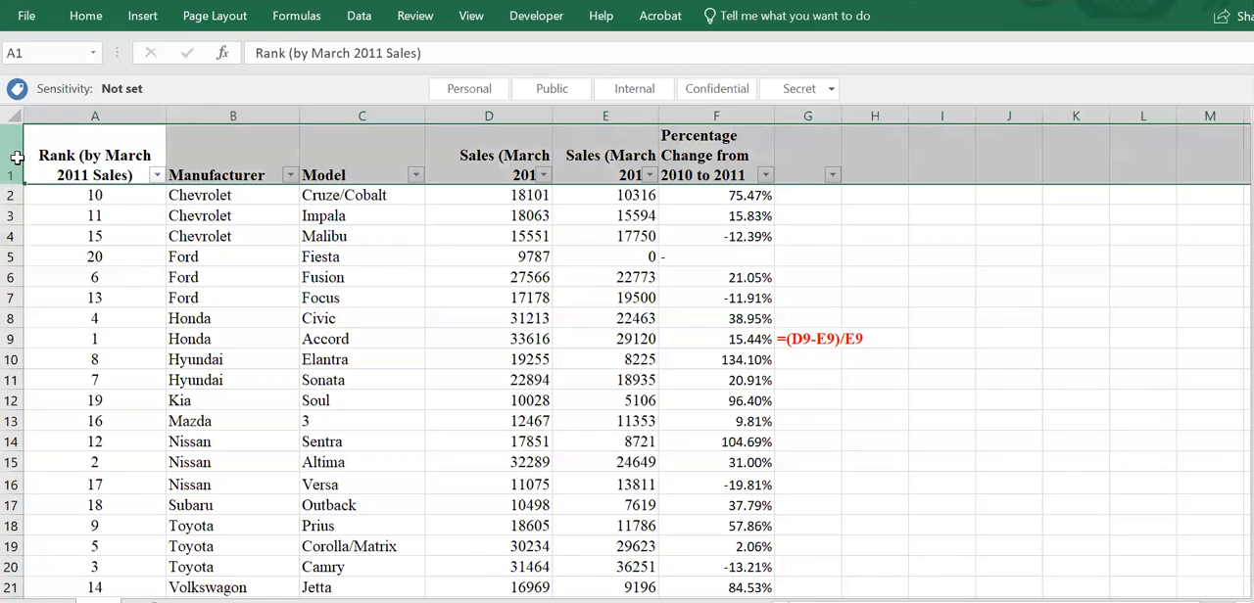
{"action": "left_click", "coordinate": [171, 239]}
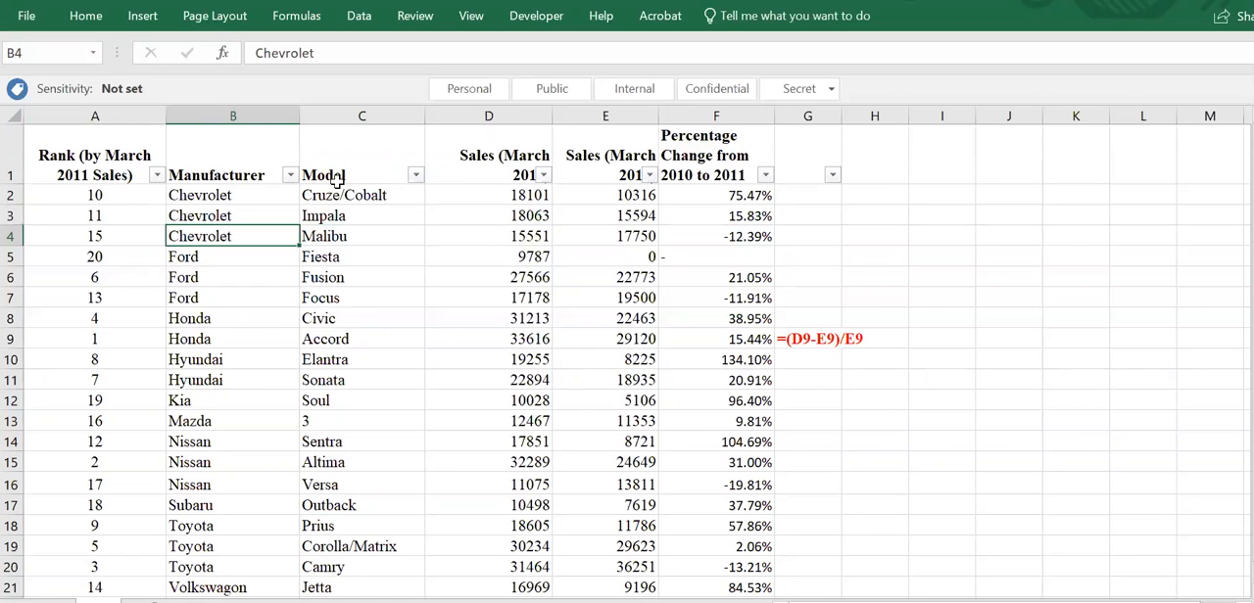
{"action": "left_click", "coordinate": [156, 174]}
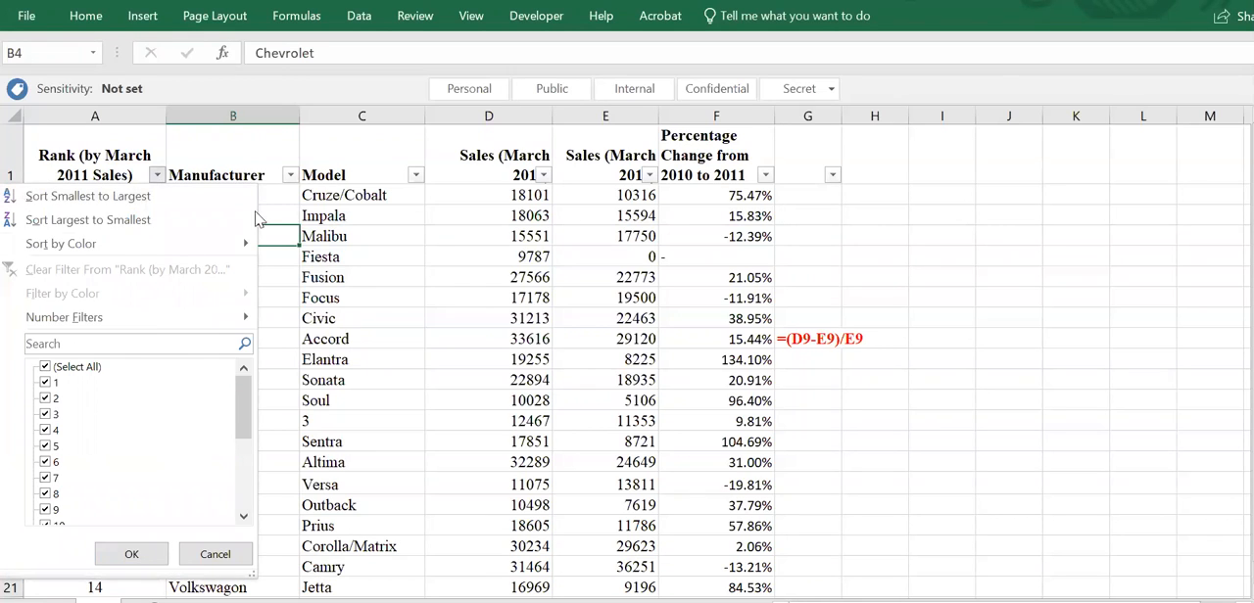
{"action": "left_click", "coordinate": [403, 223]}
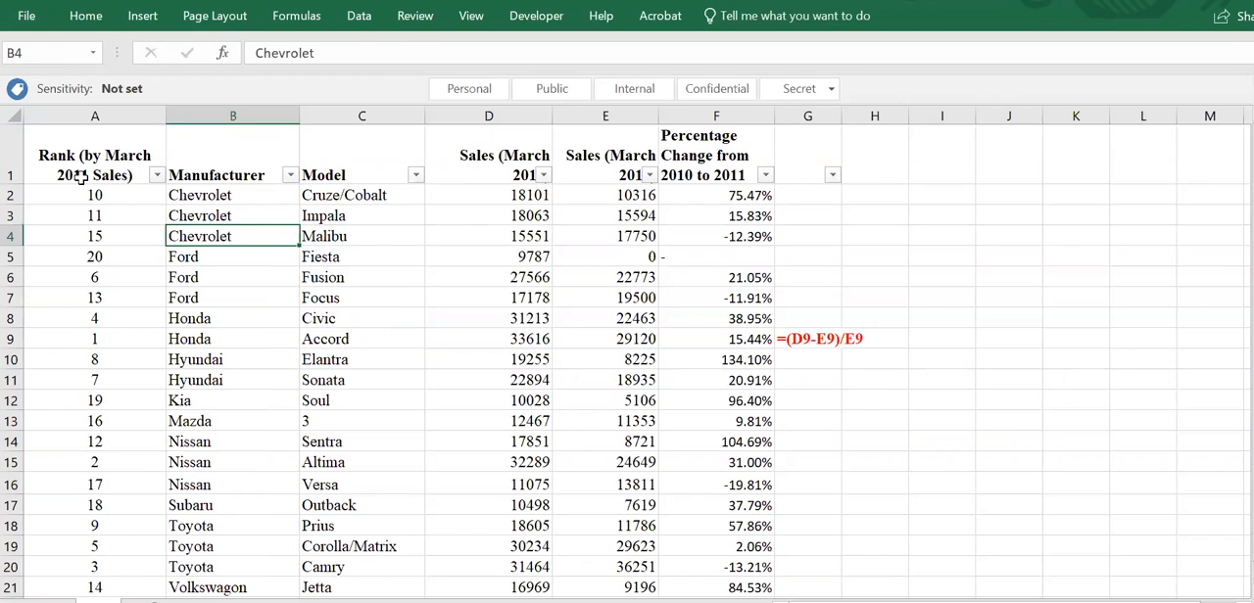
{"action": "left_click", "coordinate": [357, 21]}
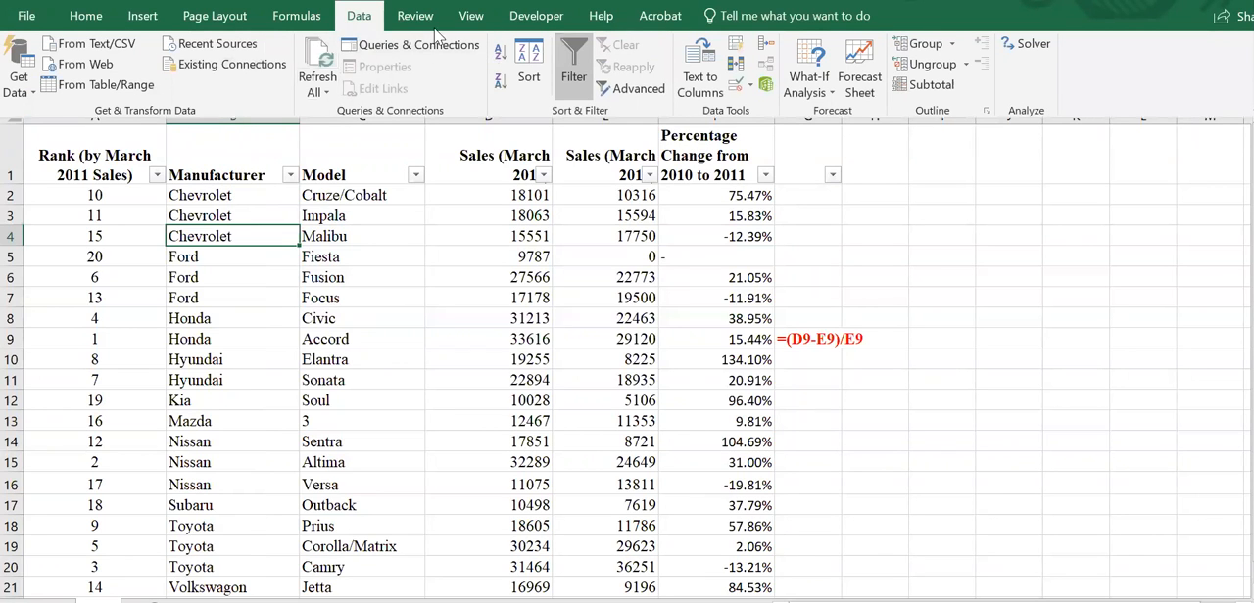
- Delete the blank level from the table's Sort settings, and reopen the settings to check the sort levels
{"action": "left_click", "coordinate": [537, 54]}
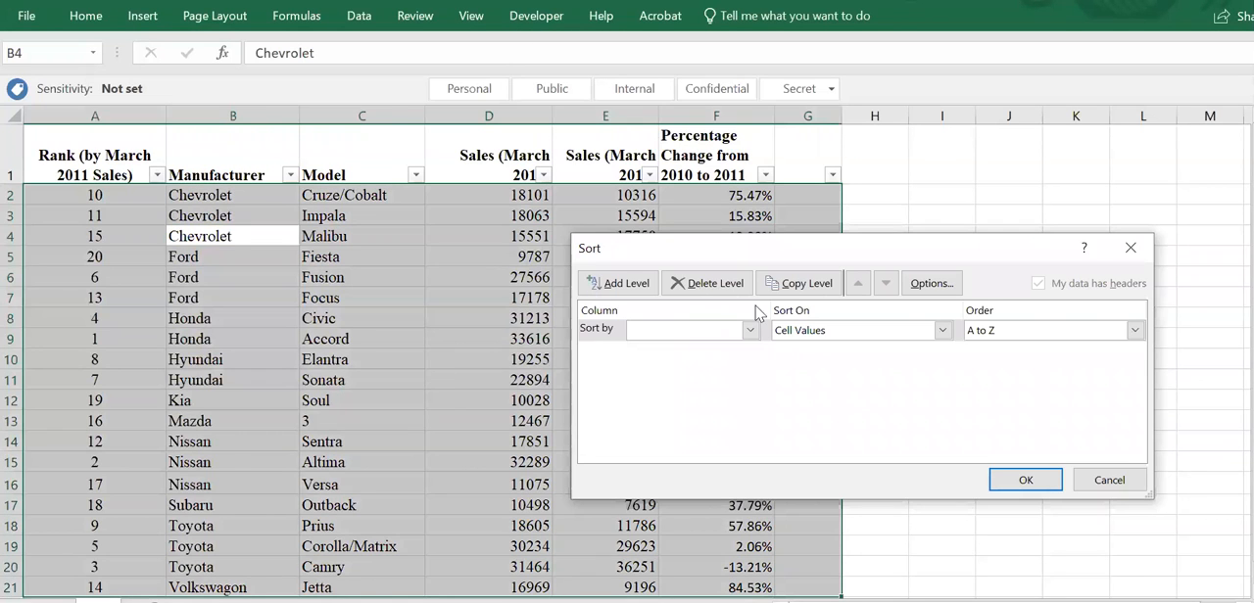
{"action": "left_click", "coordinate": [699, 289]}
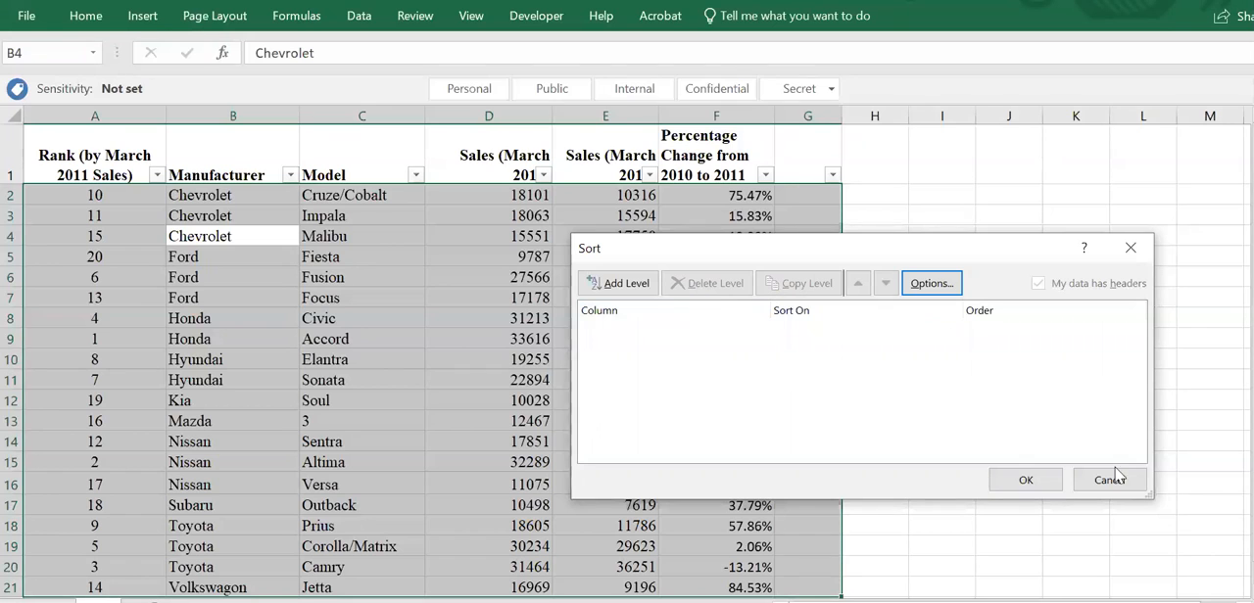
{"action": "left_click", "coordinate": [1023, 478]}
{"action": "left_click", "coordinate": [605, 292]}
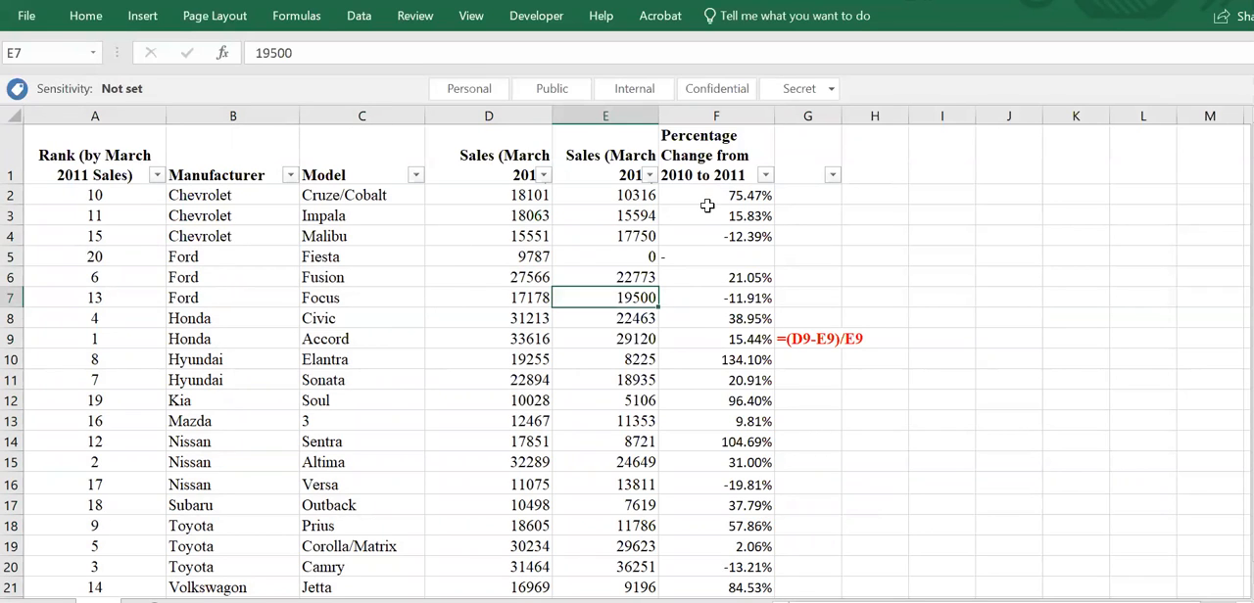
{"action": "left_click", "coordinate": [370, 21]}
{"action": "left_click", "coordinate": [528, 61]}
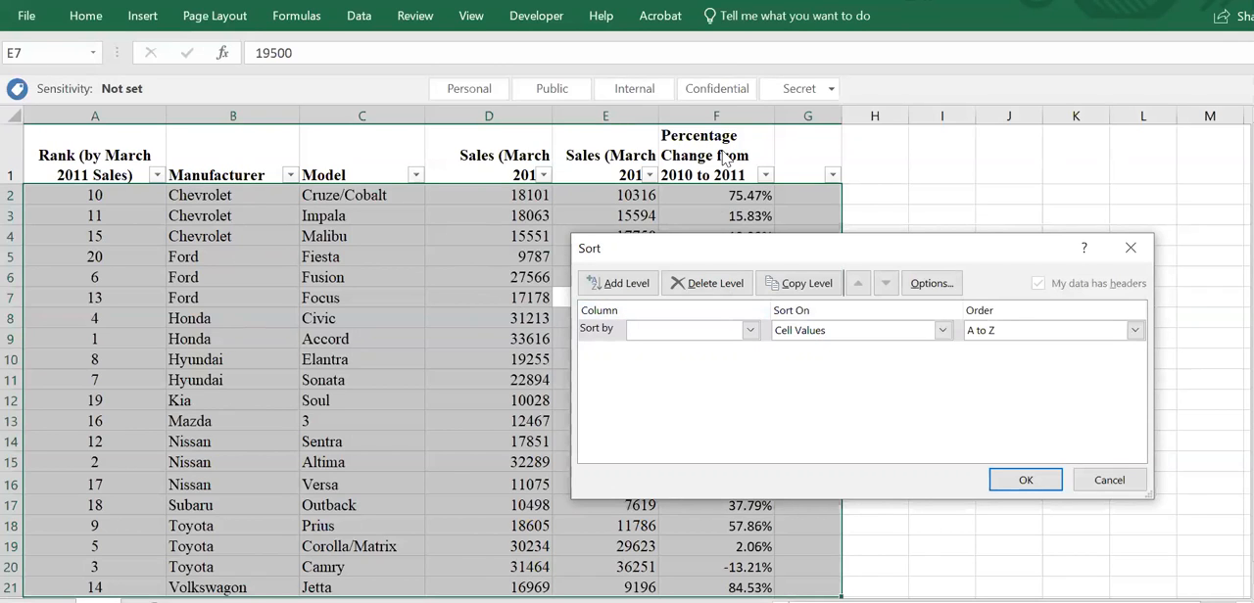
{"action": "left_click", "coordinate": [1100, 469]}
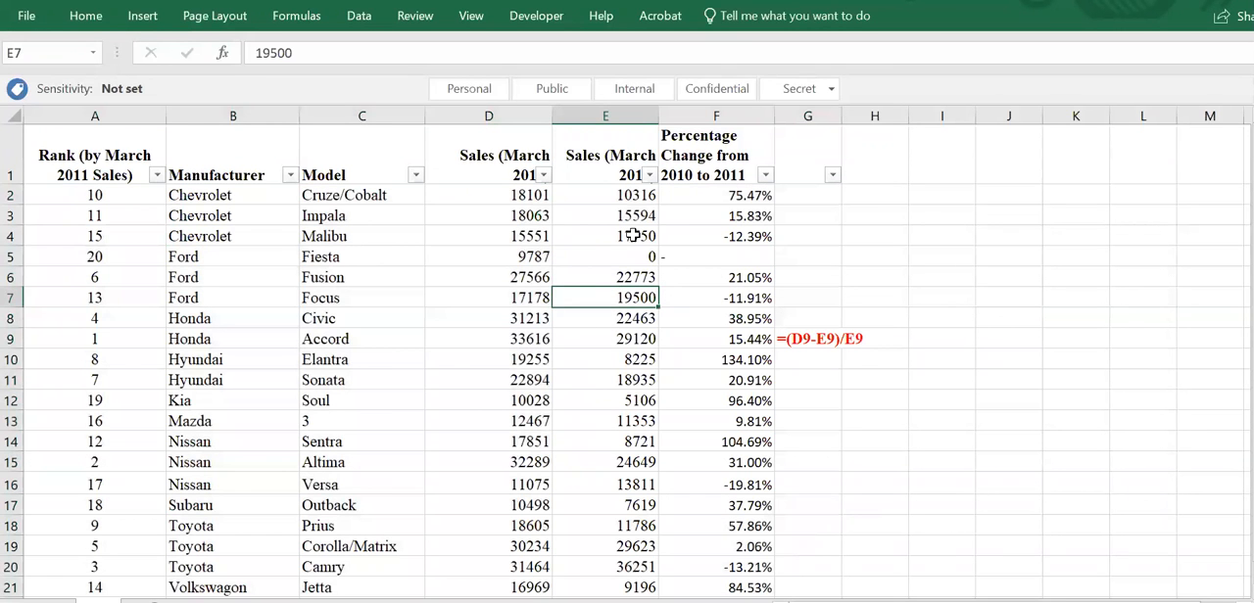
- Sort the table by Percentage Change from 2010 to 2011, largest to smallest, using the column's filter options
{"action": "left_click", "coordinate": [766, 177]}
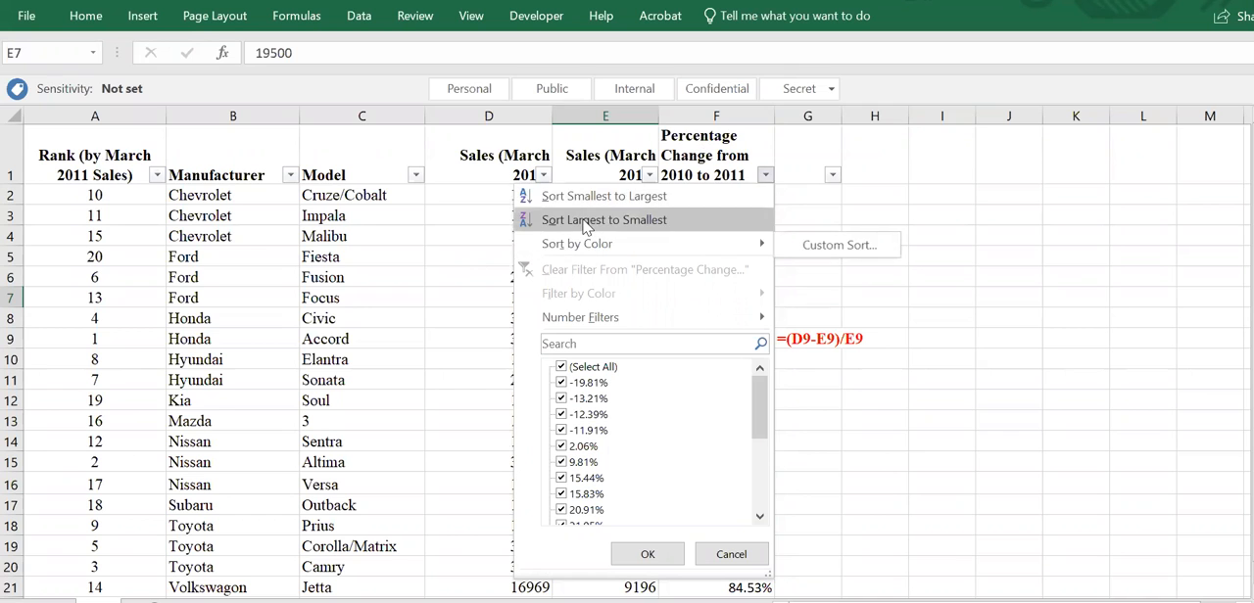
{"action": "key", "text": "Escape"}
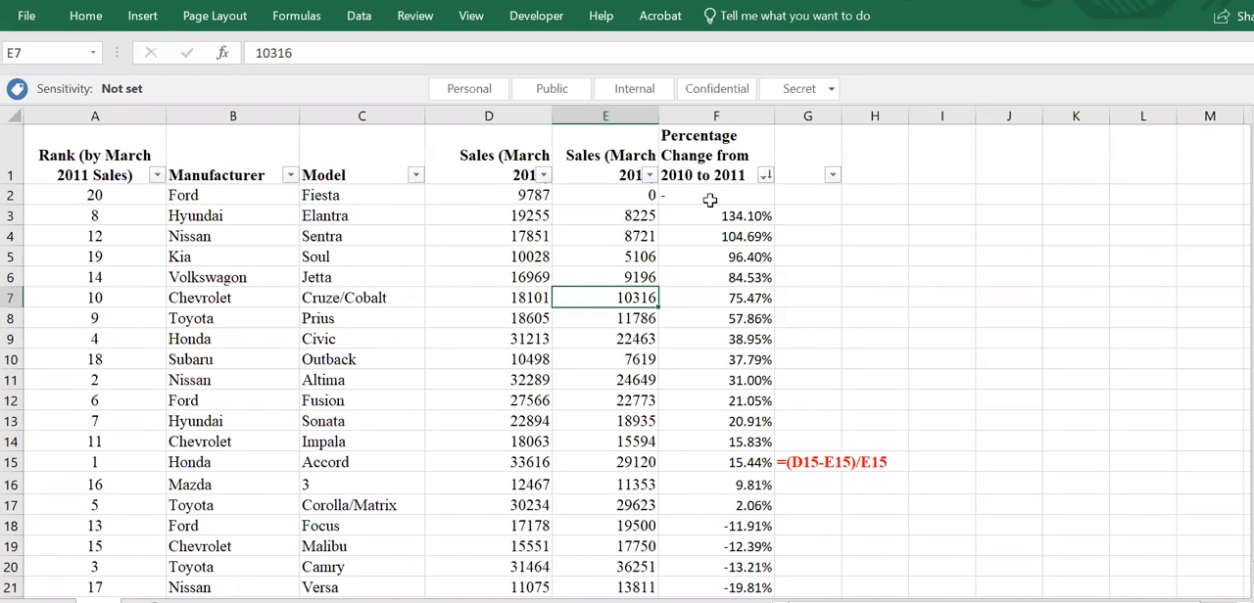
{"action": "left_click", "coordinate": [357, 17]}
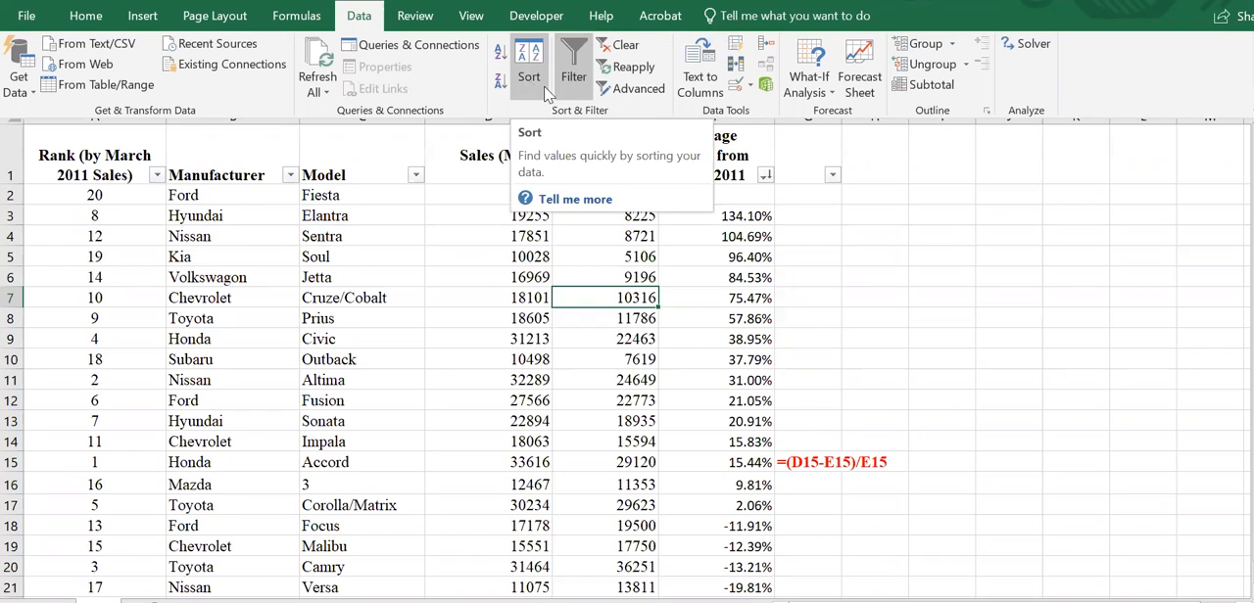
{"action": "left_click", "coordinate": [741, 241]}
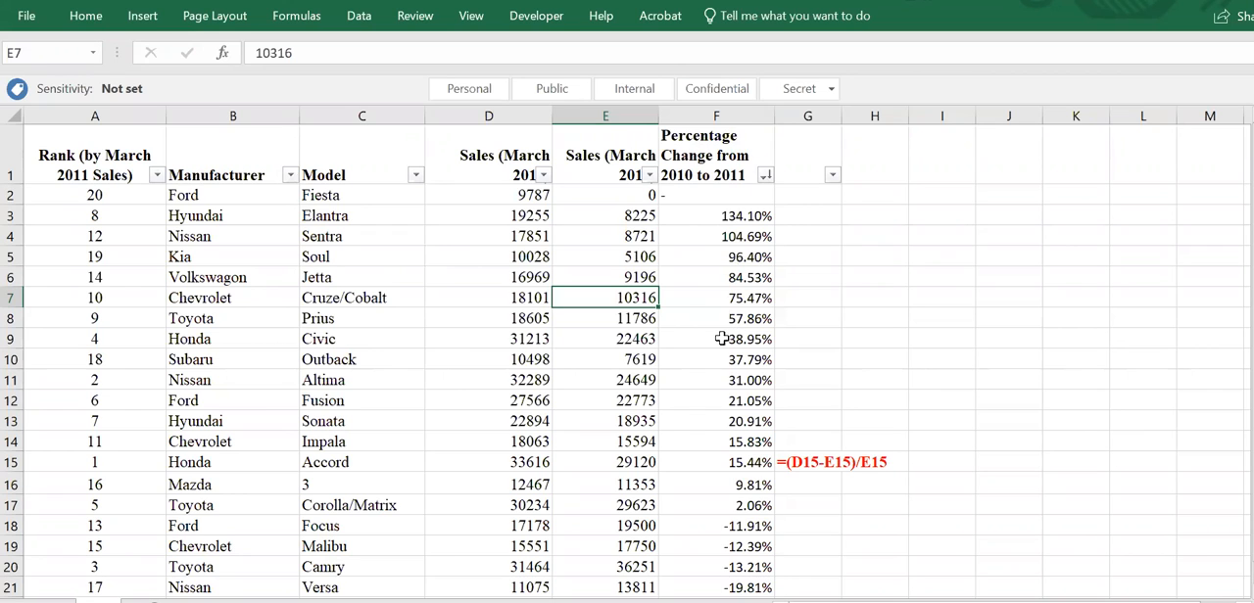
- Sort the table by Manufacturer from A to Z using the header filter, and re-sort it by Model from Z to A
{"action": "left_click", "coordinate": [289, 175]}
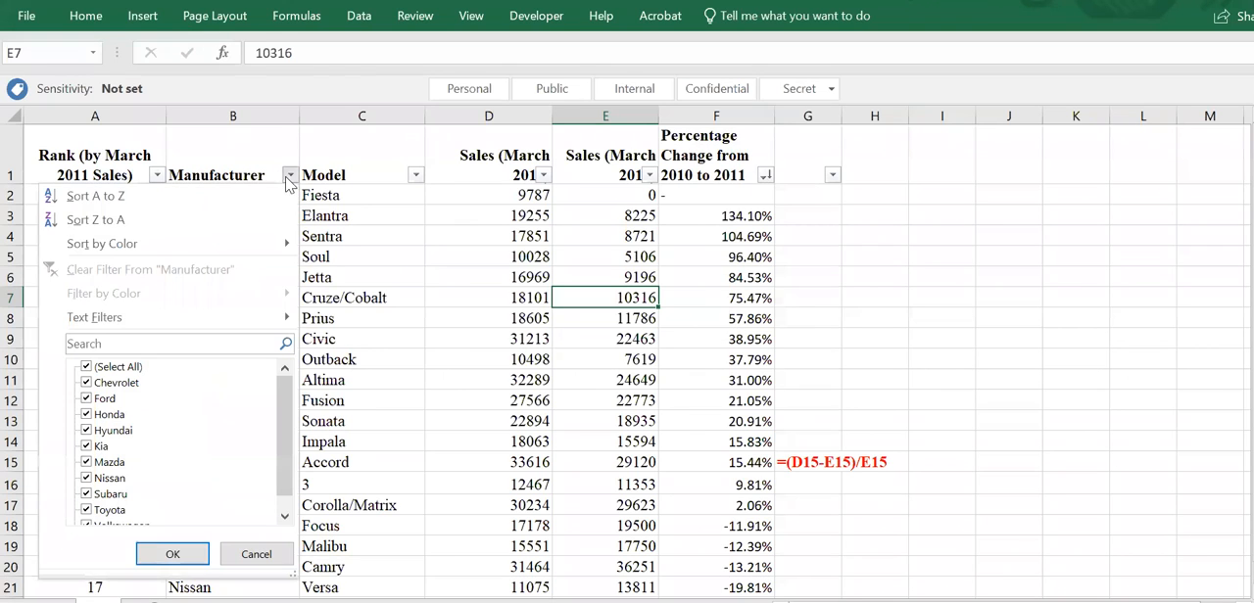
{"action": "left_click", "coordinate": [171, 204]}
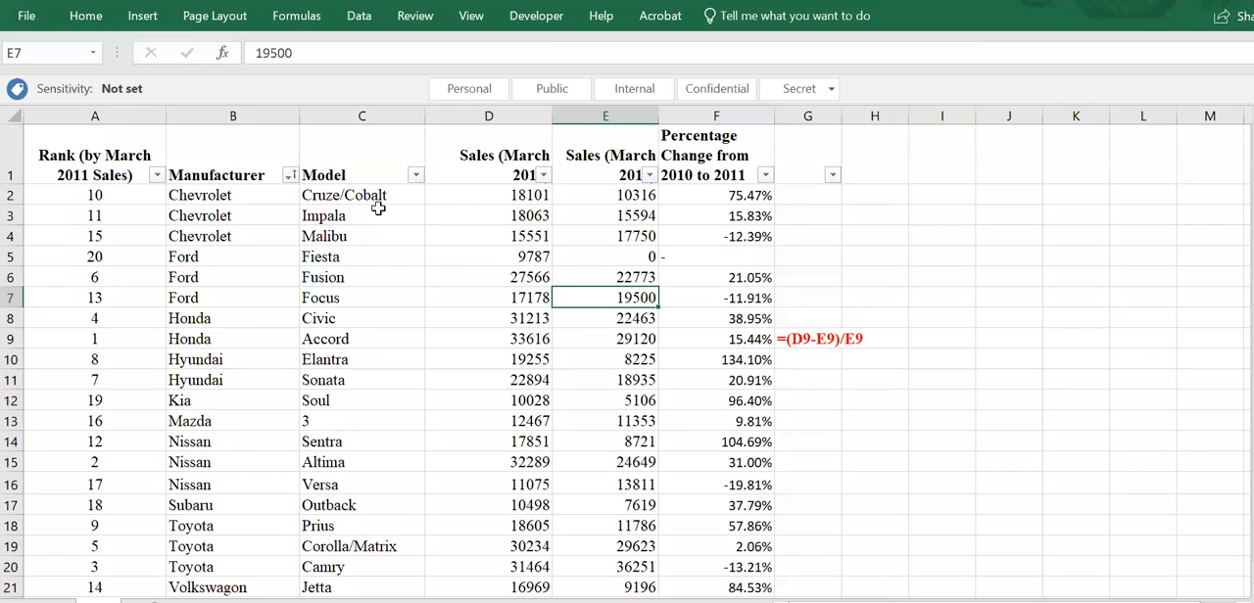
{"action": "left_click", "coordinate": [415, 174]}
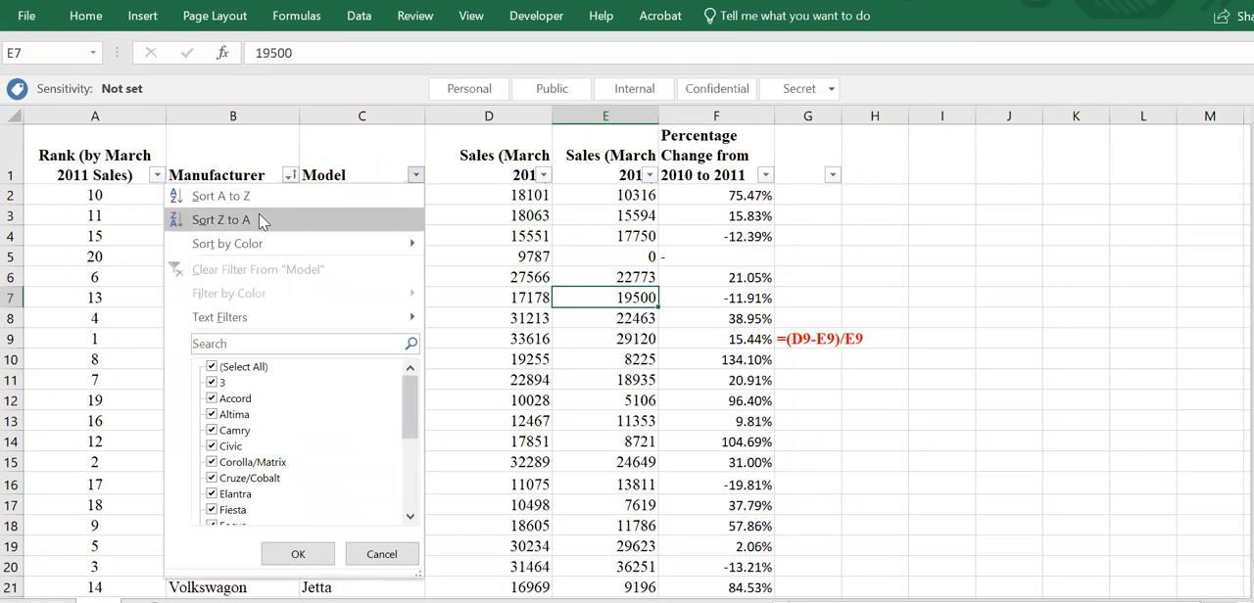
{"action": "left_click", "coordinate": [416, 174]}
{"action": "left_click", "coordinate": [413, 177]}
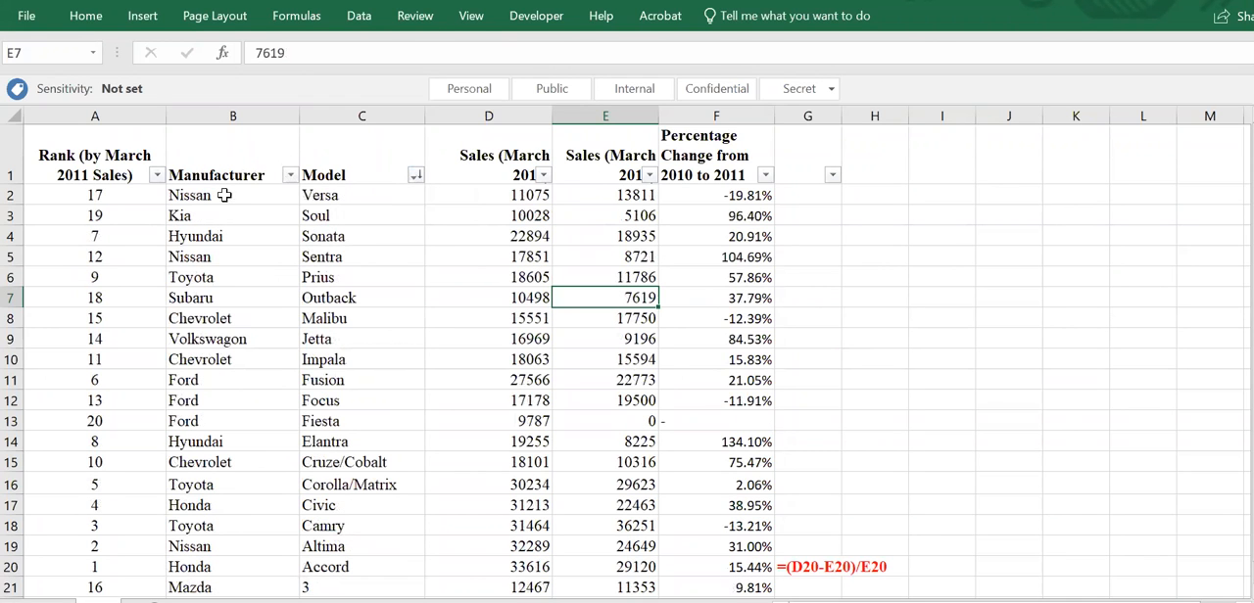
{"action": "left_click", "coordinate": [416, 178]}
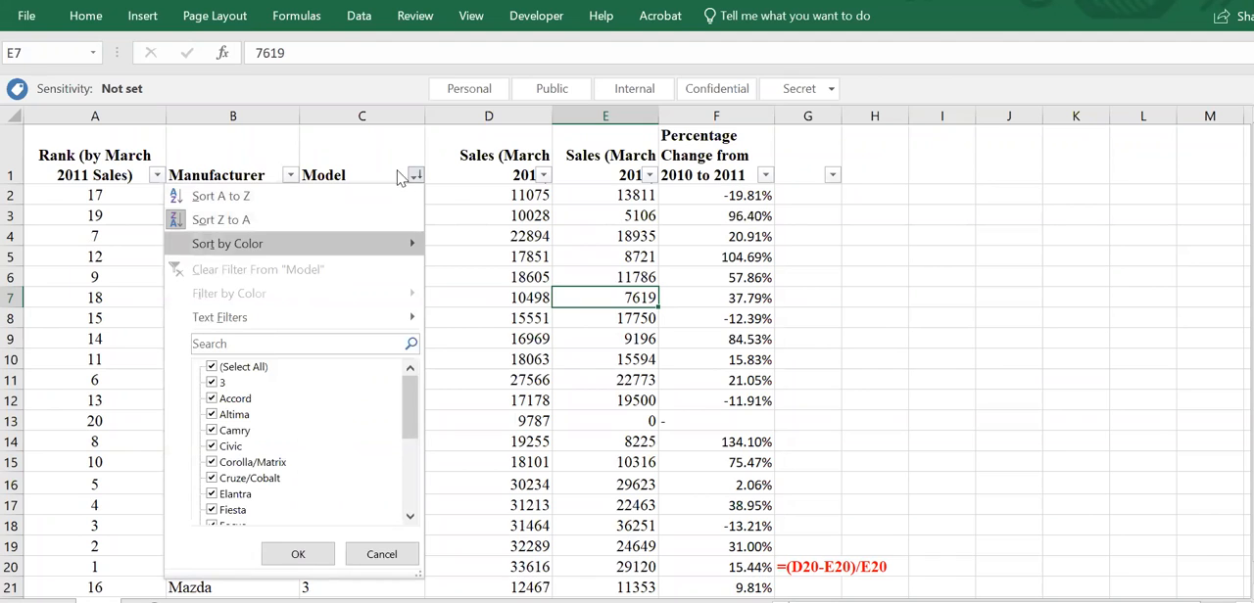
{"action": "left_click", "coordinate": [290, 175]}
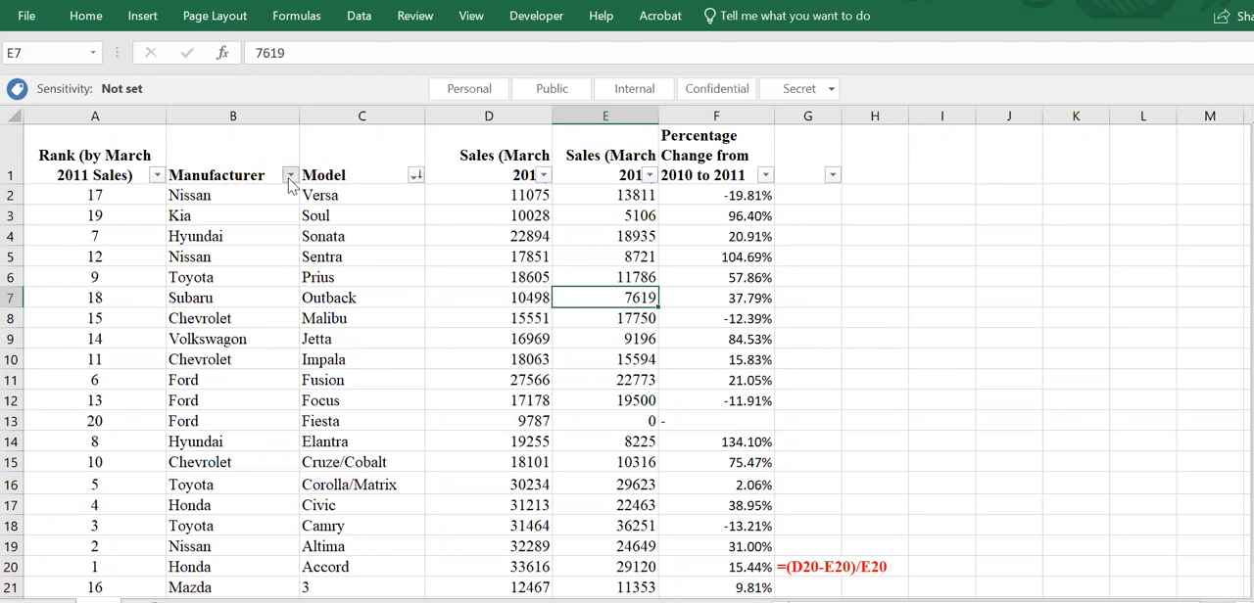
- Filter the Manufacturer column to show only Kia and Nissan rows
{"action": "left_click", "coordinate": [290, 174]}
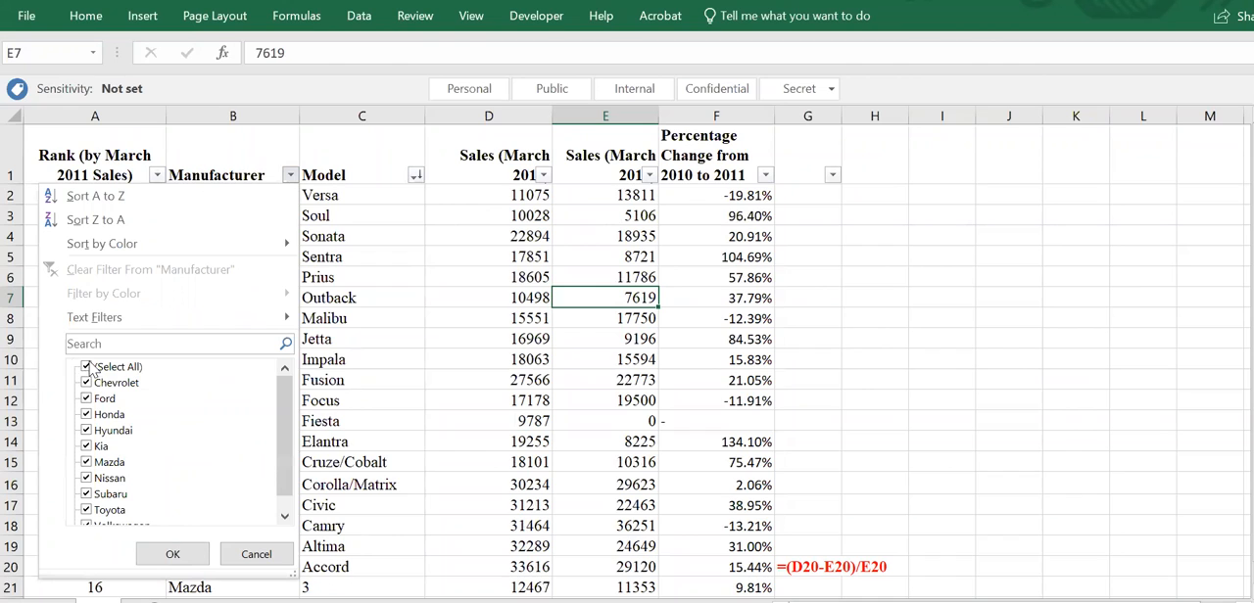
{"action": "left_click", "coordinate": [86, 478]}
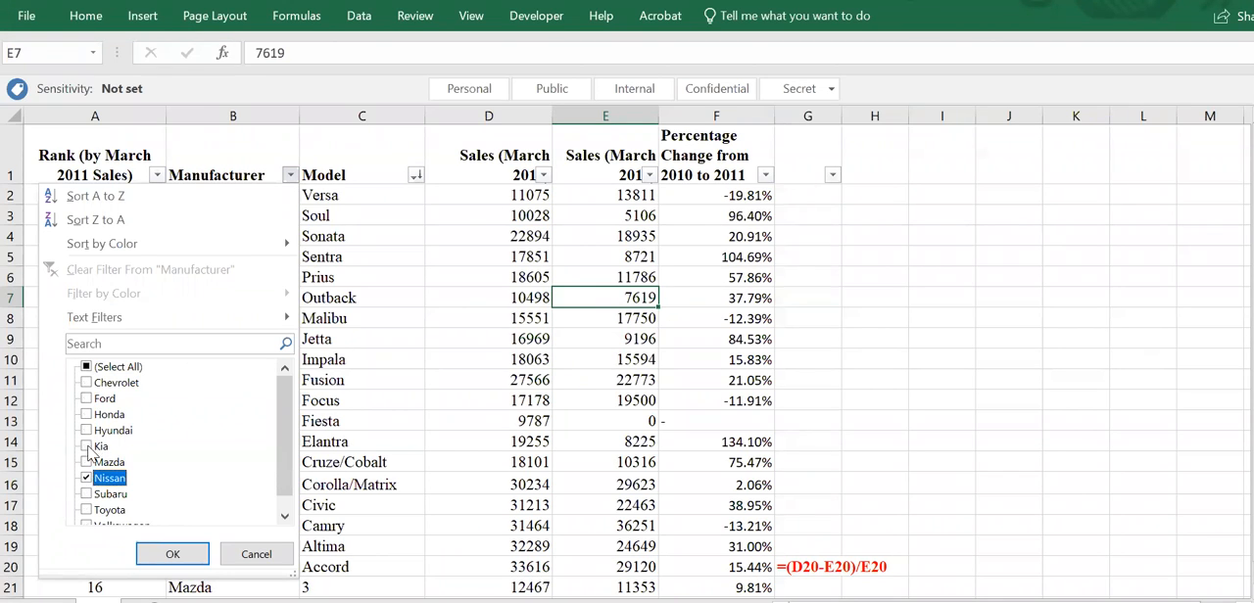
{"action": "left_click", "coordinate": [86, 446]}
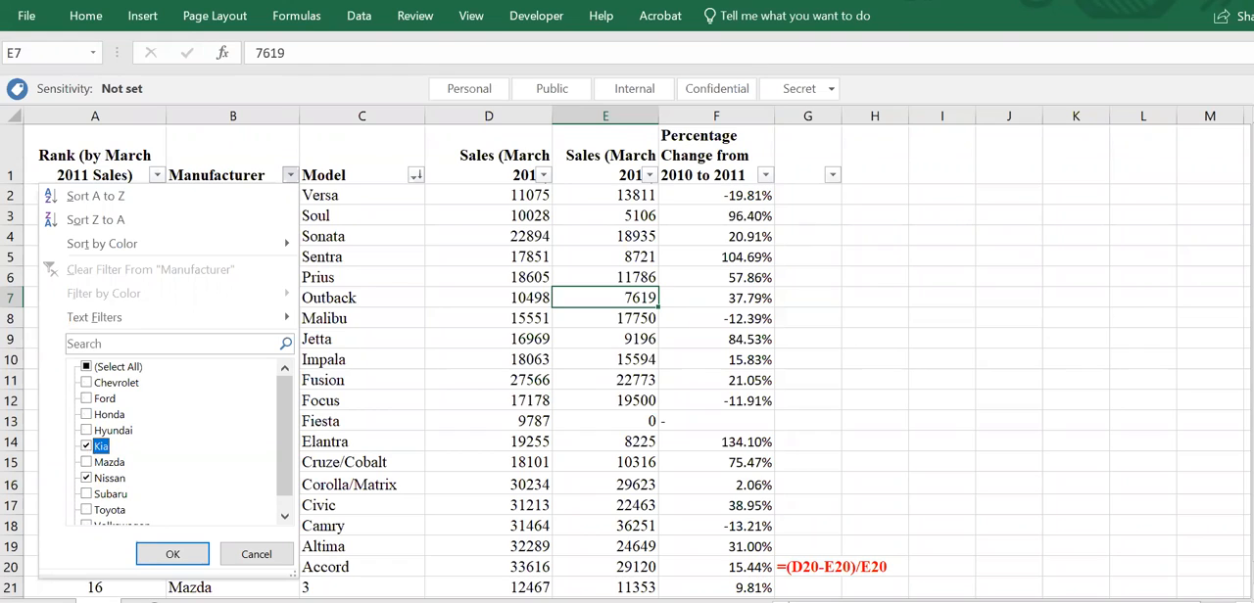
{"action": "left_click", "coordinate": [168, 555]}
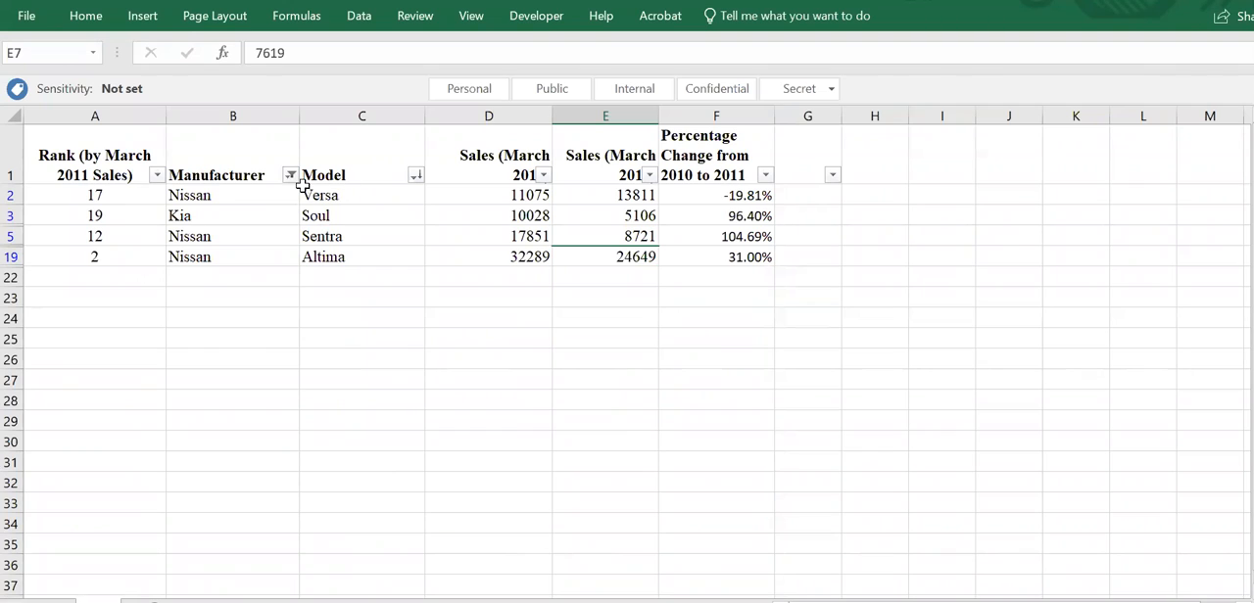
- Reselect all manufacturers in the Manufacturer filter to show every row again
{"action": "mouse_move", "coordinate": [297, 183]}
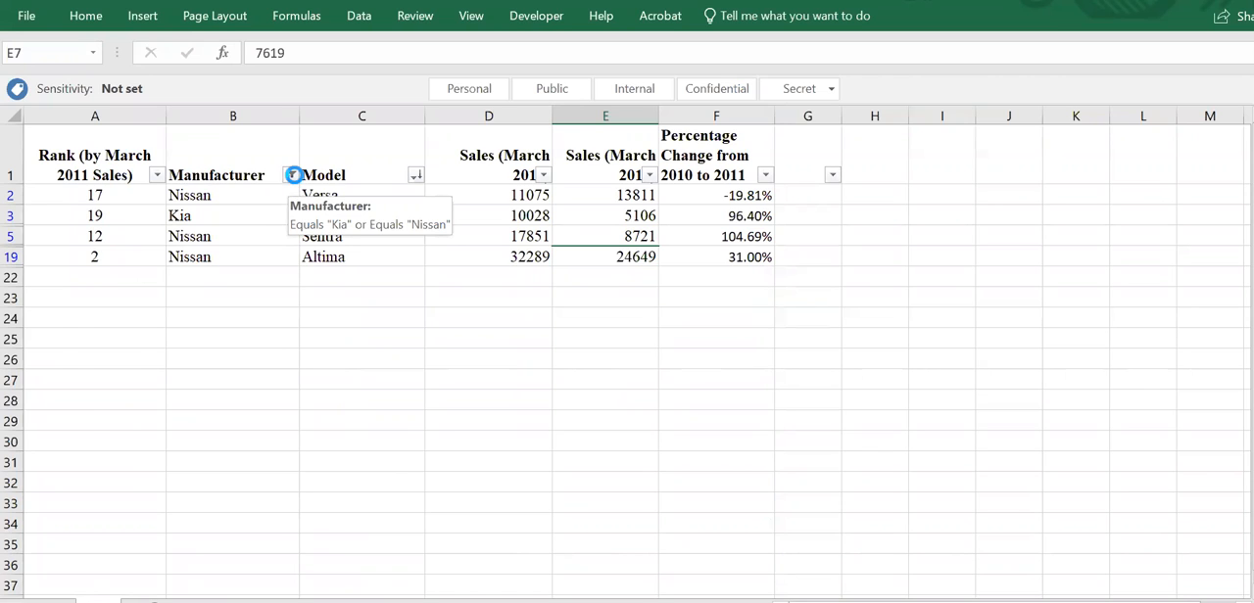
{"action": "left_click", "coordinate": [291, 175]}
{"action": "left_click", "coordinate": [87, 447]}
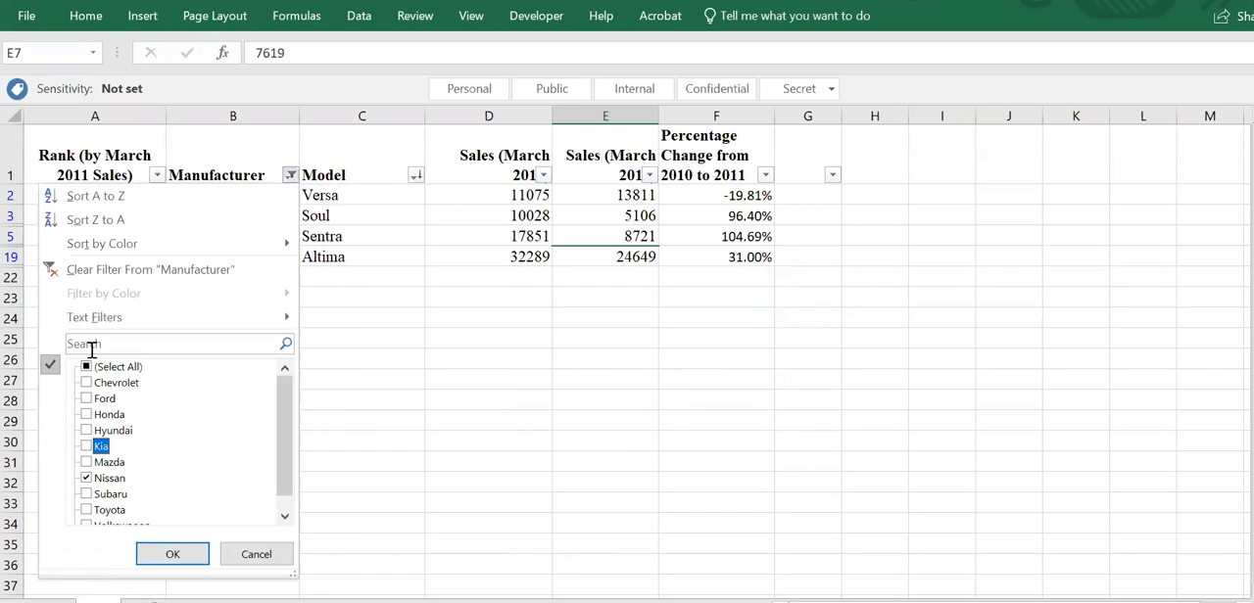
{"action": "left_click", "coordinate": [87, 367]}
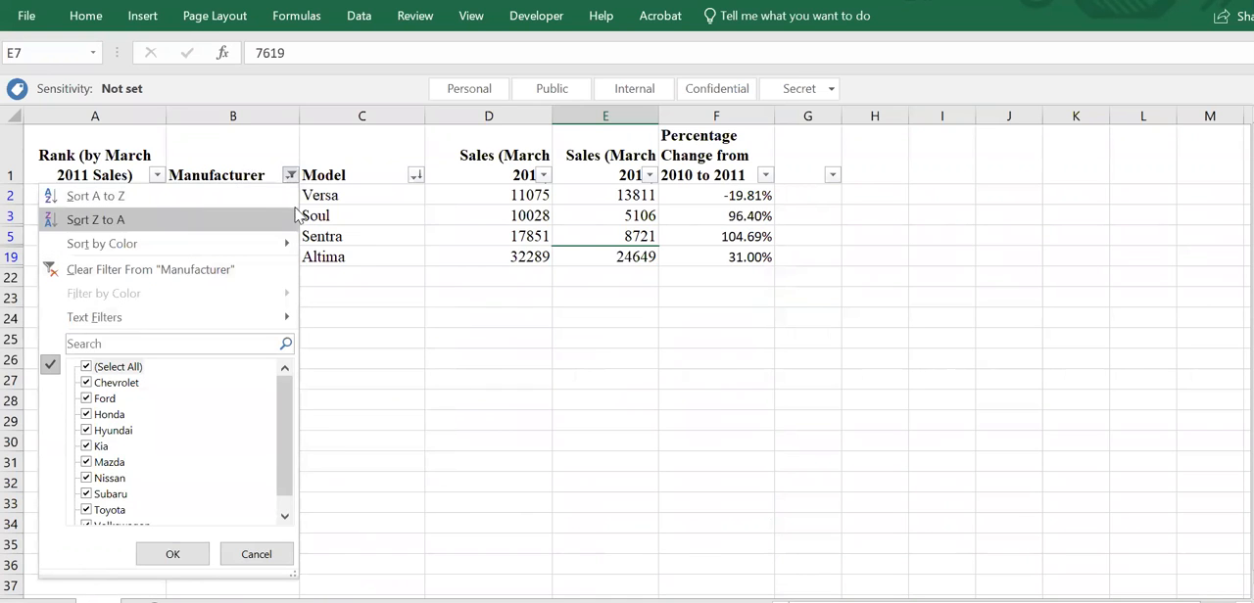
{"action": "left_click", "coordinate": [171, 554]}
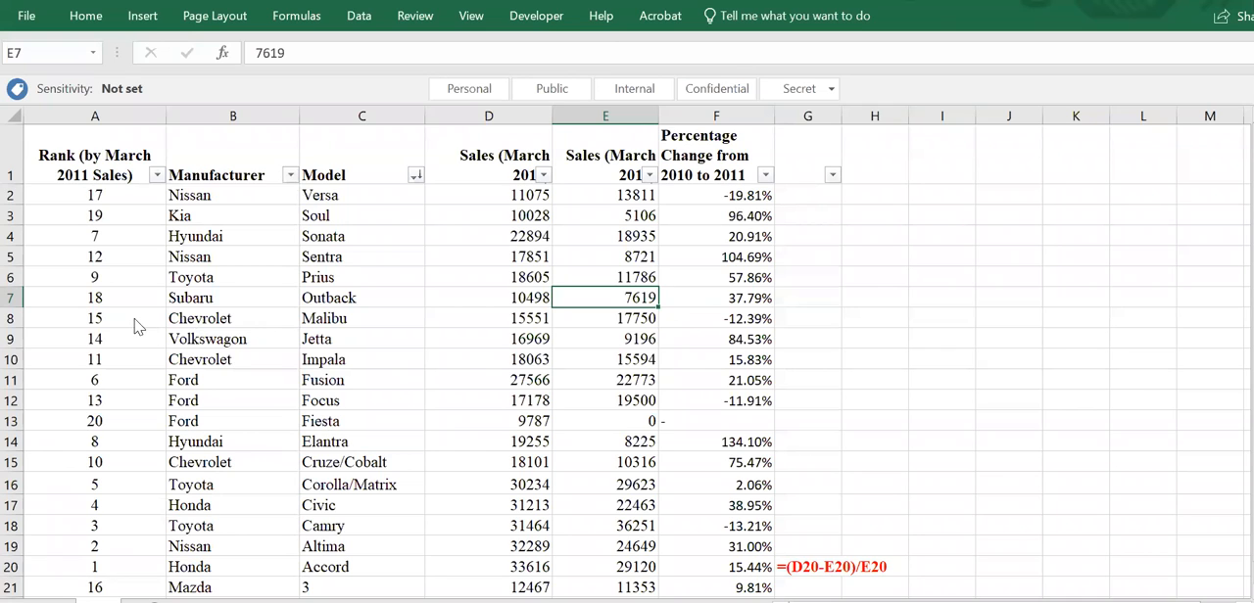
- Apply a text filter to the Manufacturer column for names that begin with T
{"action": "left_click", "coordinate": [290, 175]}
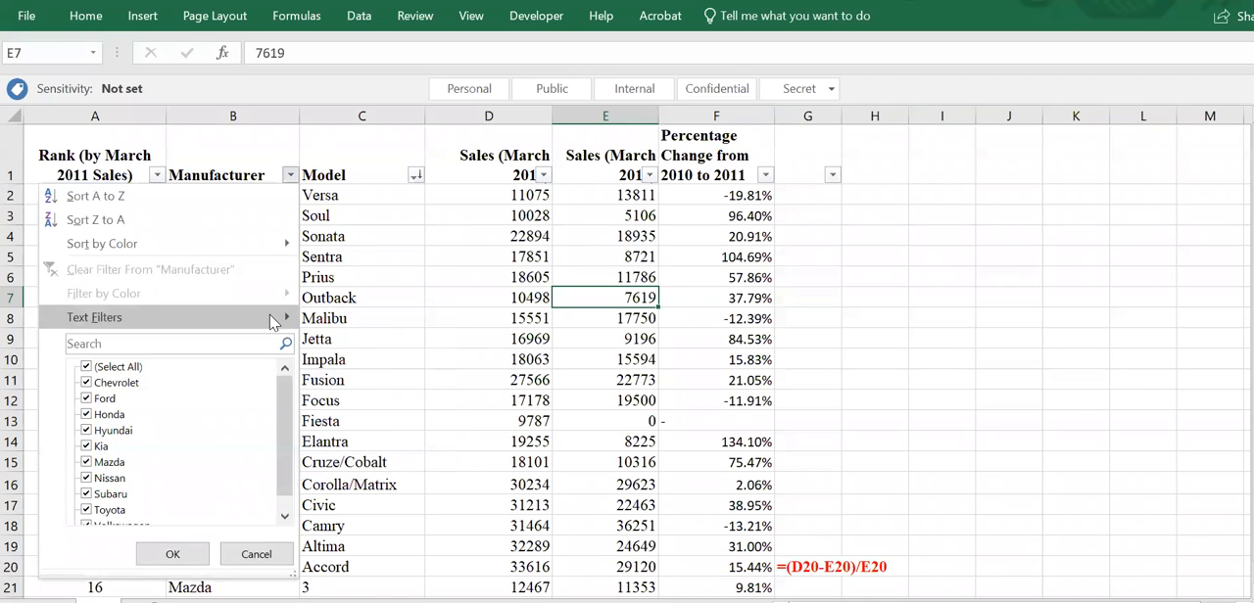
{"action": "mouse_move", "coordinate": [272, 319]}
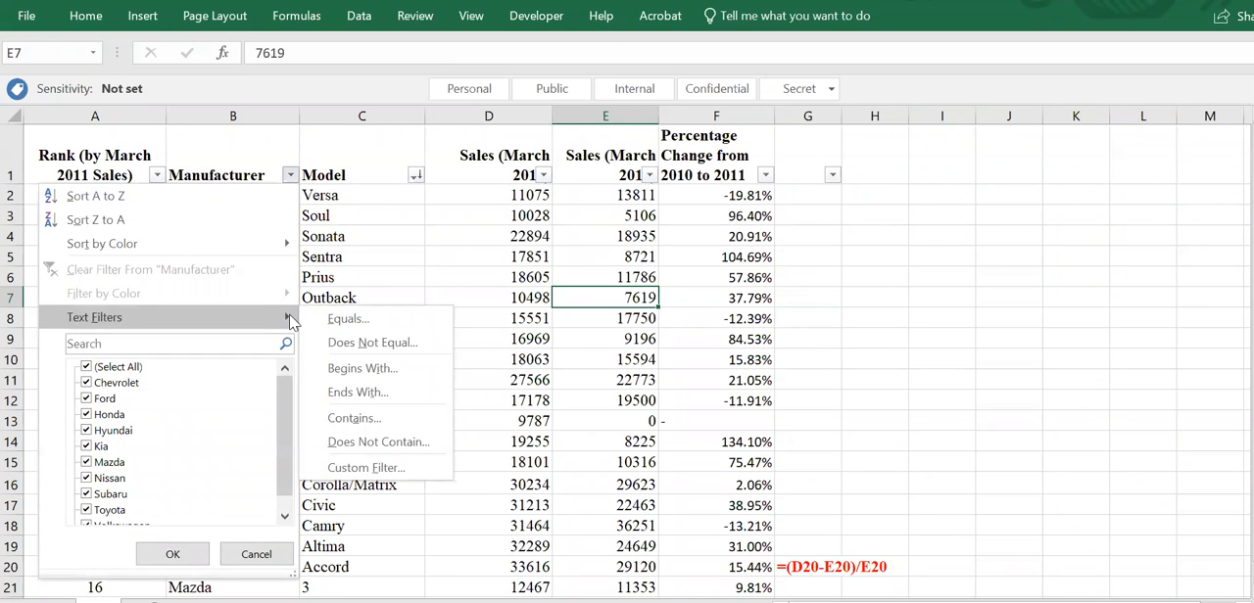
{"action": "left_click", "coordinate": [362, 369]}
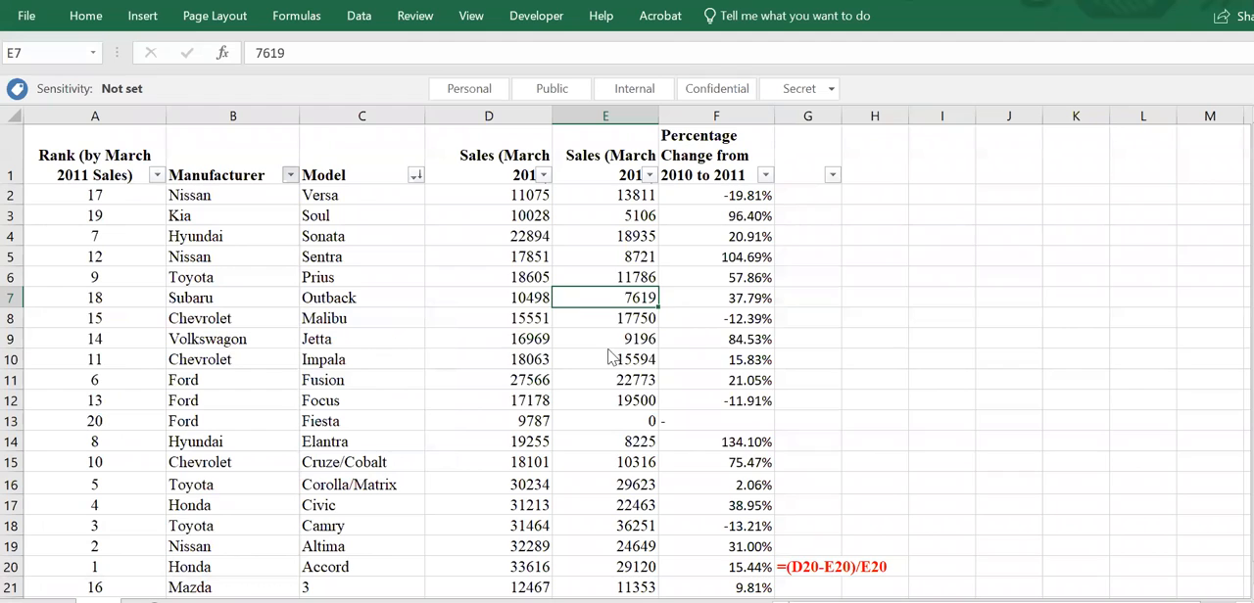
{"action": "type", "text": "a"}
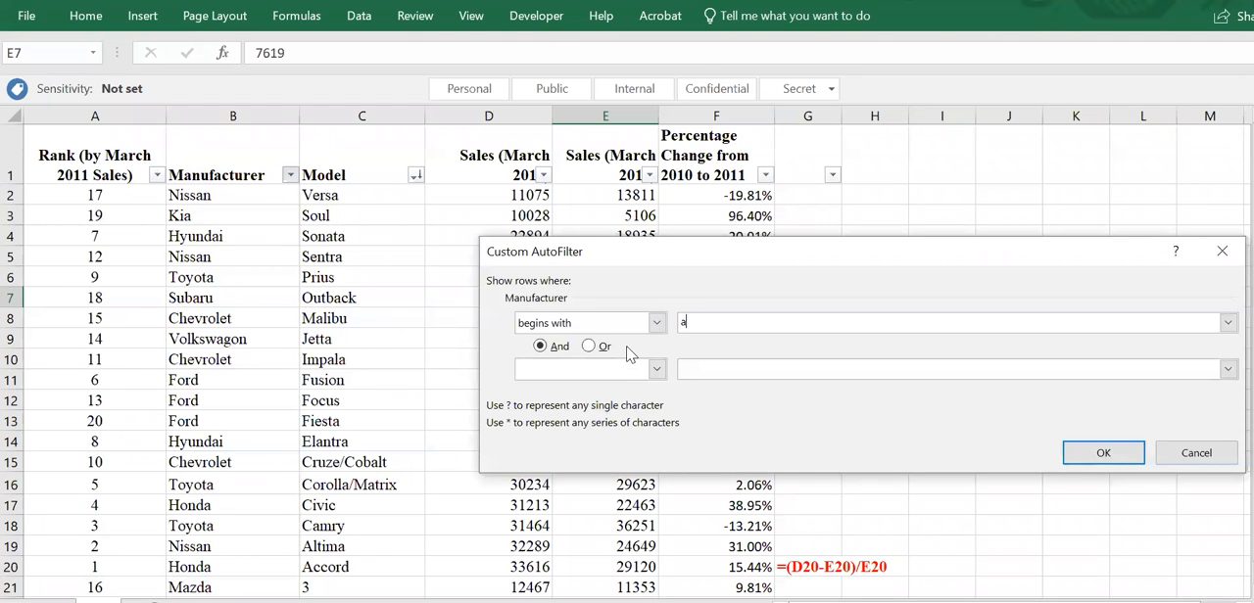
{"action": "key", "text": "BackSpace"}
{"action": "type", "text": "T"}
{"action": "key", "text": "Return"}
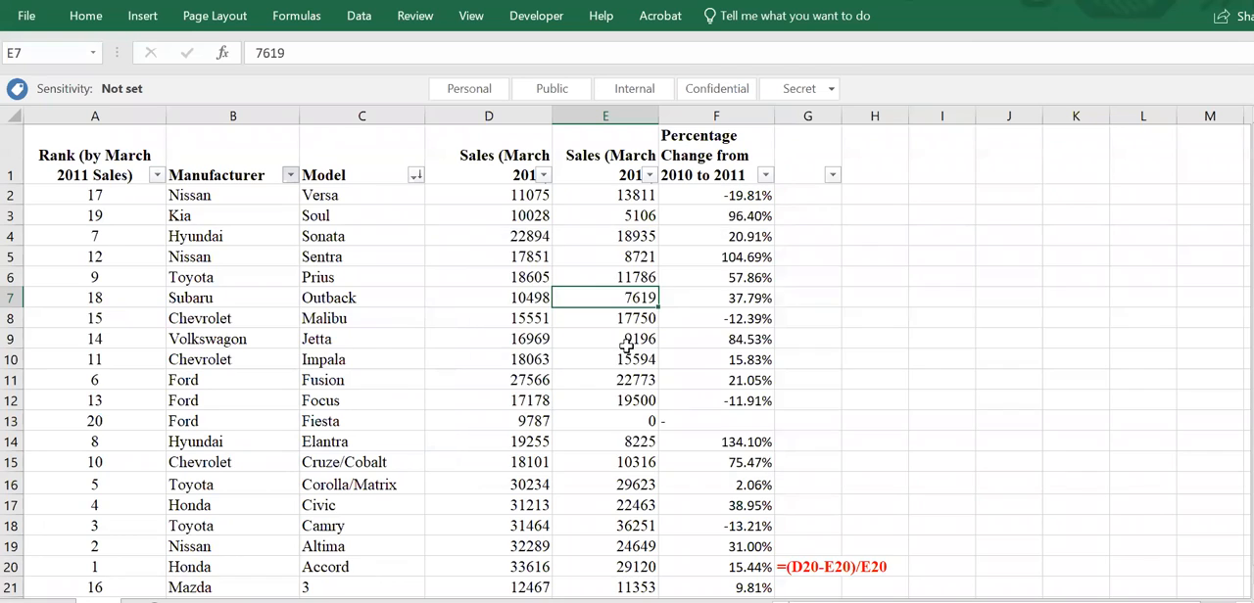
- Remove the begins-with-T filter by selecting all manufacturers again
{"action": "left_click", "coordinate": [290, 178]}
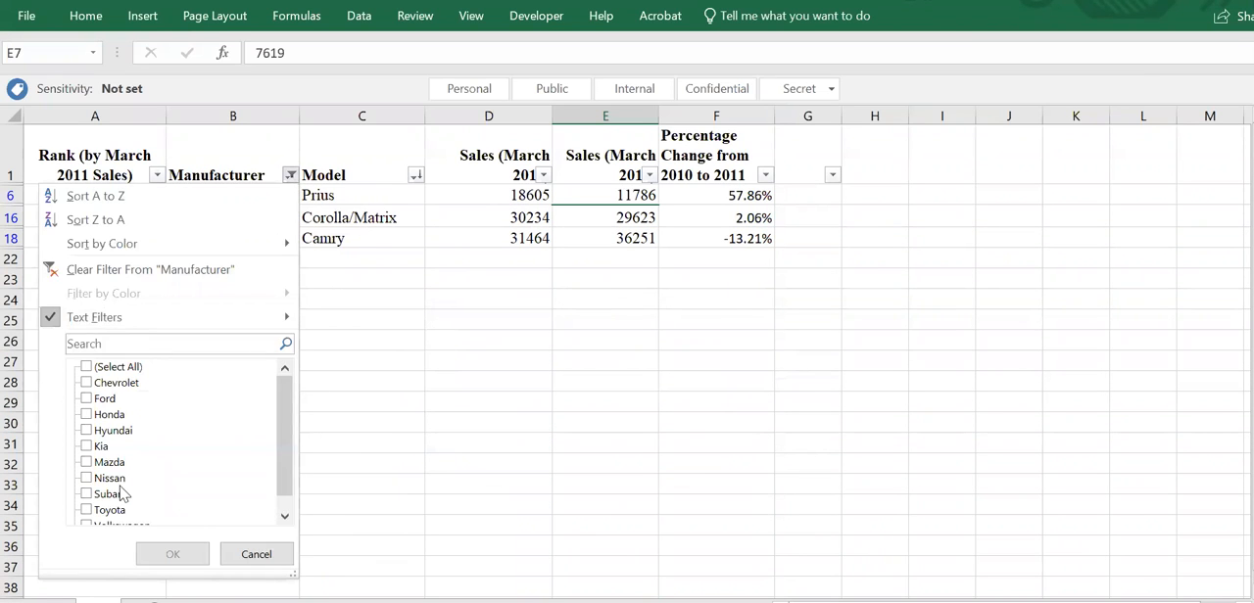
{"action": "left_click", "coordinate": [86, 368]}
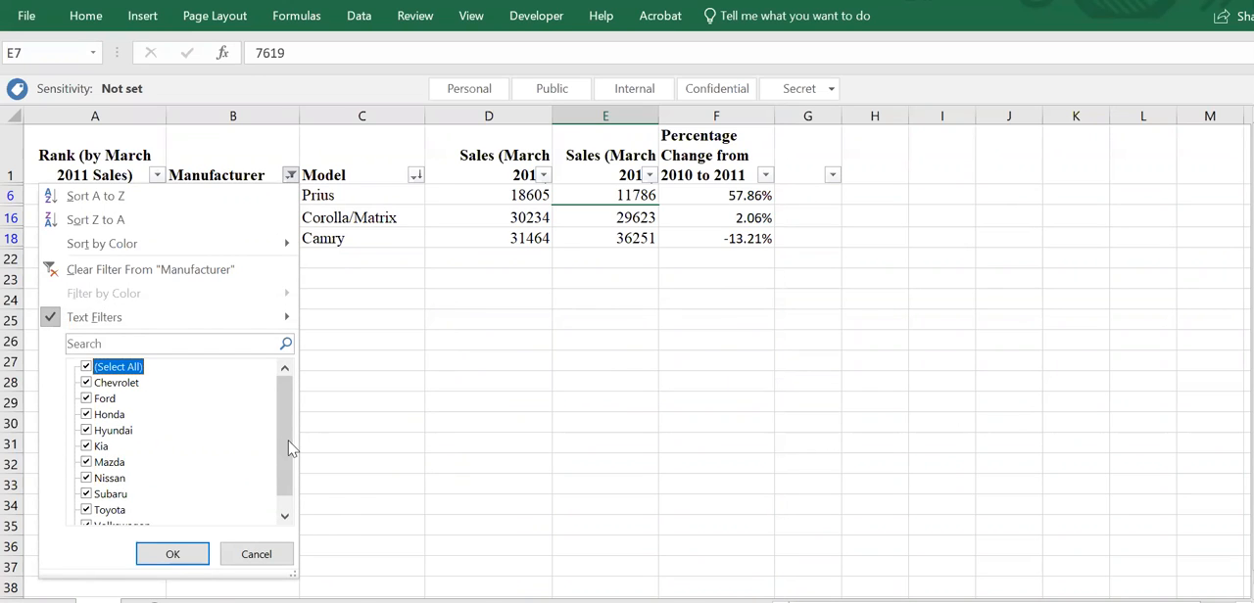
{"action": "left_click", "coordinate": [173, 555]}
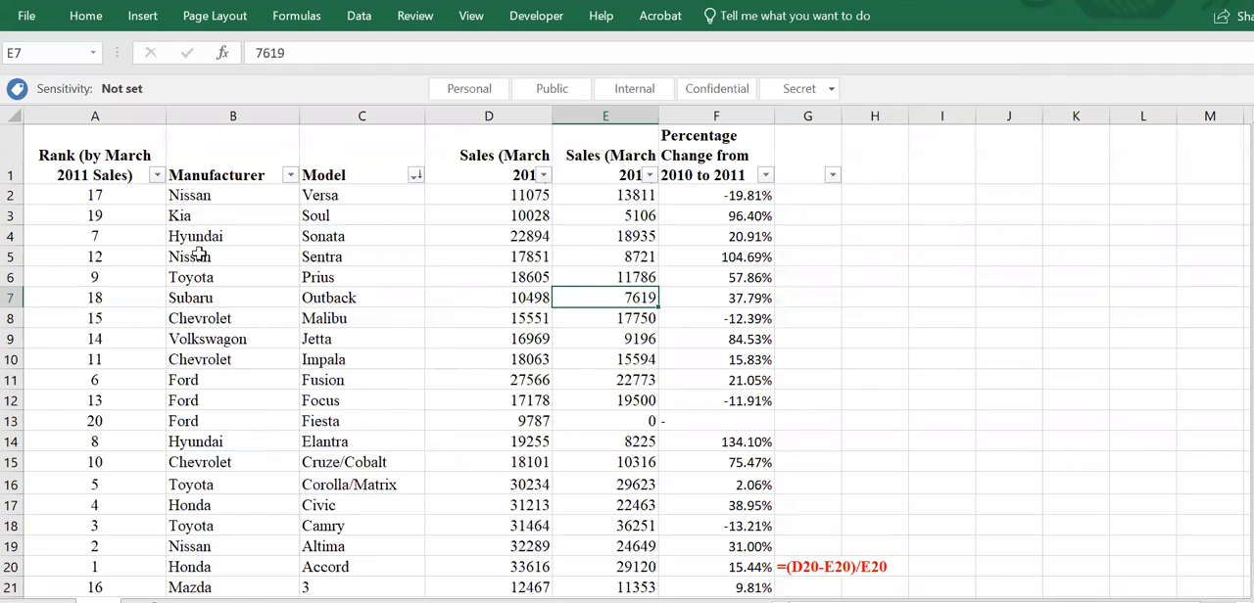
- Apply a text filter to the Manufacturer column for names that begin with H
{"action": "left_click", "coordinate": [290, 174]}
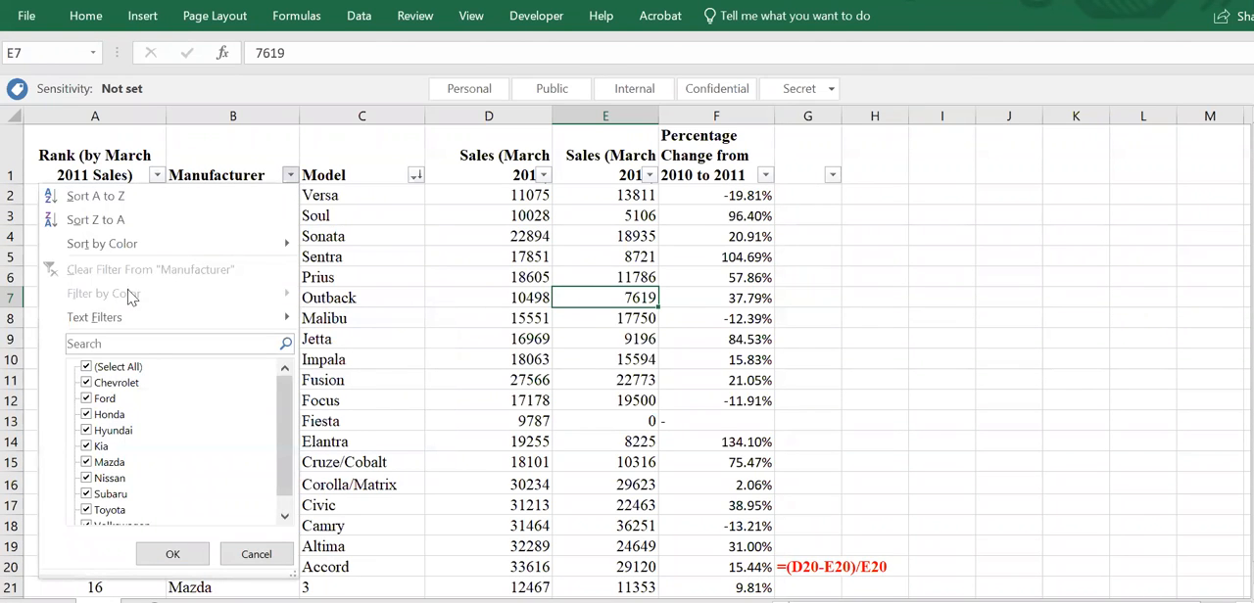
{"action": "mouse_move", "coordinate": [88, 318]}
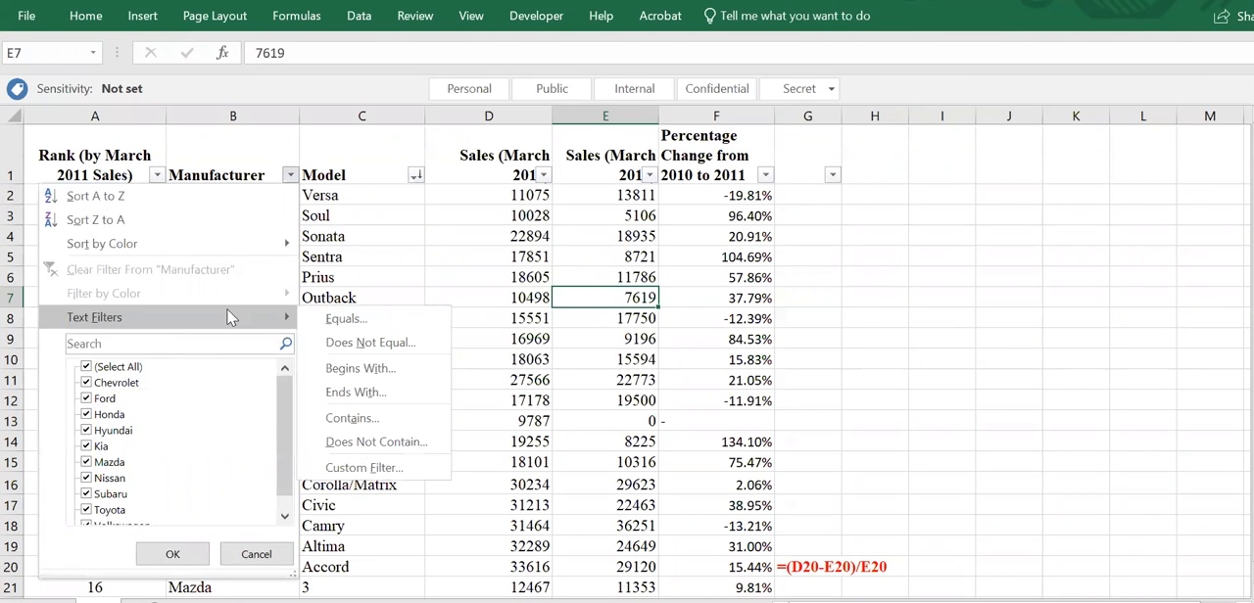
{"action": "left_click", "coordinate": [363, 373]}
{"action": "type", "text": "H"}
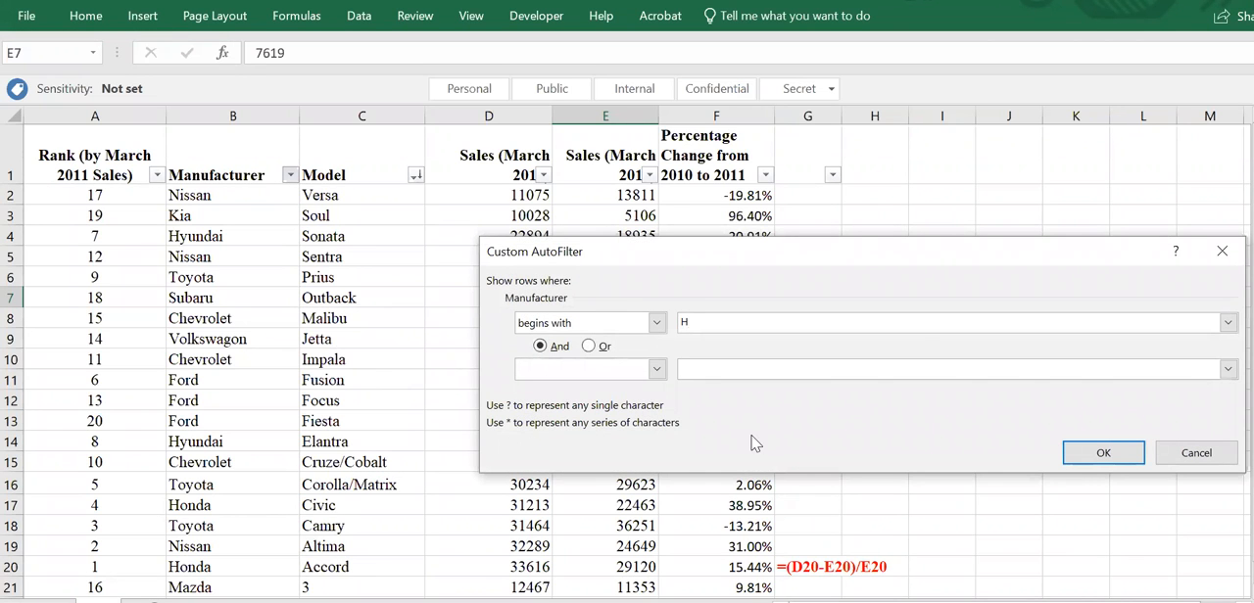
{"action": "key", "text": "Return"}
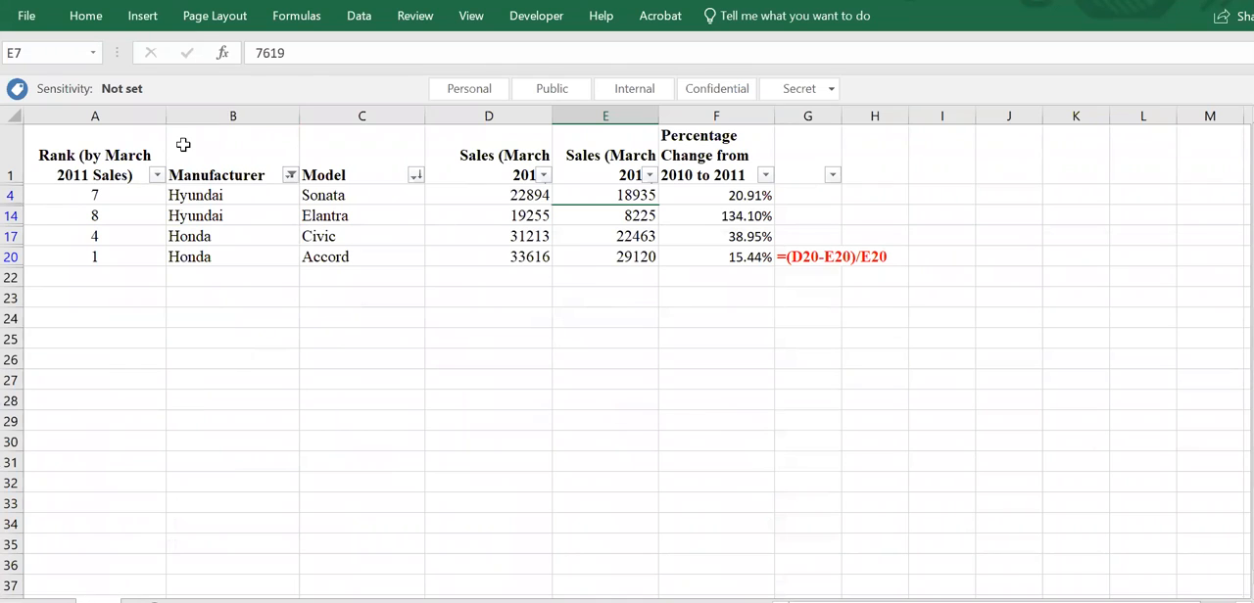
- Remove the begins-with-H filter from the Manufacturer column by selecting all manufacturers again
{"action": "left_click", "coordinate": [290, 174]}
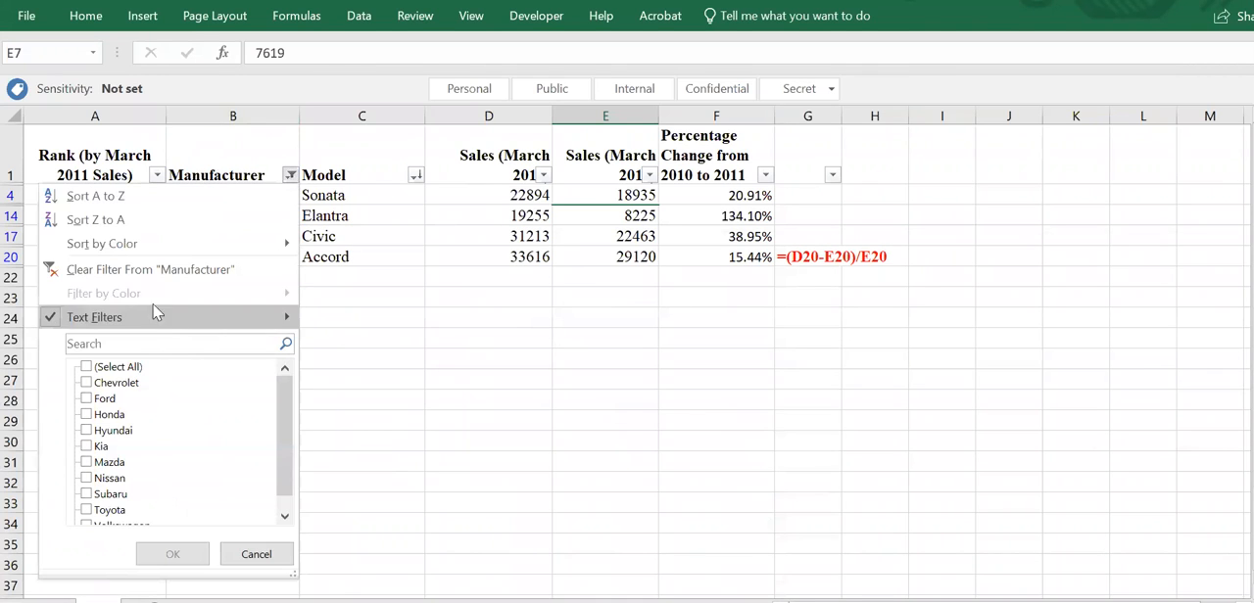
{"action": "left_click", "coordinate": [87, 367]}
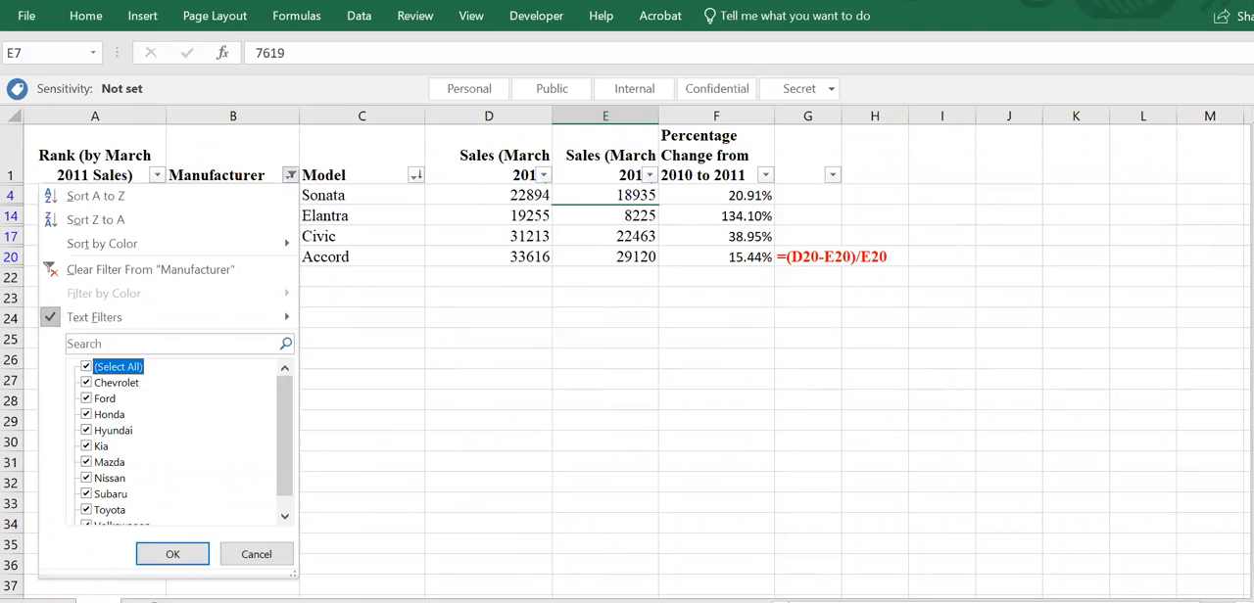
{"action": "left_click", "coordinate": [174, 554]}
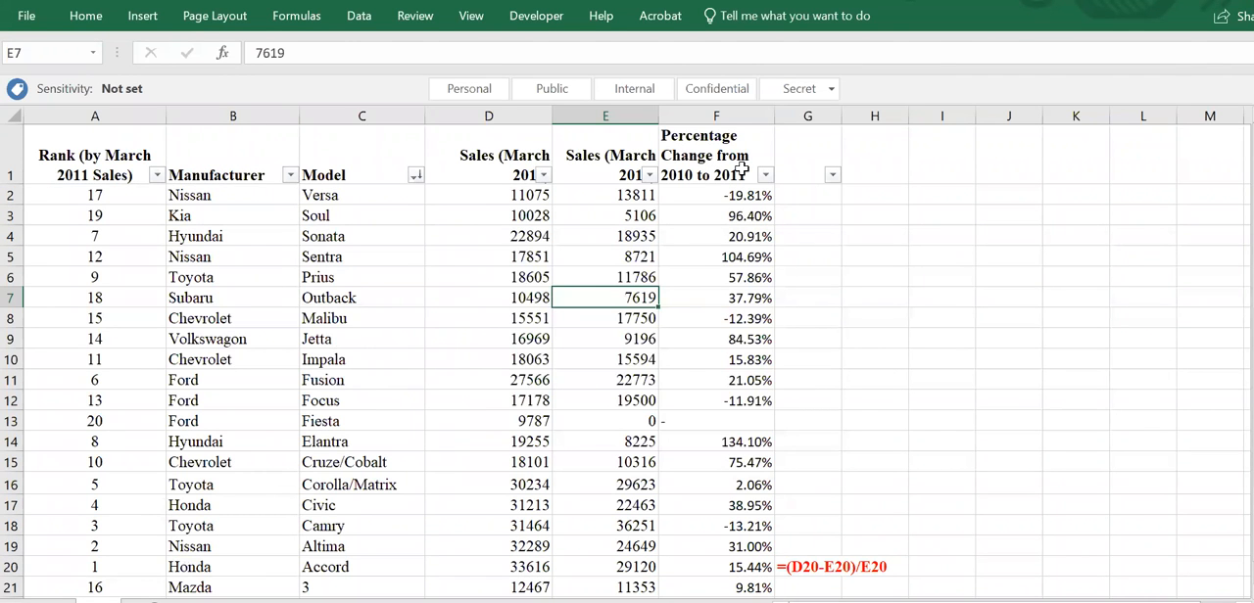
- Apply a number filter to the Percentage Change from 2010 to 2011 column for values greater than 0
{"action": "left_click", "coordinate": [765, 175]}
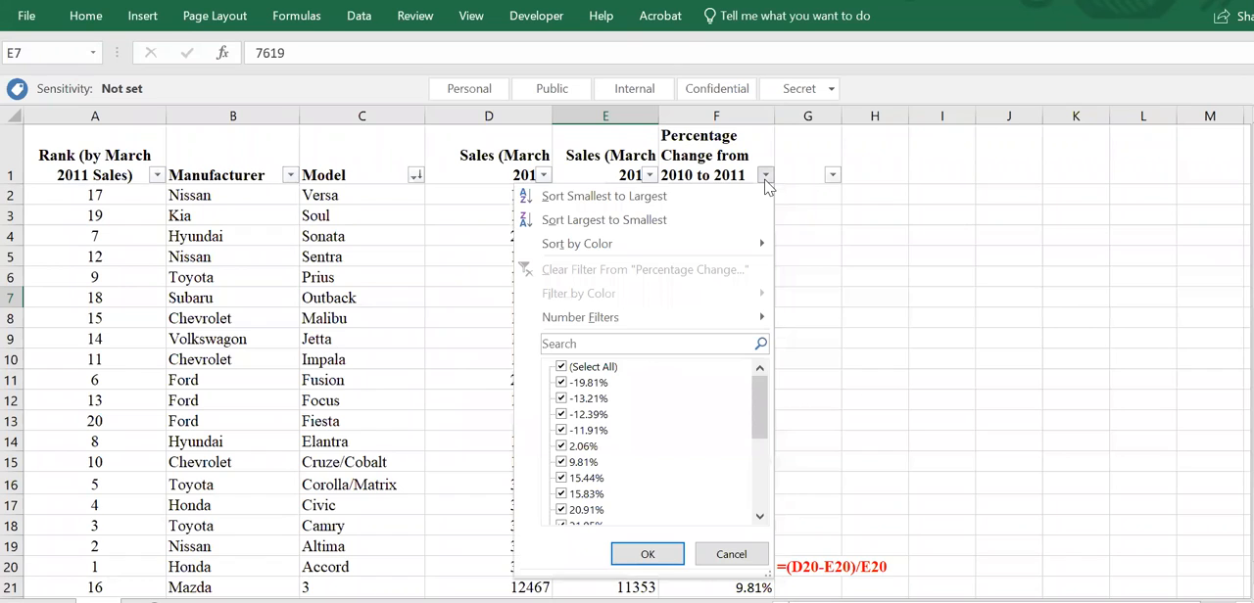
{"action": "mouse_move", "coordinate": [615, 321]}
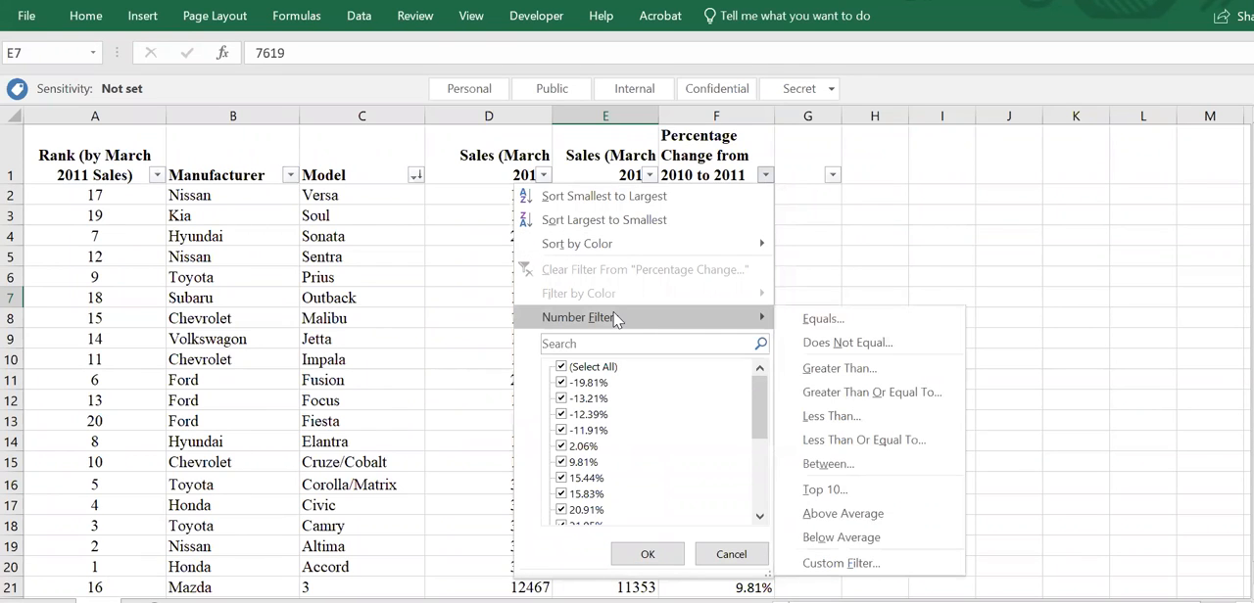
{"action": "left_click", "coordinate": [852, 370]}
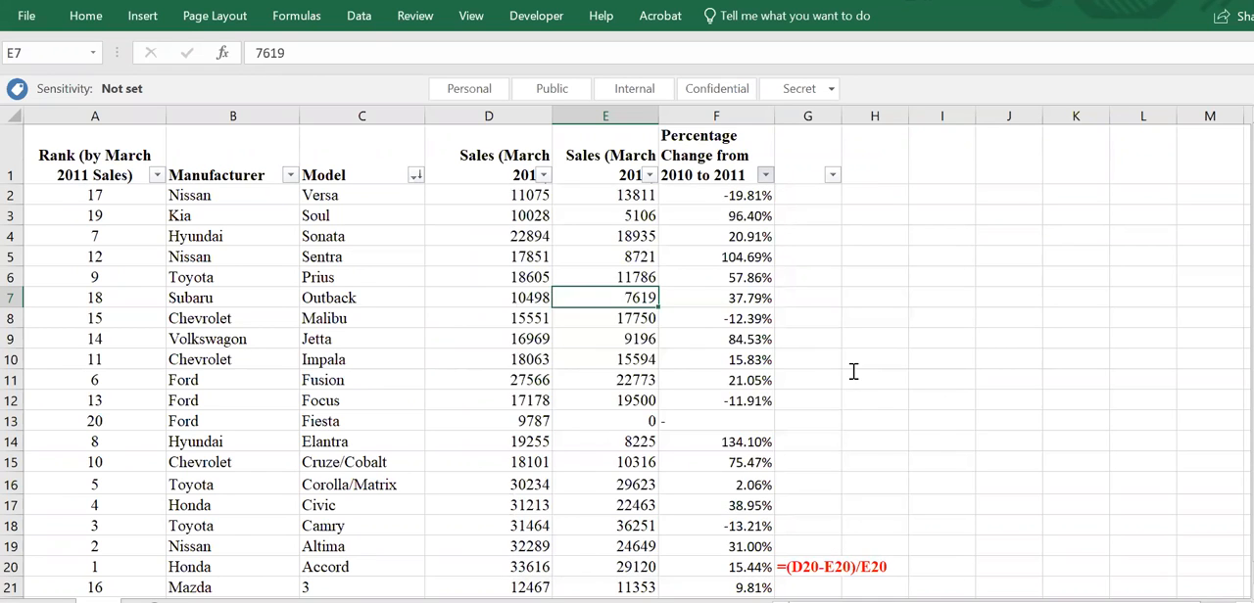
{"action": "type", "text": "0"}
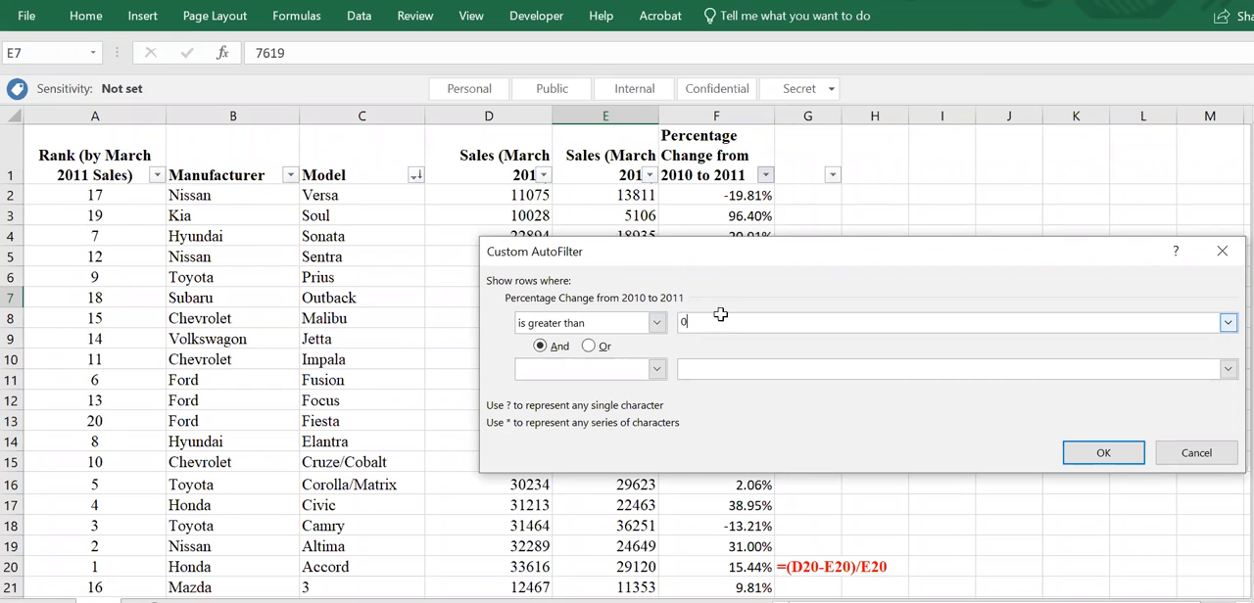
{"action": "key", "text": "Return"}
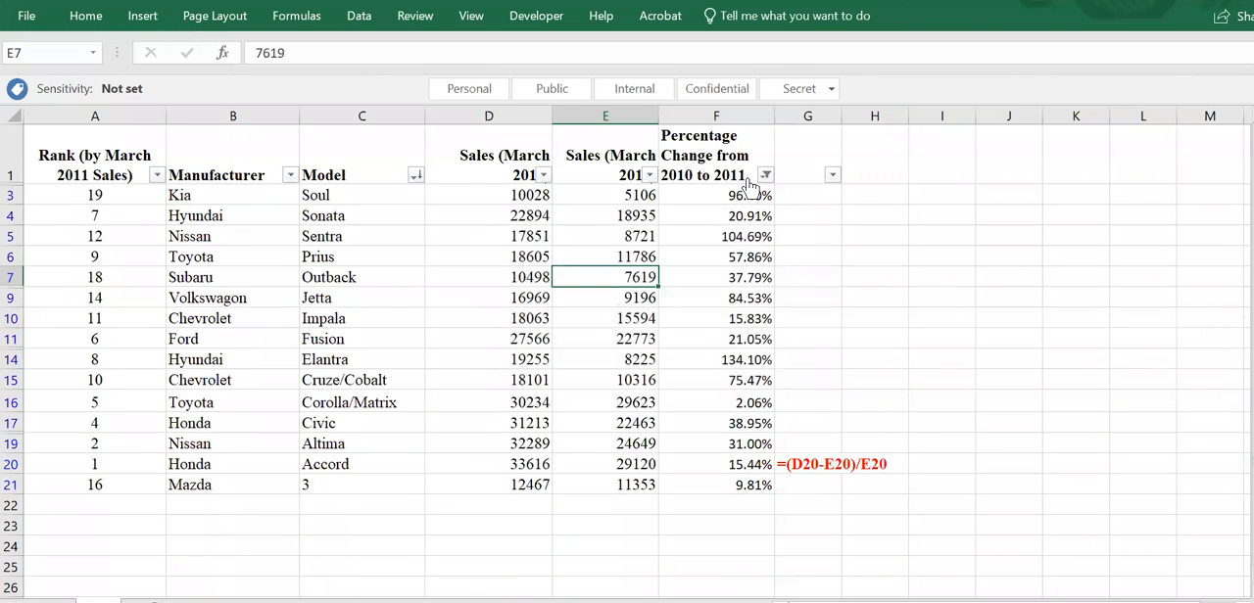
- Change the number filter on the Percentage Change column to show only values less than 0
{"action": "left_click", "coordinate": [765, 174]}
{"action": "mouse_move", "coordinate": [635, 326]}
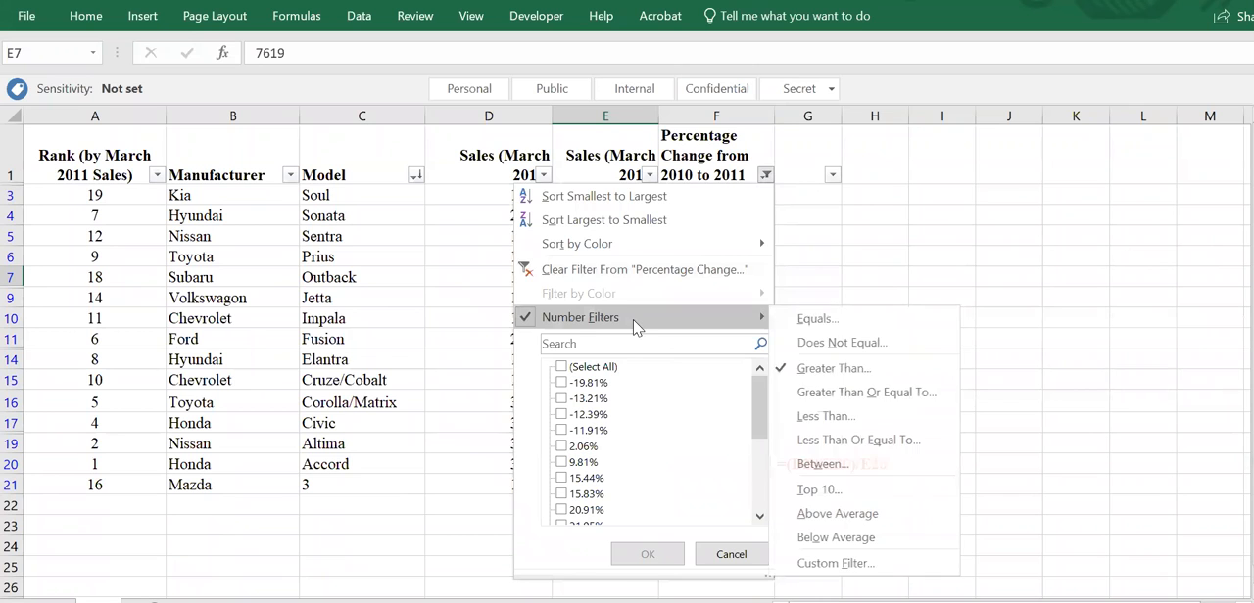
{"action": "left_click", "coordinate": [834, 432]}
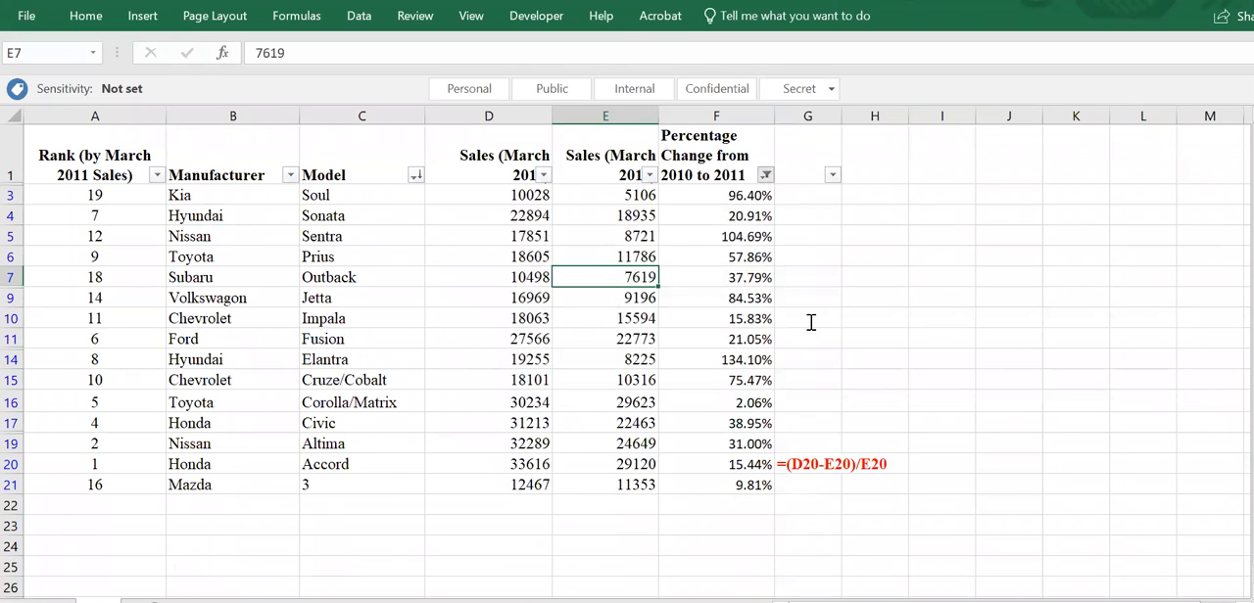
{"action": "type", "text": "0"}
{"action": "key", "text": "Return"}
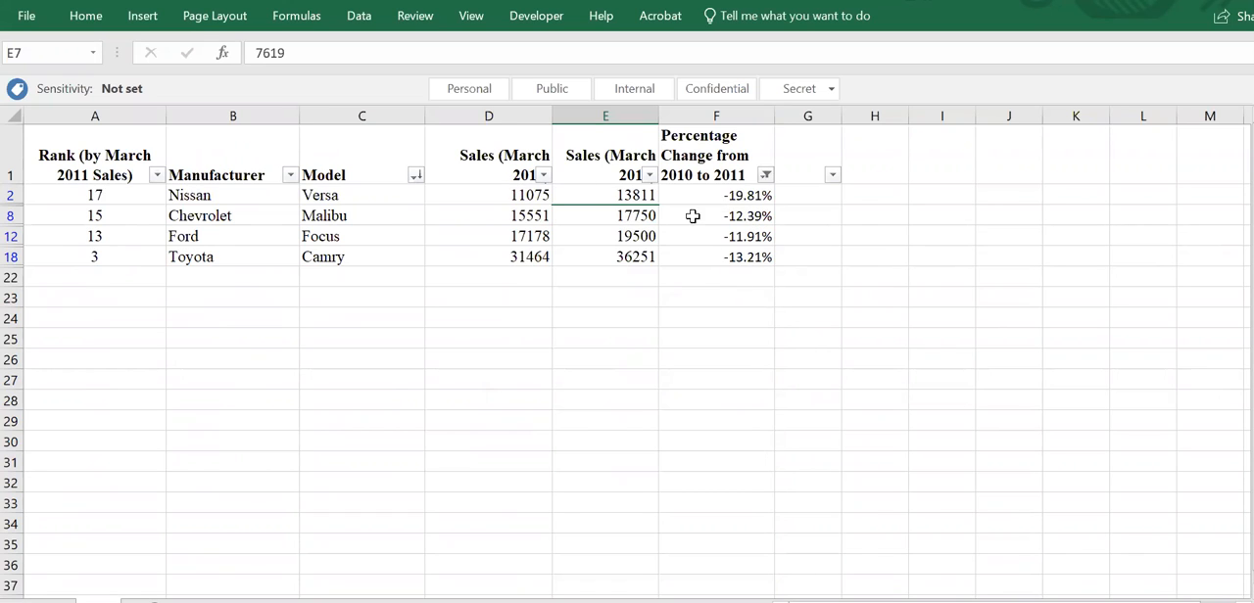
- Clear all filters and the sort state from the table so every car row is shown
{"action": "left_click", "coordinate": [369, 18]}
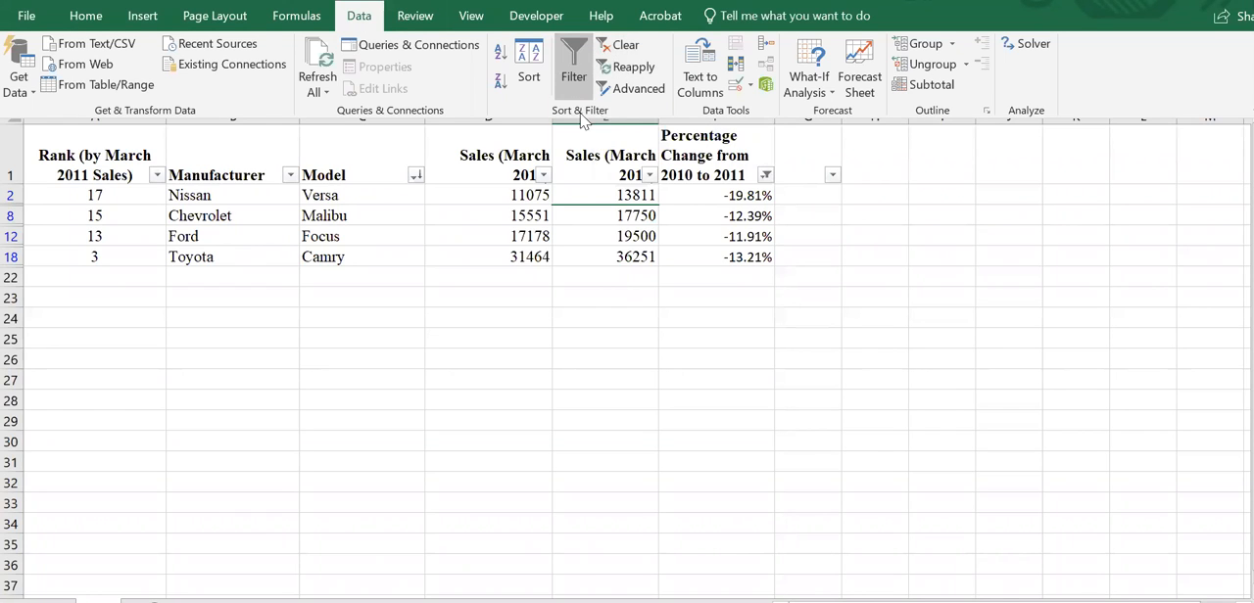
{"action": "left_click", "coordinate": [615, 46]}
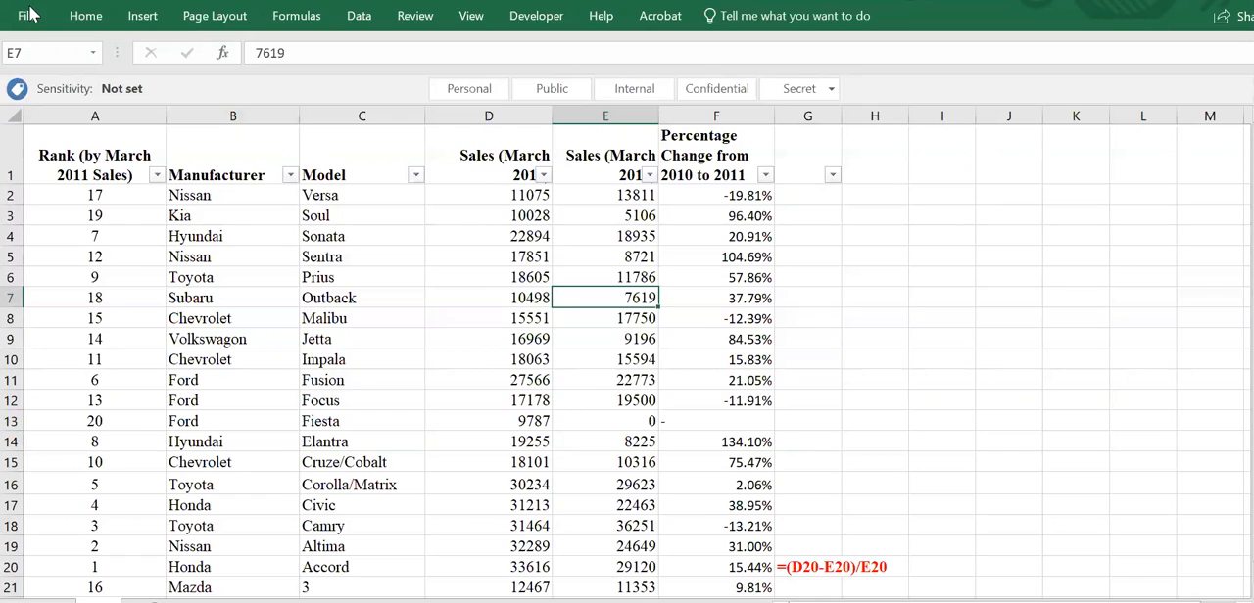
- Add a conditional formatting rule to column F that gives values less than 0 Light Red Fill with Dark Red Text
{"action": "left_click", "coordinate": [756, 116]}
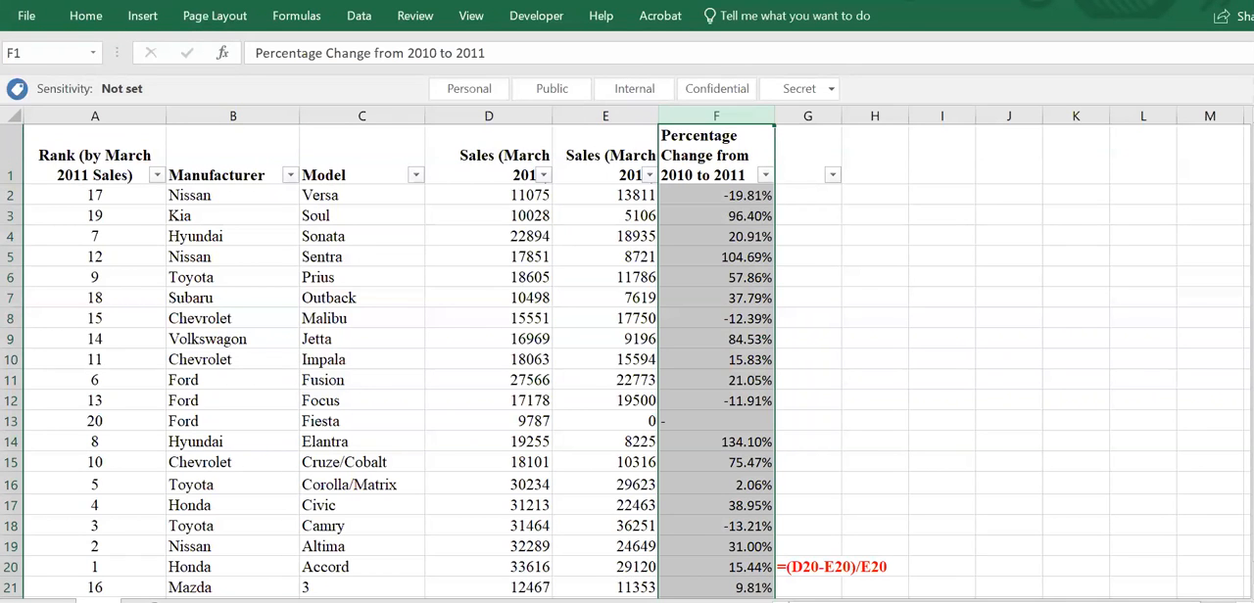
{"action": "left_click", "coordinate": [83, 17]}
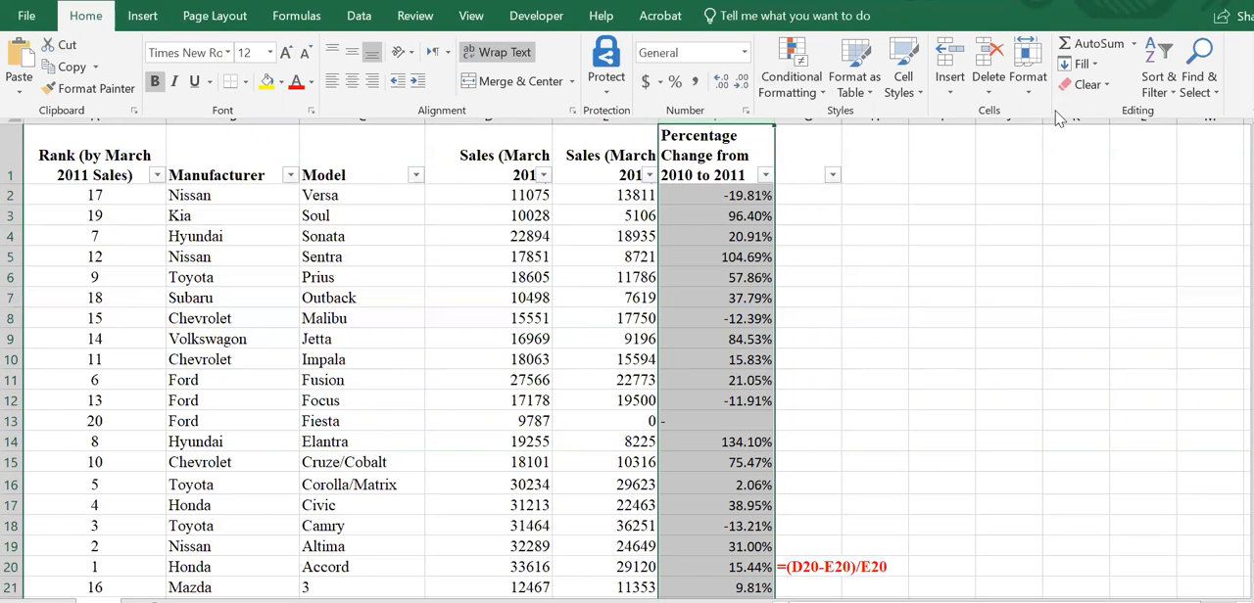
{"action": "left_click", "coordinate": [803, 89]}
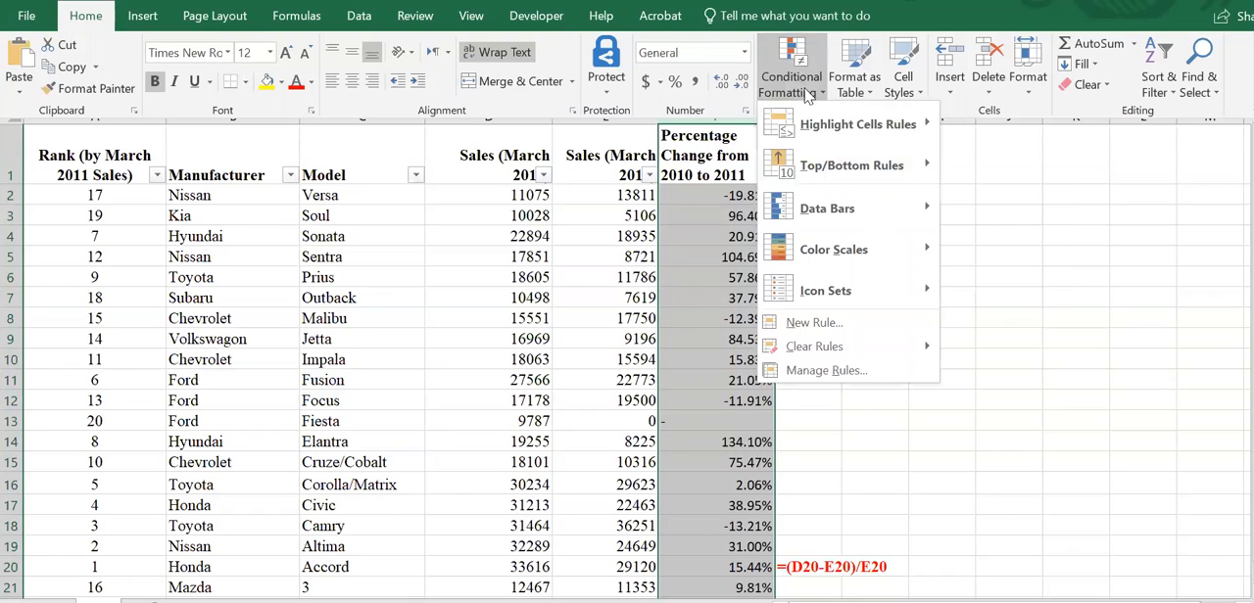
{"action": "mouse_move", "coordinate": [826, 142]}
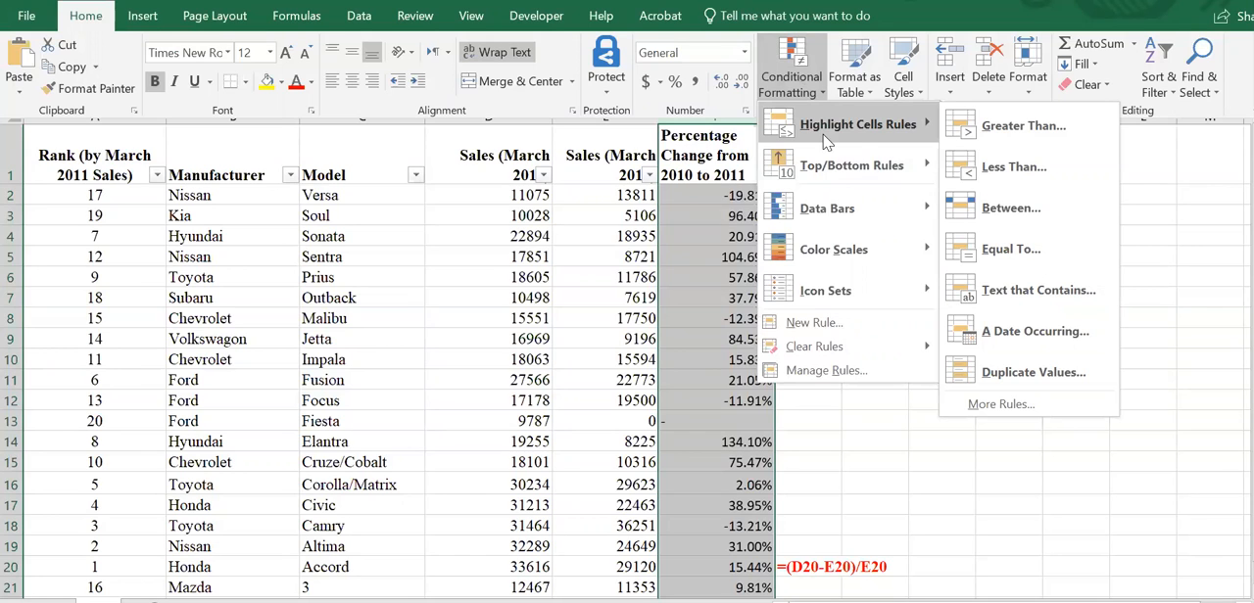
{"action": "left_click", "coordinate": [1000, 167]}
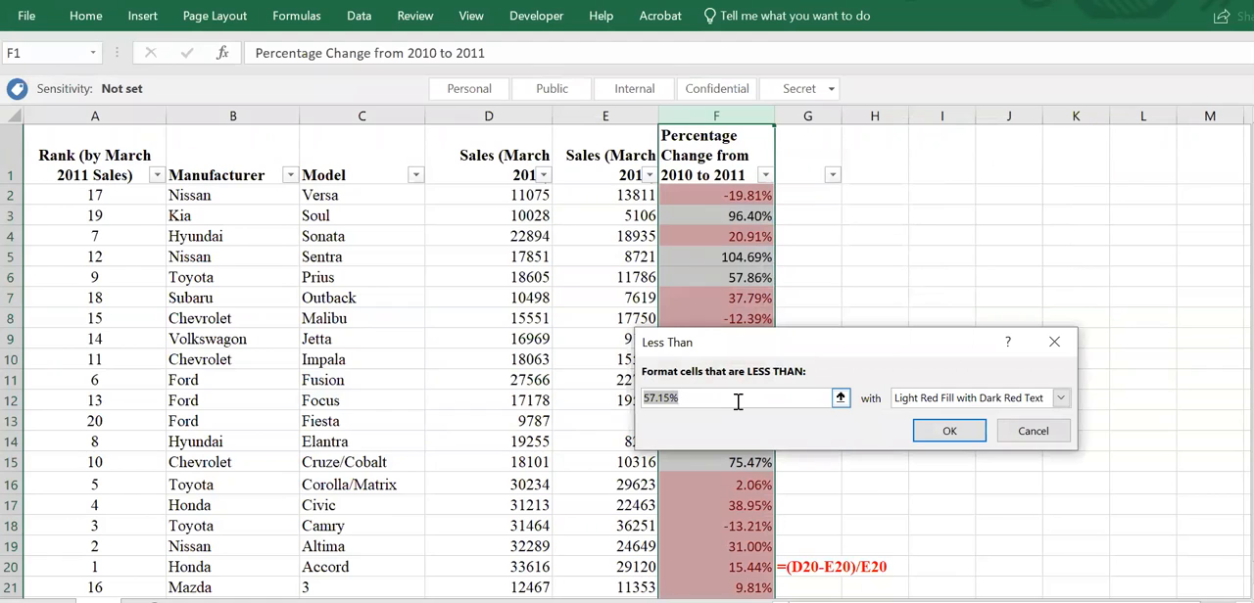
{"action": "type", "text": "0"}
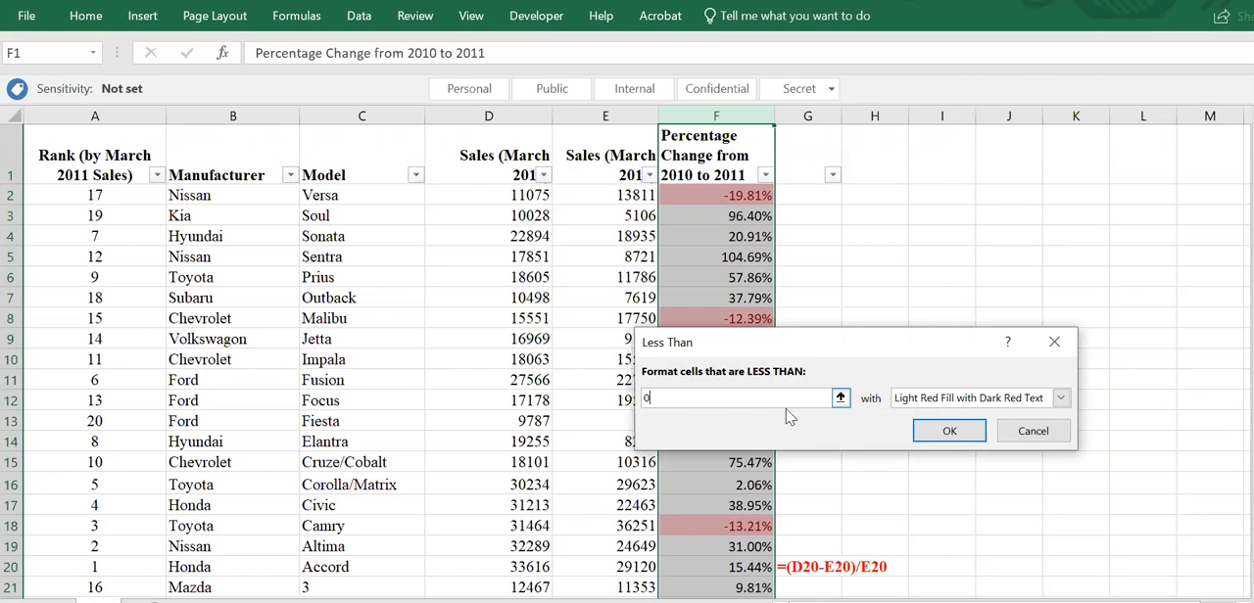
{"action": "left_click", "coordinate": [938, 400]}
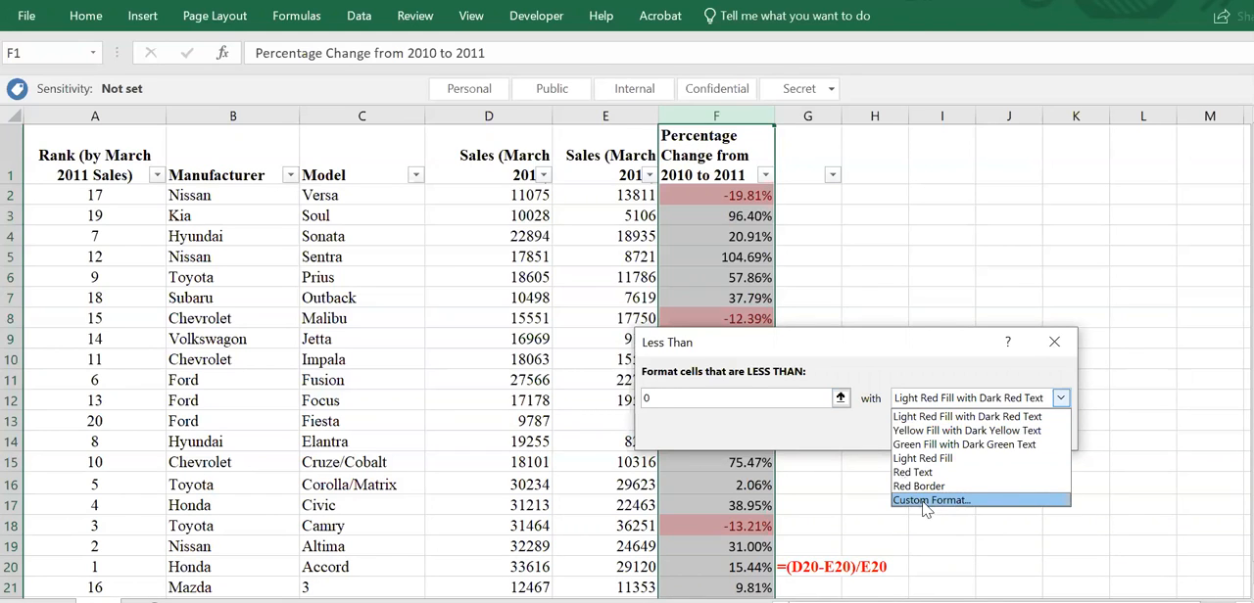
{"action": "left_click", "coordinate": [848, 440]}
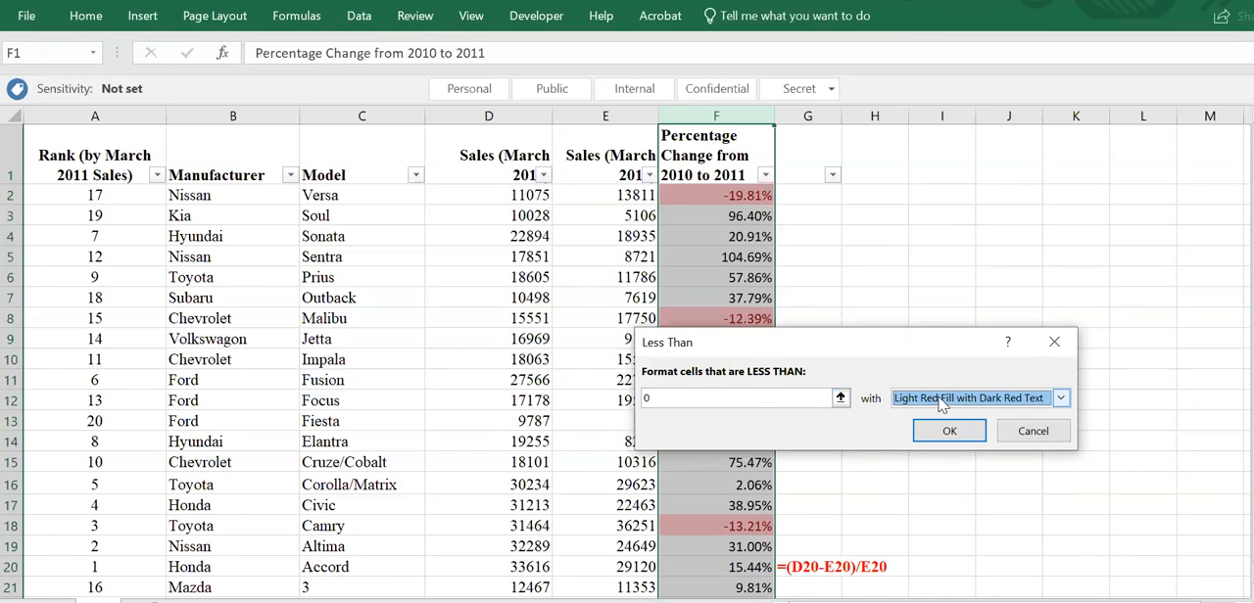
{"action": "left_click", "coordinate": [951, 431]}
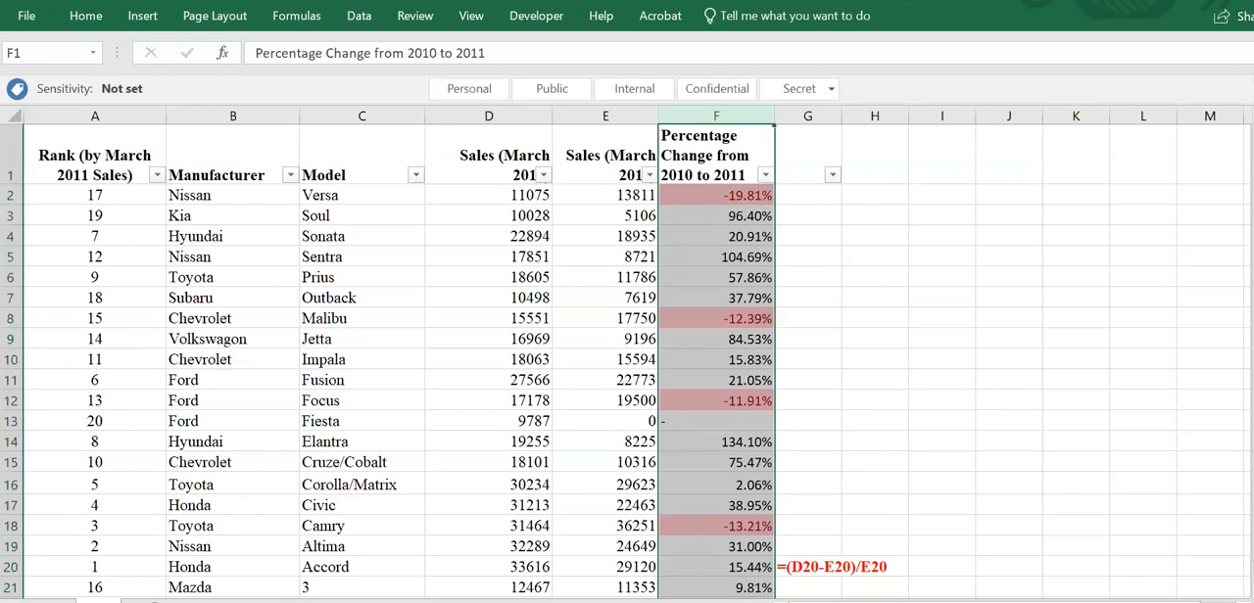
- Clear the conditional formatting rules from the selected Percentage Change column
{"action": "left_click", "coordinate": [85, 15]}
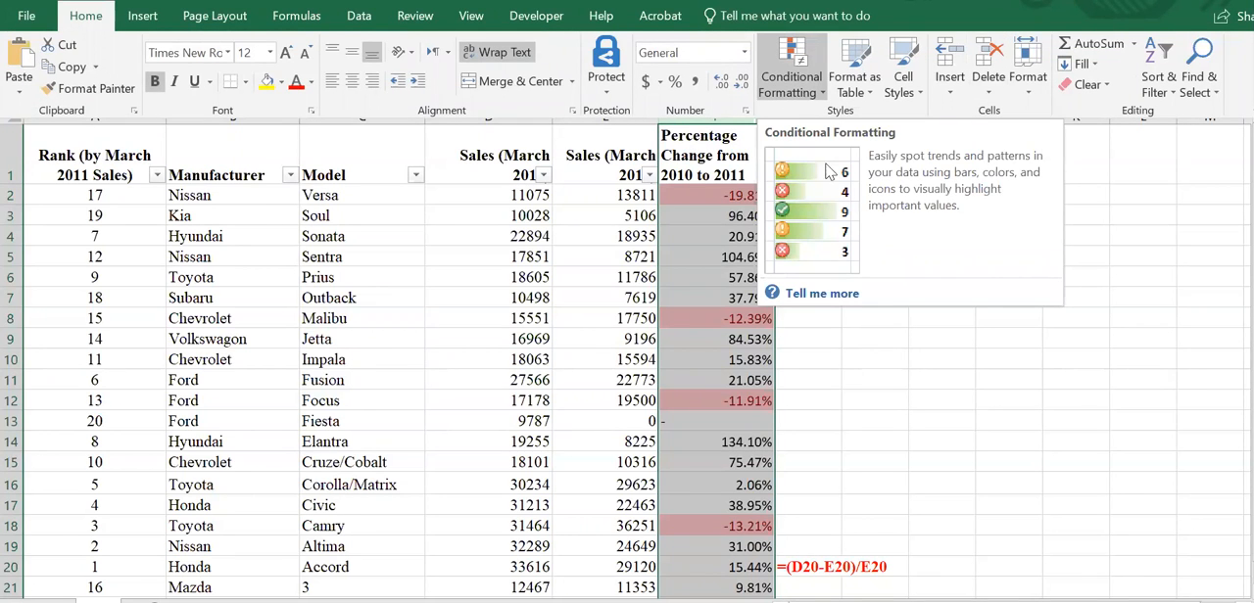
{"action": "left_click", "coordinate": [792, 84]}
{"action": "mouse_move", "coordinate": [823, 166]}
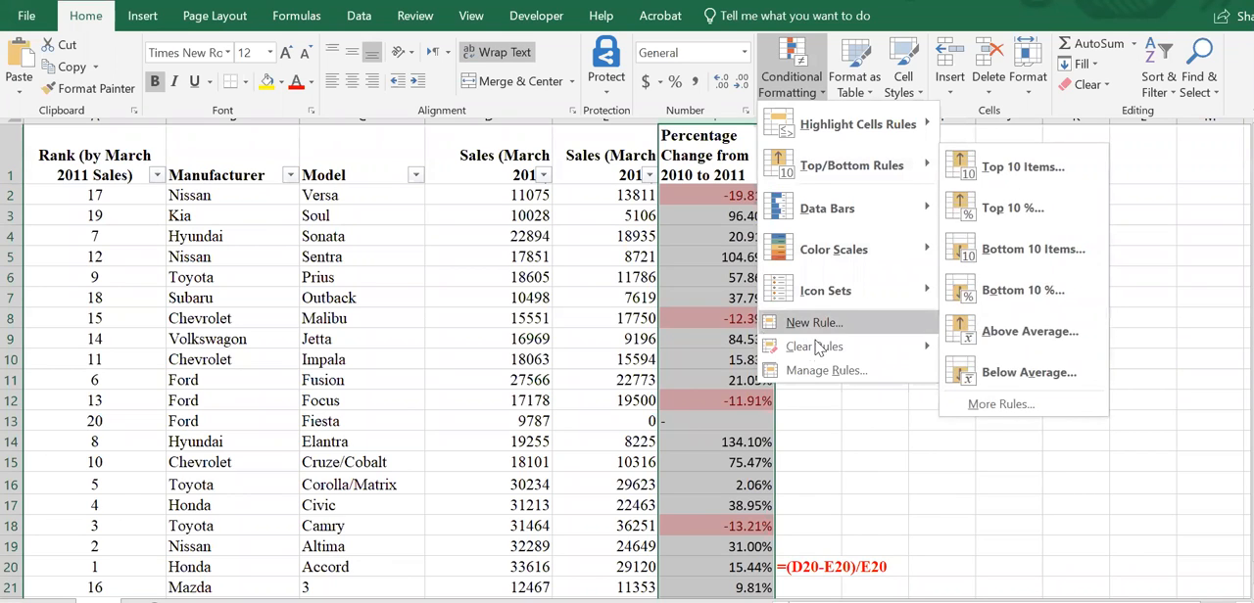
{"action": "mouse_move", "coordinate": [812, 354]}
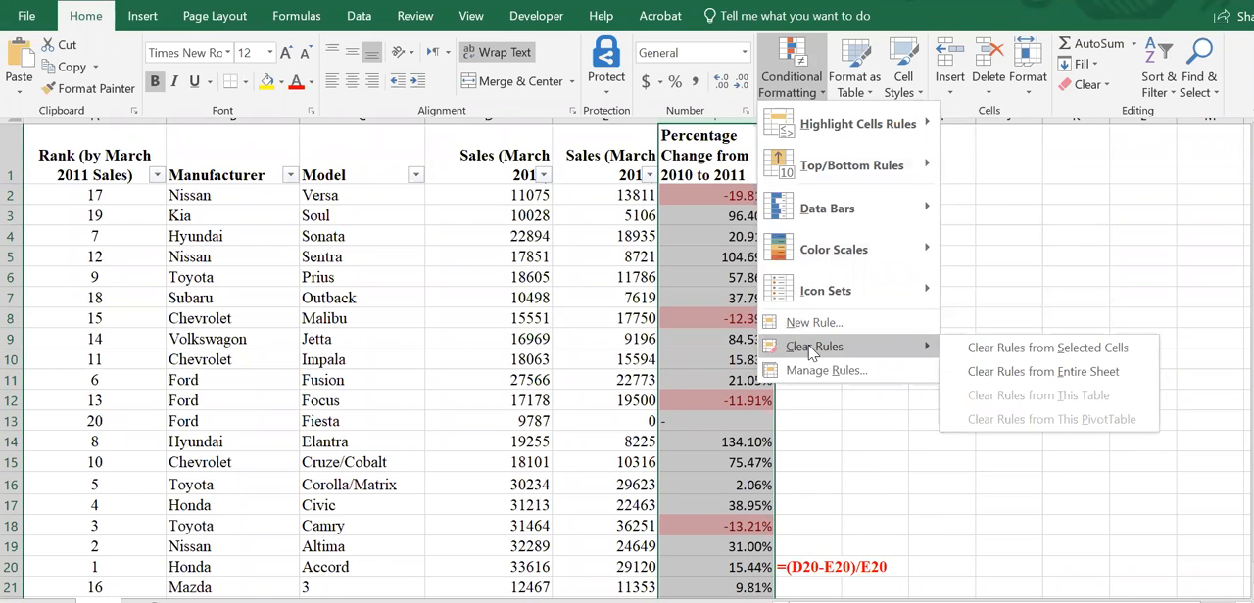
{"action": "left_click", "coordinate": [998, 354]}
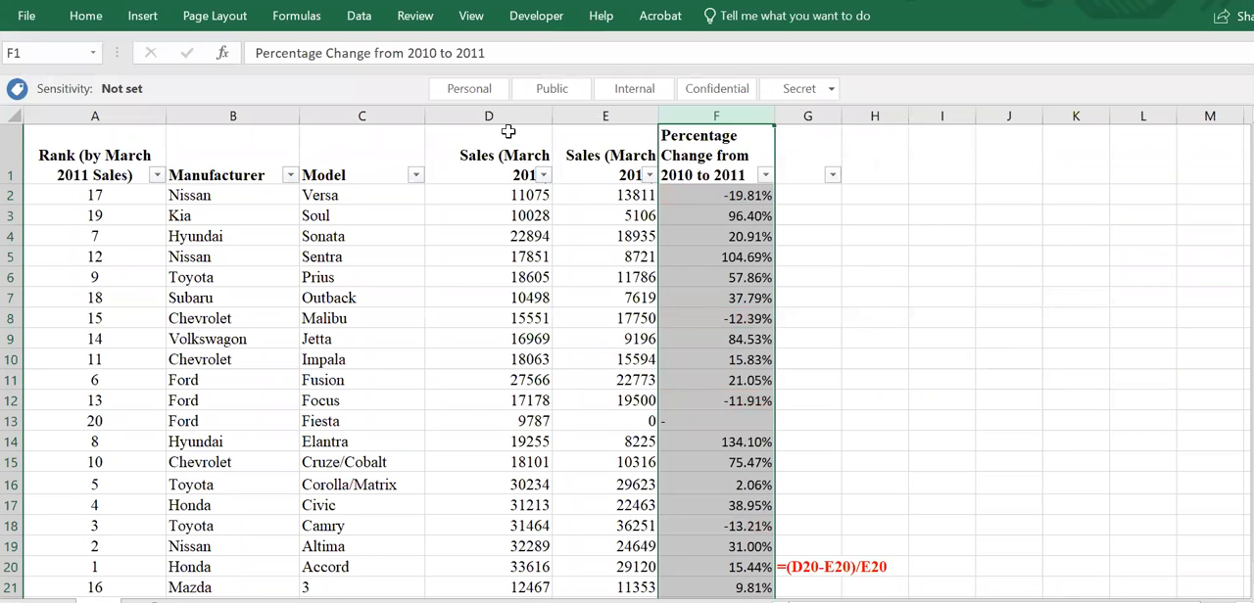
- Apply gradient-fill Blue Data Bar conditional formatting to the Percentage Change column
{"action": "left_click", "coordinate": [86, 18]}
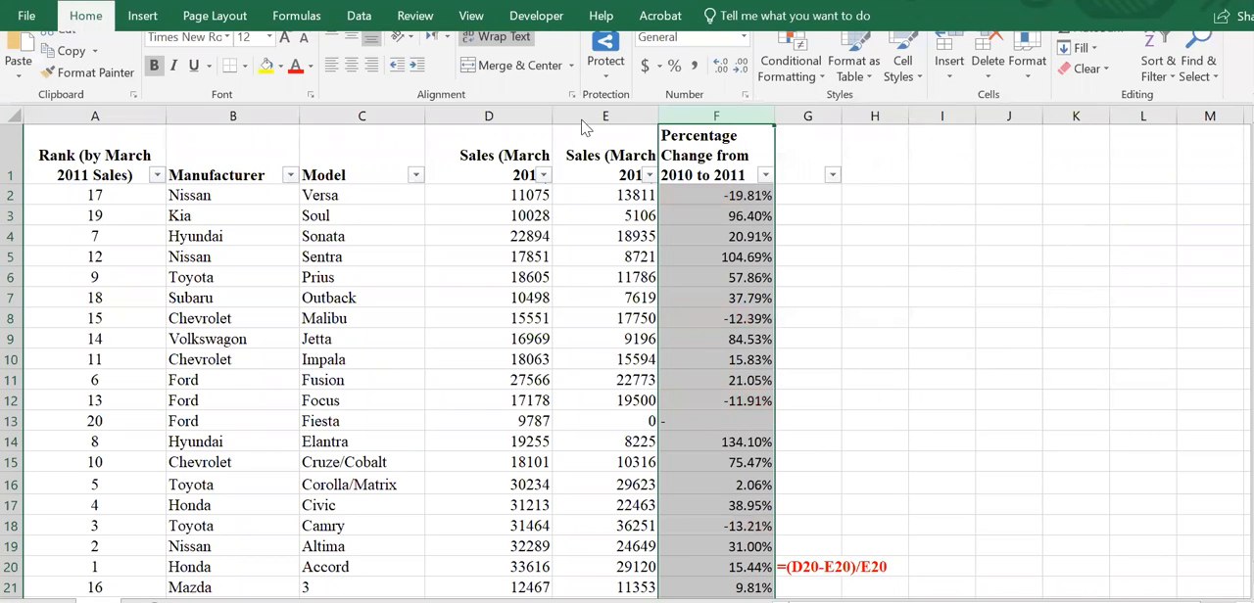
{"action": "left_click", "coordinate": [790, 93]}
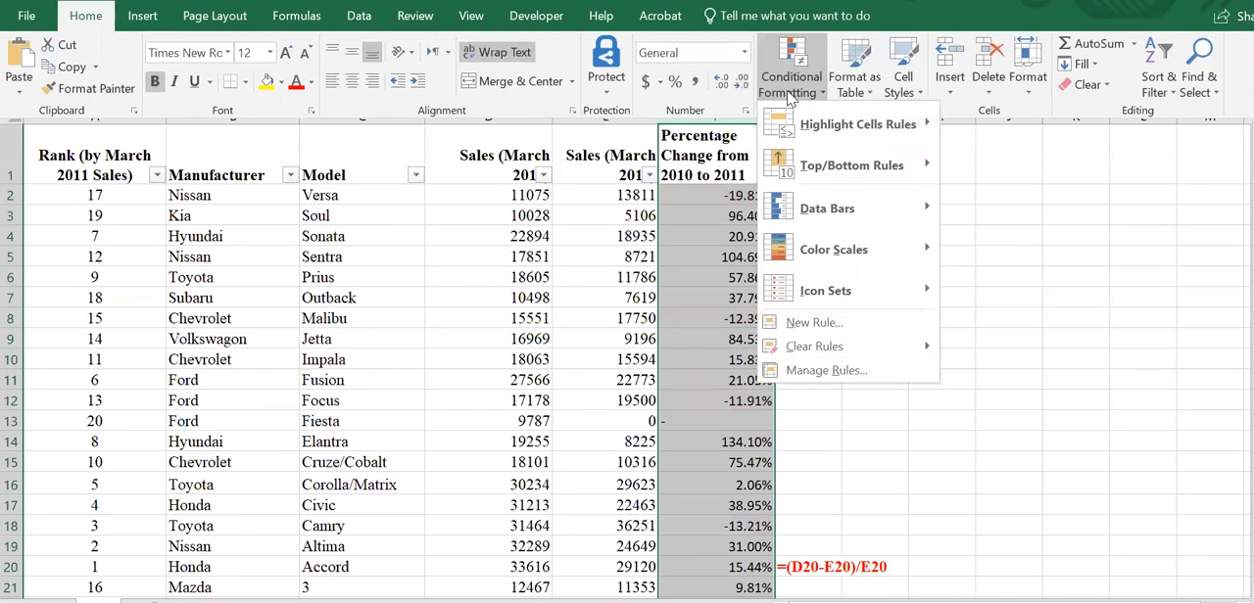
{"action": "mouse_move", "coordinate": [840, 212]}
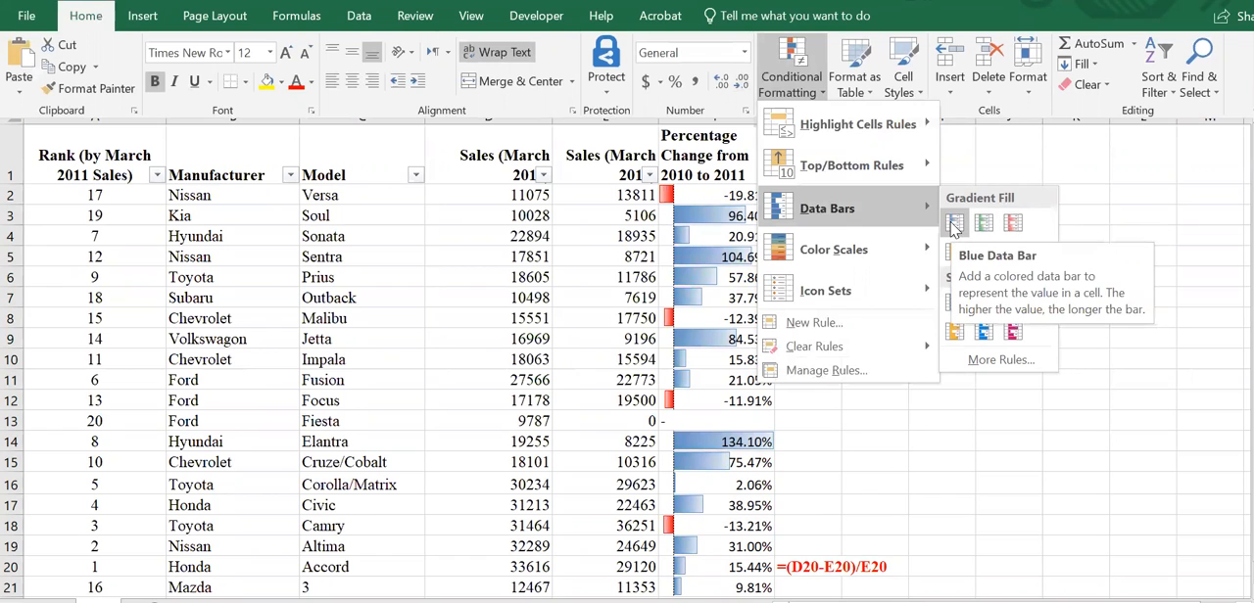
{"action": "left_click", "coordinate": [955, 225]}
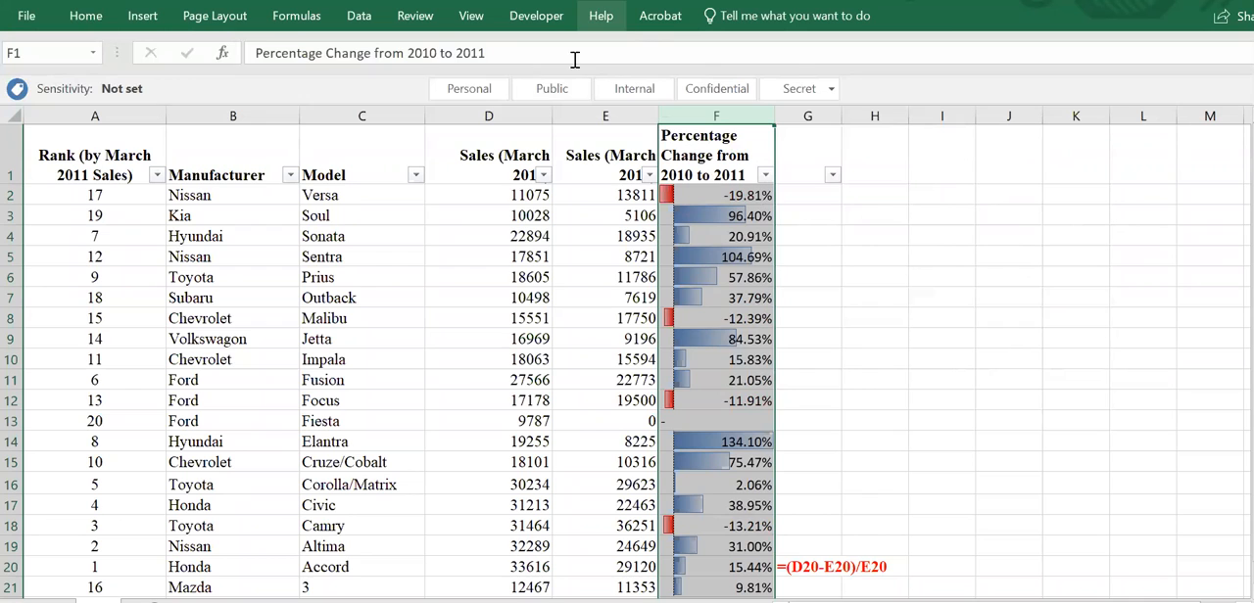
- Open the Percentage Change column's Data Bar rule for editing from the Conditional Formatting Rules Manager
{"action": "left_click", "coordinate": [86, 16]}
{"action": "left_click", "coordinate": [801, 86]}
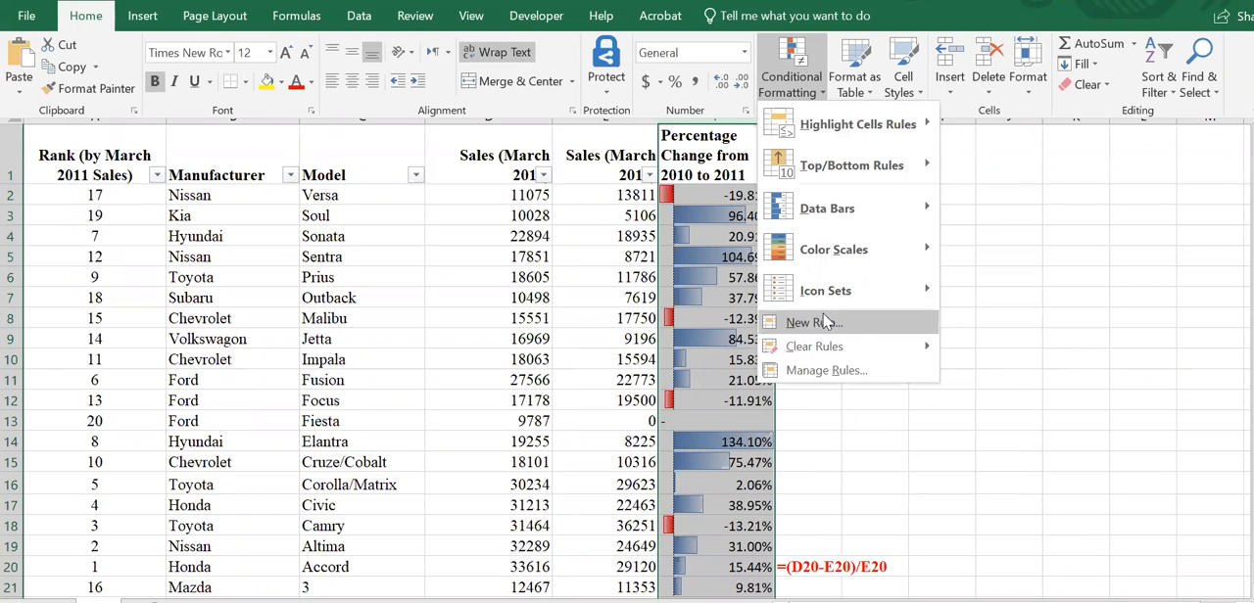
{"action": "mouse_move", "coordinate": [823, 349]}
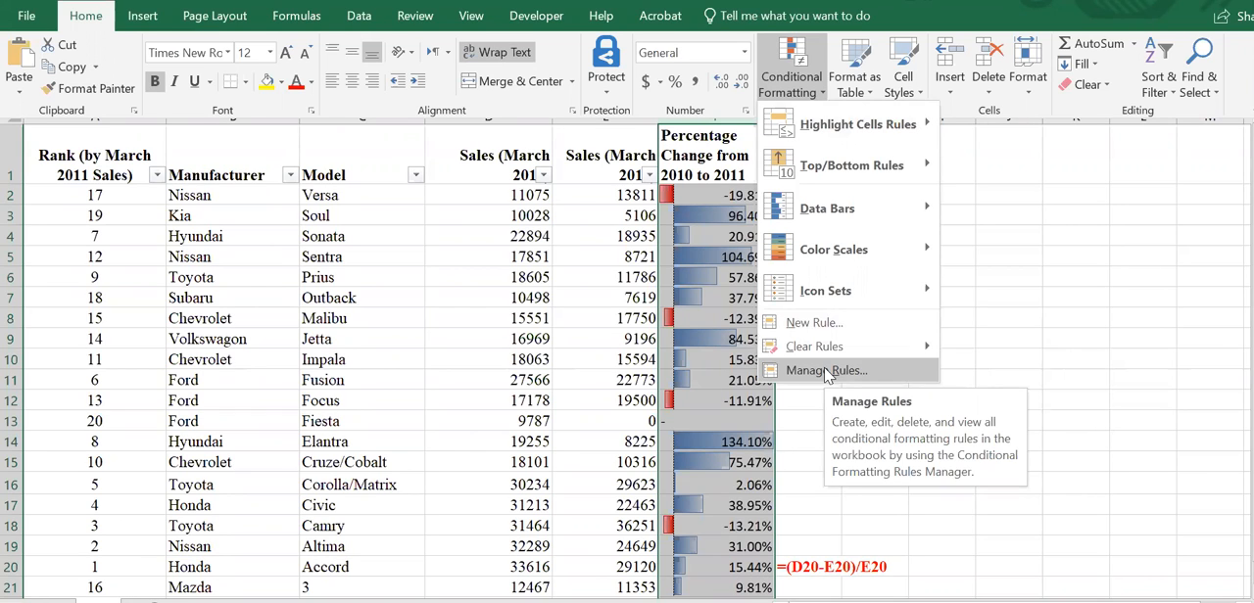
{"action": "left_click", "coordinate": [826, 371]}
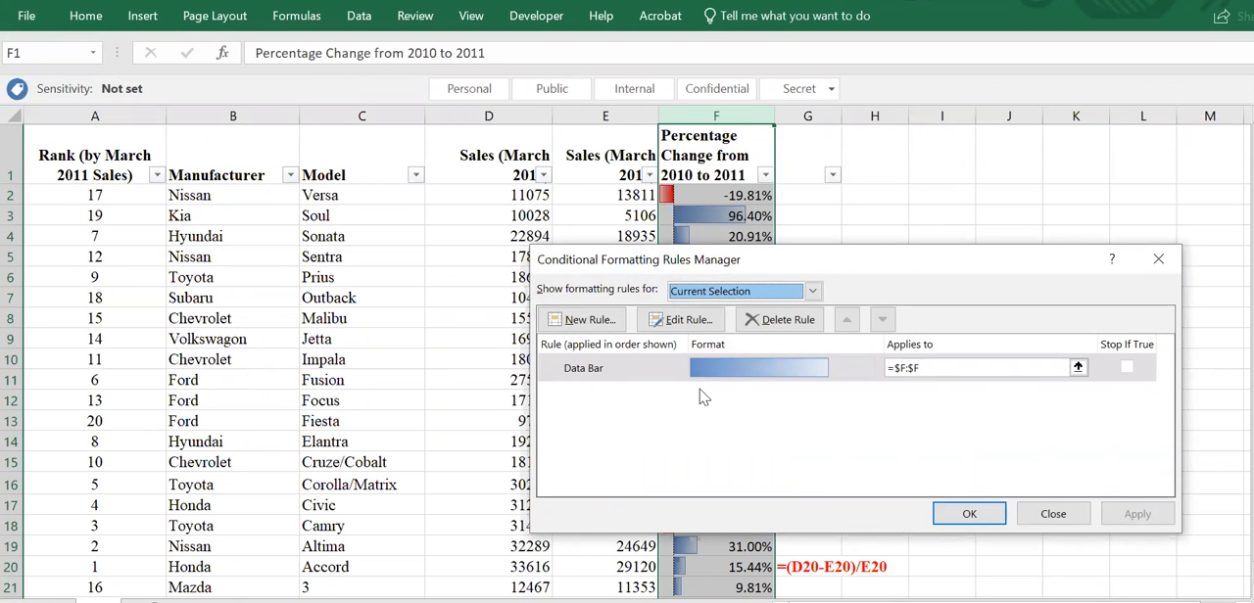
{"action": "left_click", "coordinate": [750, 365]}
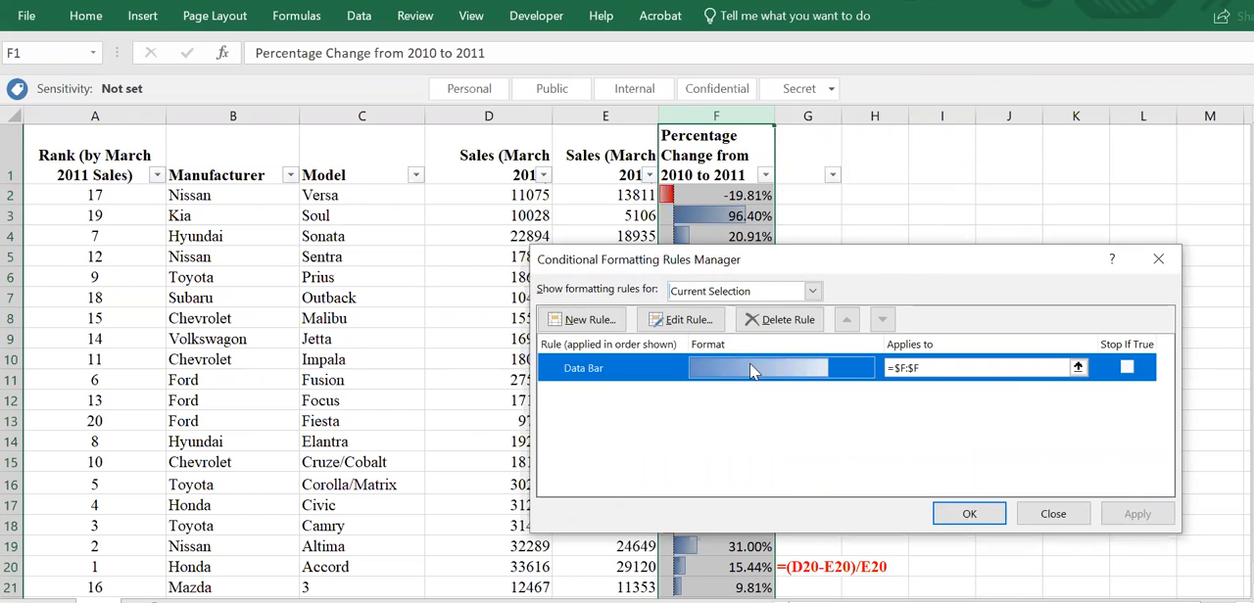
{"action": "double_click", "coordinate": [749, 367]}
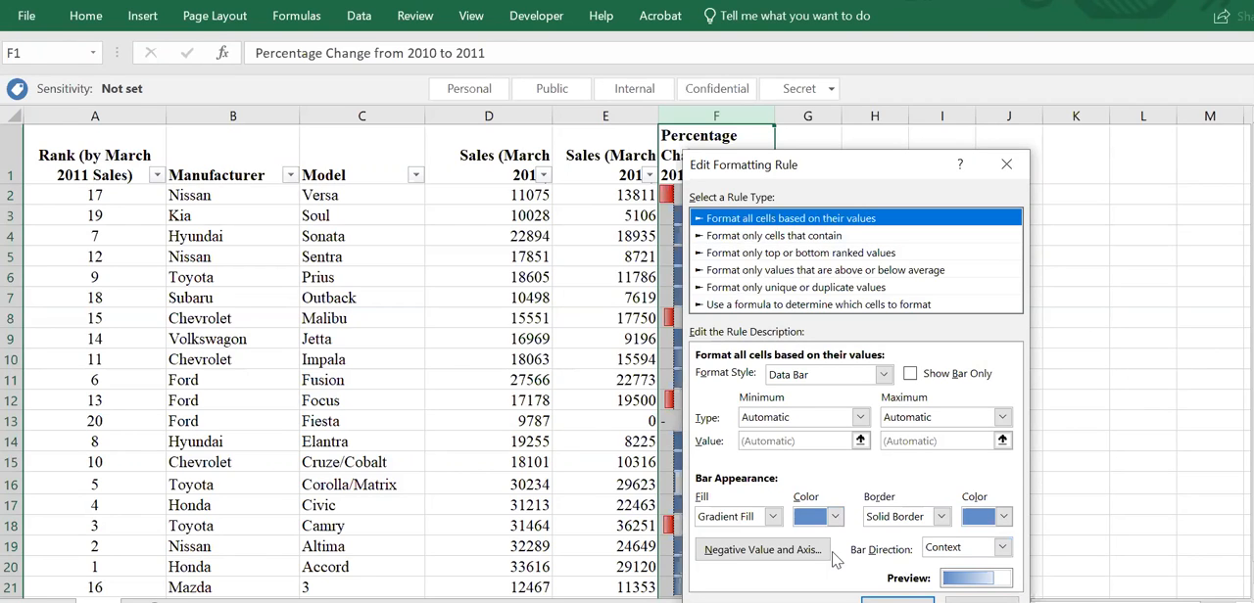
- Try a light red fill color for the Data Bar rule's gradient bars, and cancel the rule edit
{"action": "left_click", "coordinate": [812, 517]}
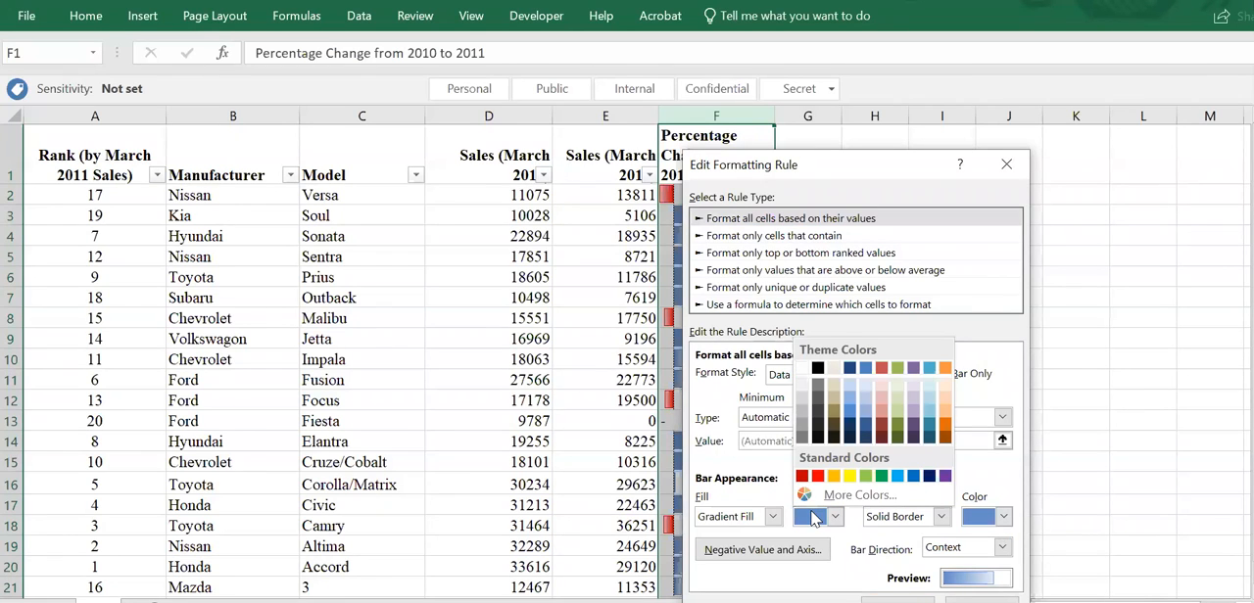
{"action": "left_click", "coordinate": [885, 395]}
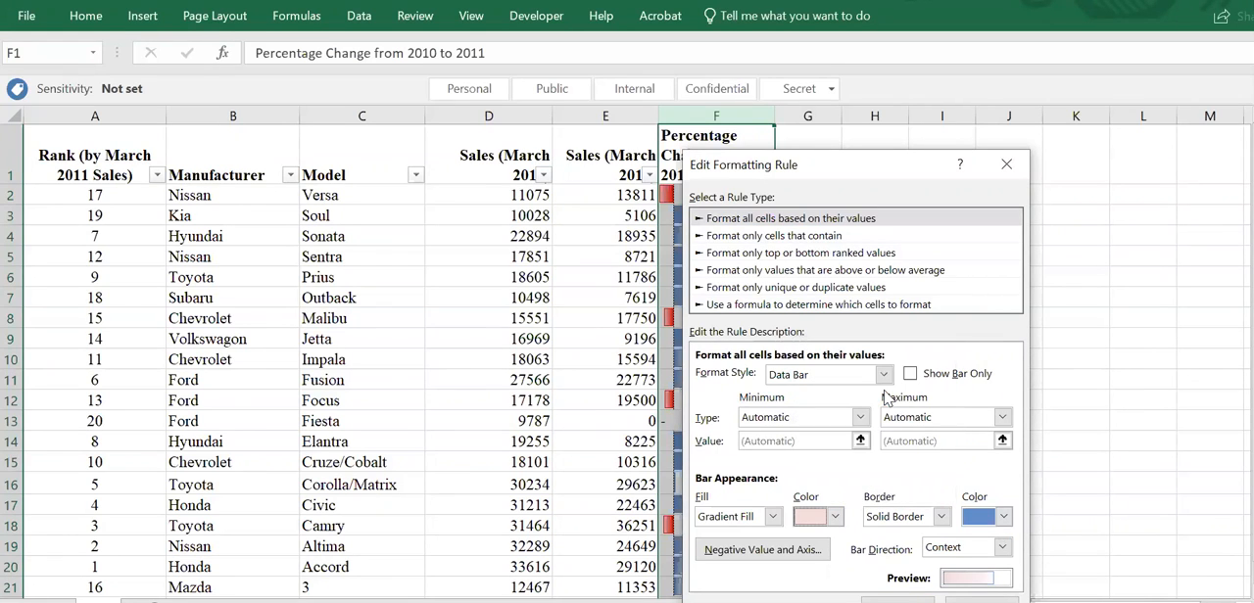
{"action": "left_click", "coordinate": [834, 519]}
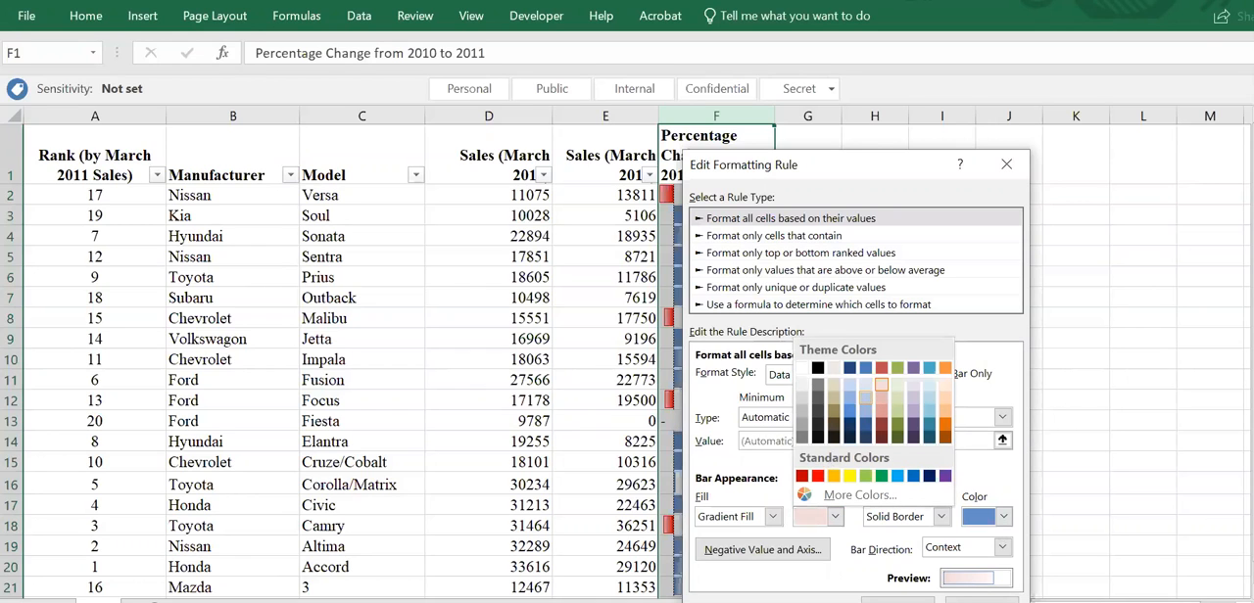
{"action": "left_click", "coordinate": [982, 601]}
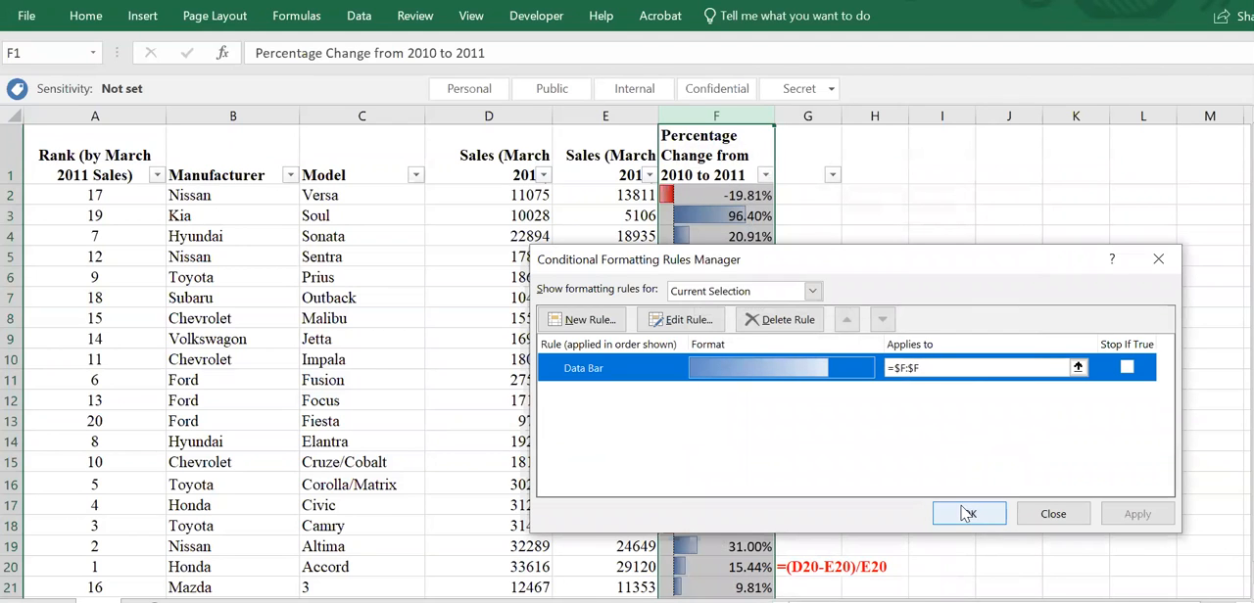
- Review the Data Bar rule's settings again without editing them, and close the Conditional Formatting Rules Manager
{"action": "left_click", "coordinate": [672, 330]}
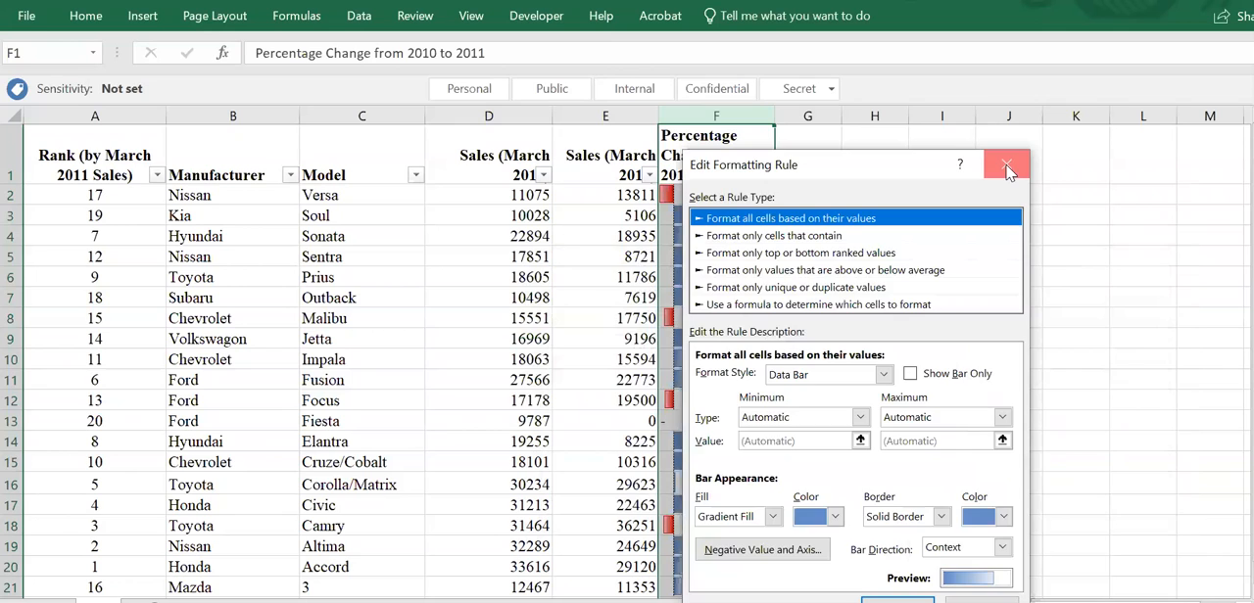
{"action": "left_click", "coordinate": [1009, 170]}
{"action": "left_click", "coordinate": [974, 516]}
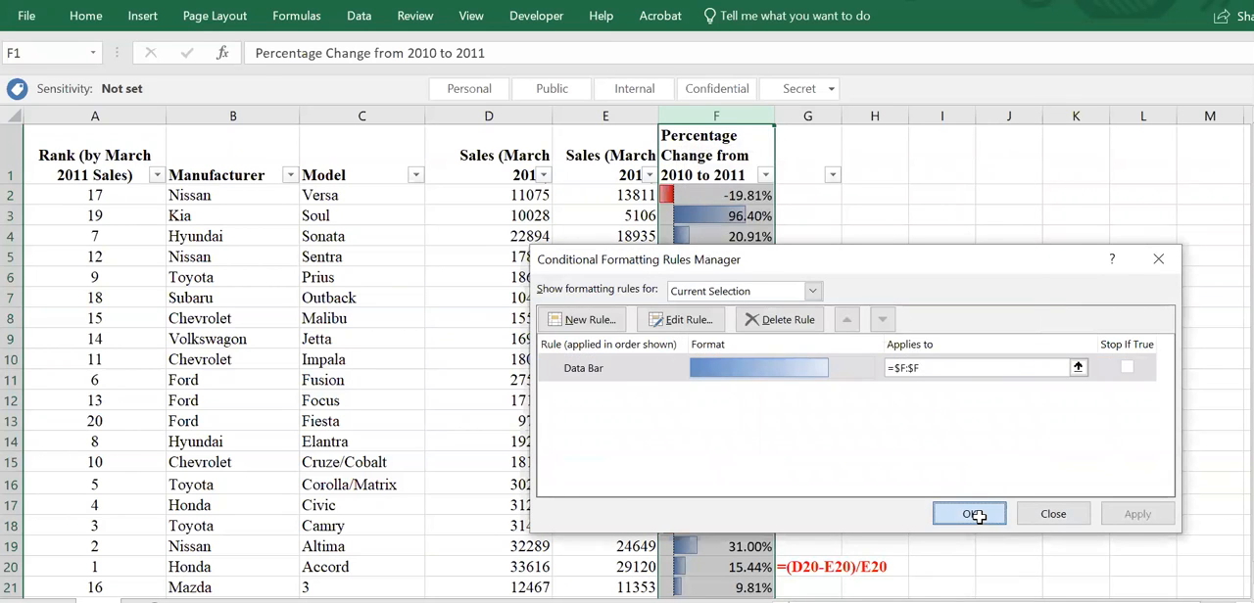